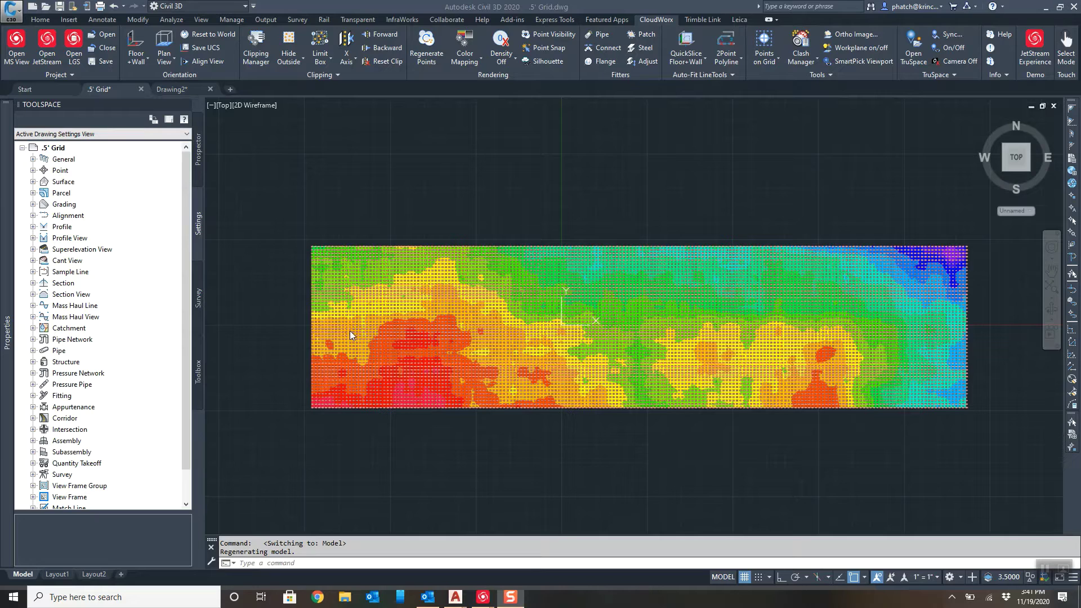
Bring up Cyclone's ModelSpace Whole Scan point cloud, turned slightly toward targets 101–103
mouse_move(466, 596)
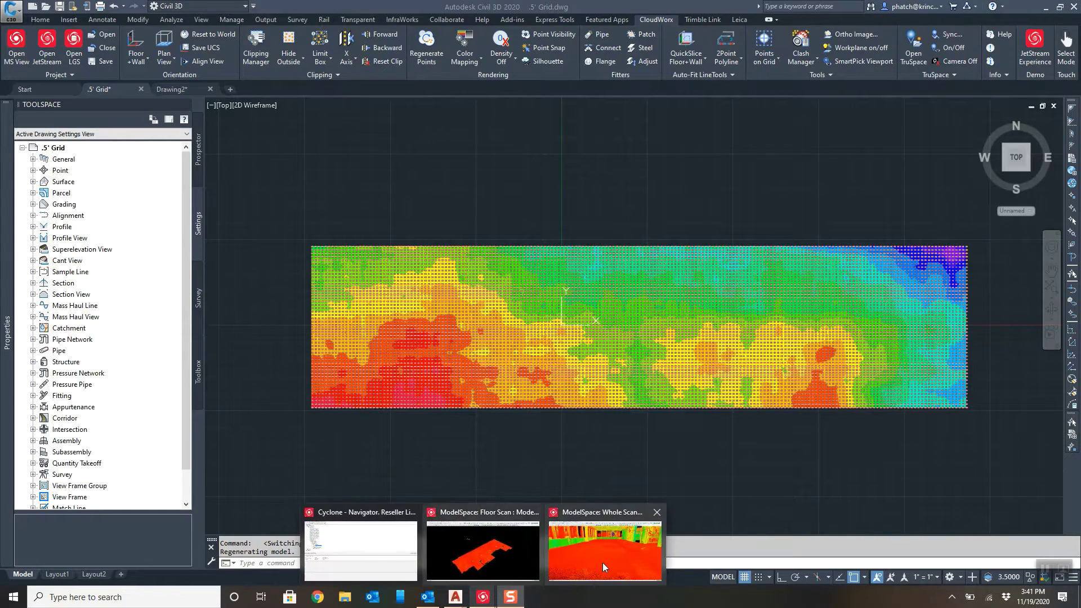
click(611, 561)
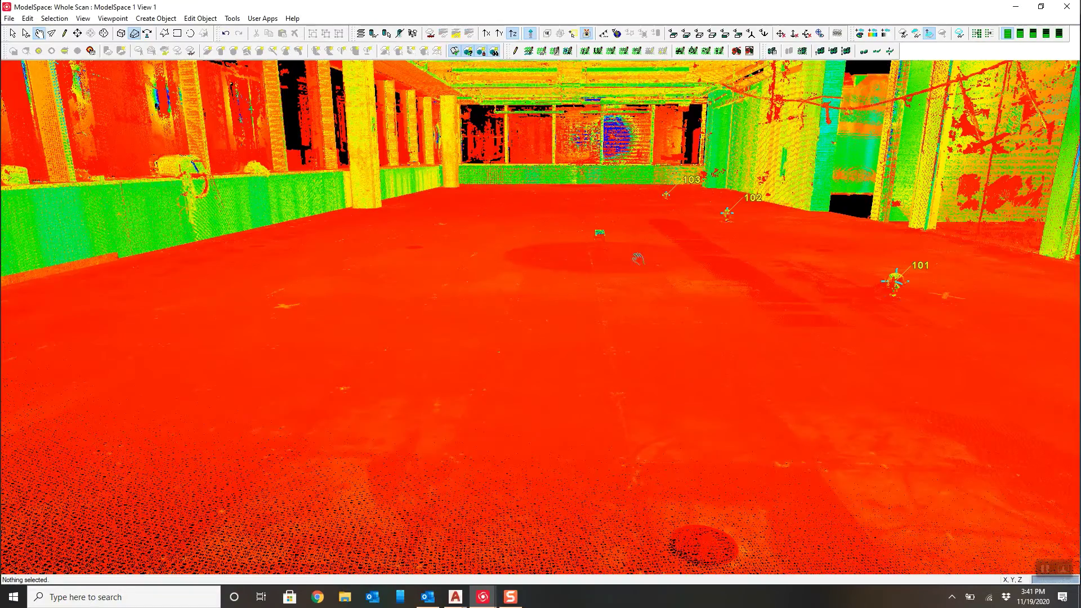
drag(652, 249, 597, 270)
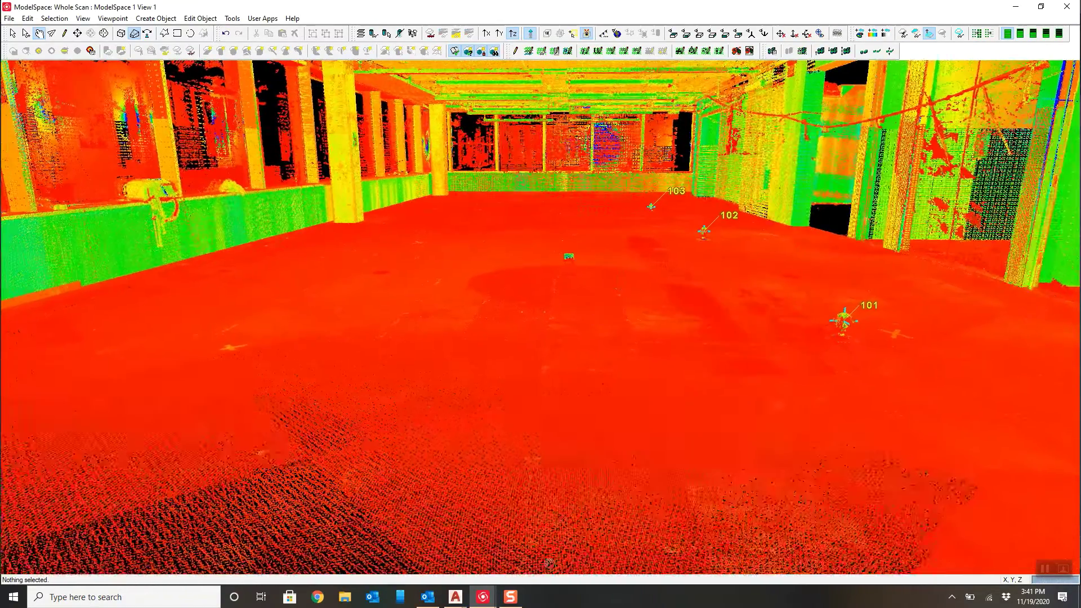
click(456, 597)
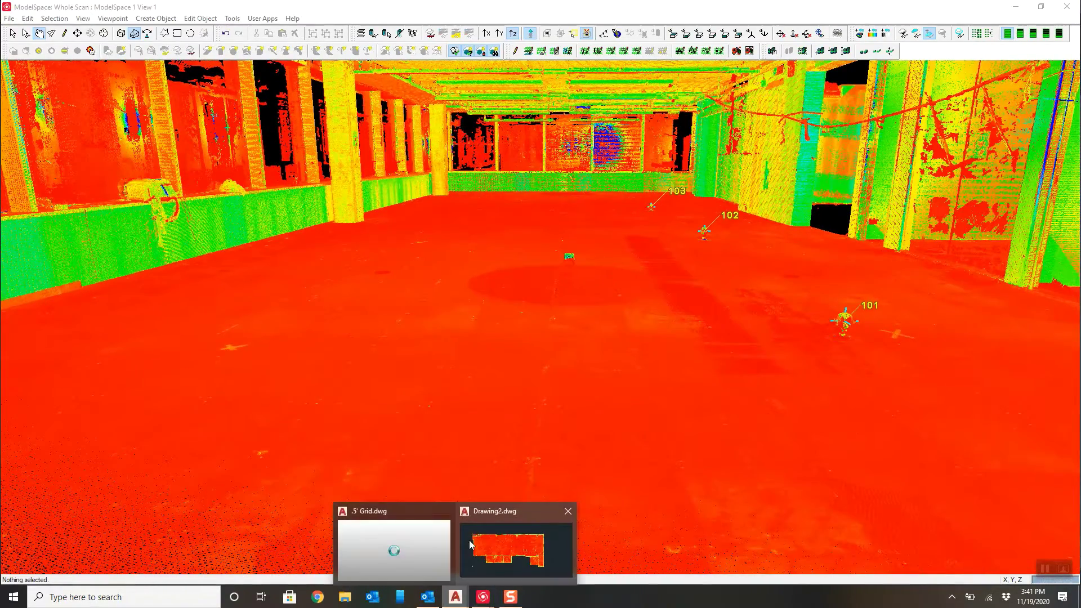
Zoom in and out on the .5' Grid drawing to review its elevation labels
click(413, 549)
scroll(462, 304, up, 6)
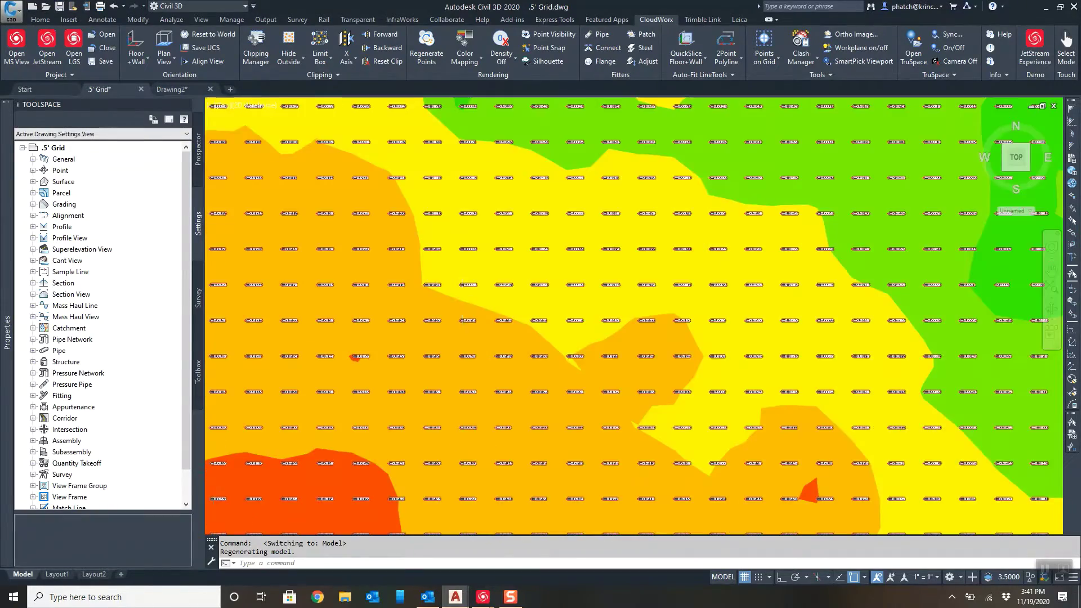
scroll(450, 260, down, 12)
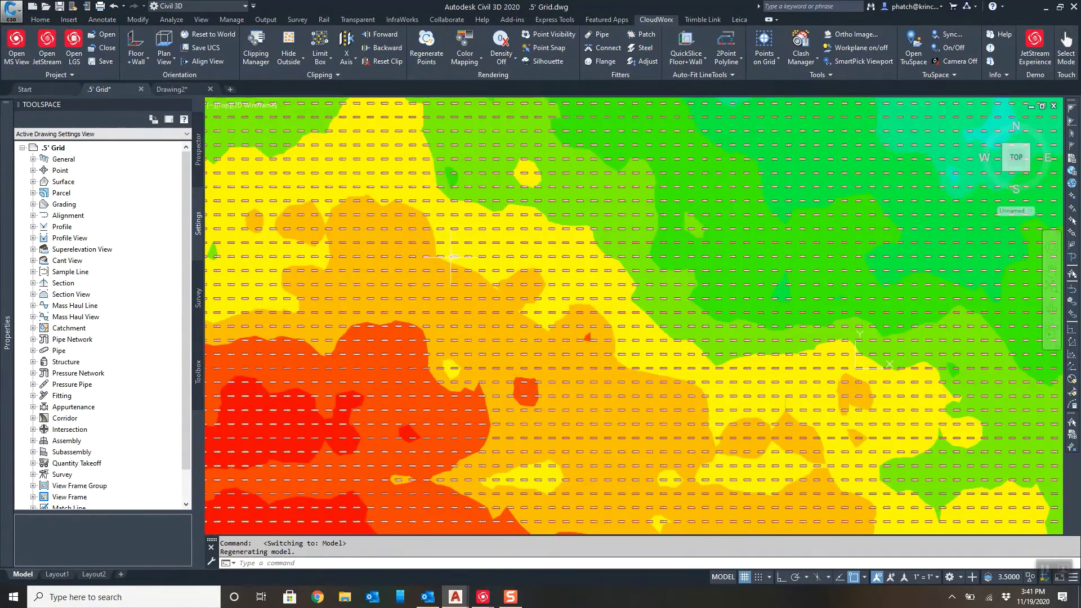
scroll(451, 259, down, 2)
scroll(473, 267, up, 3)
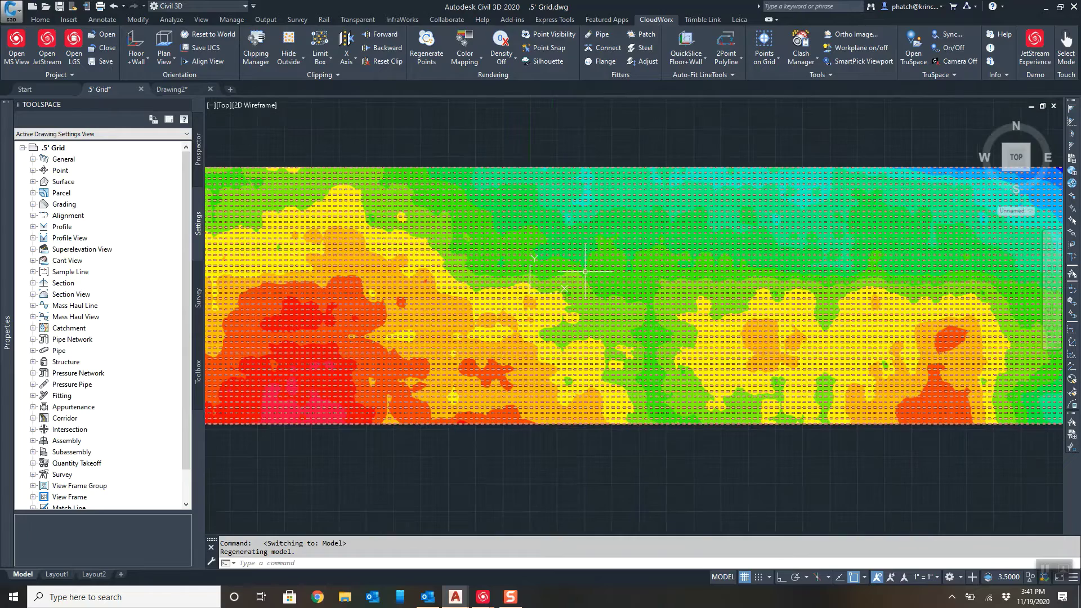
scroll(493, 275, down, 3)
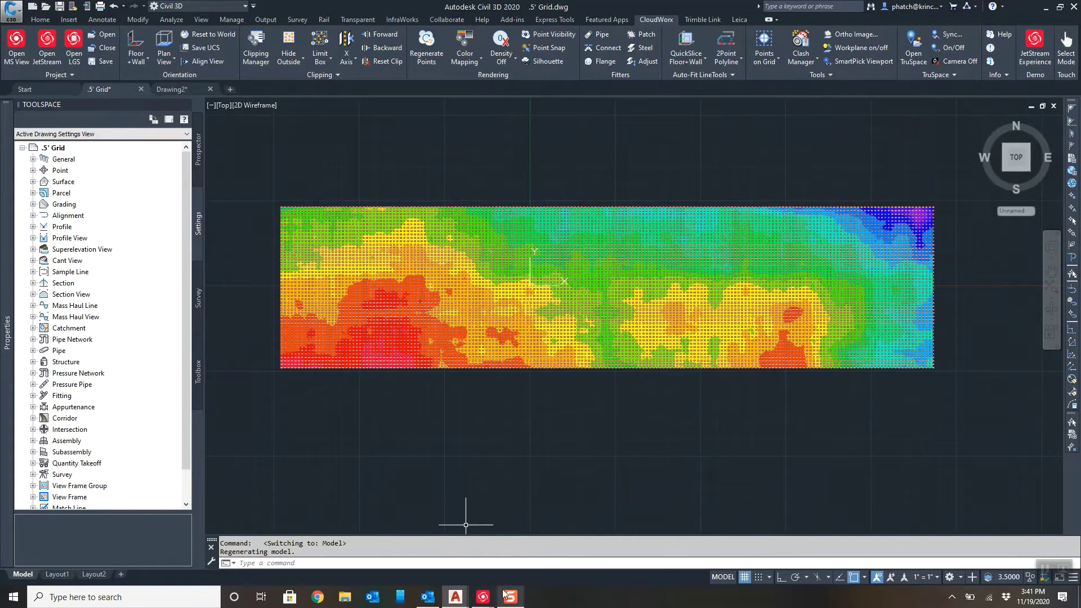
Close the .5' Grid drawing without saving changes
mouse_move(483, 597)
click(609, 570)
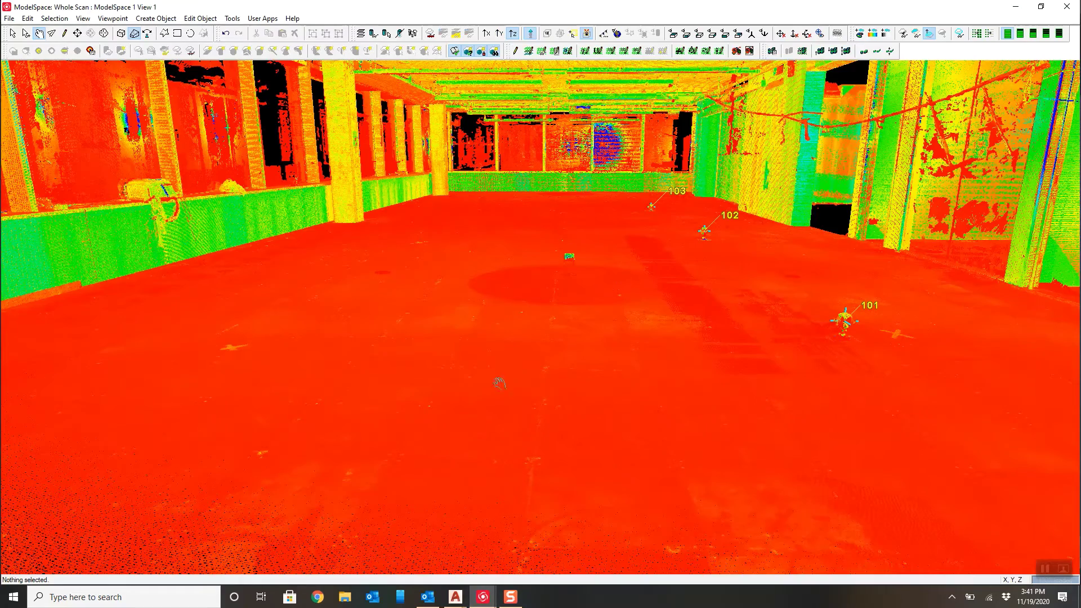
mouse_move(457, 599)
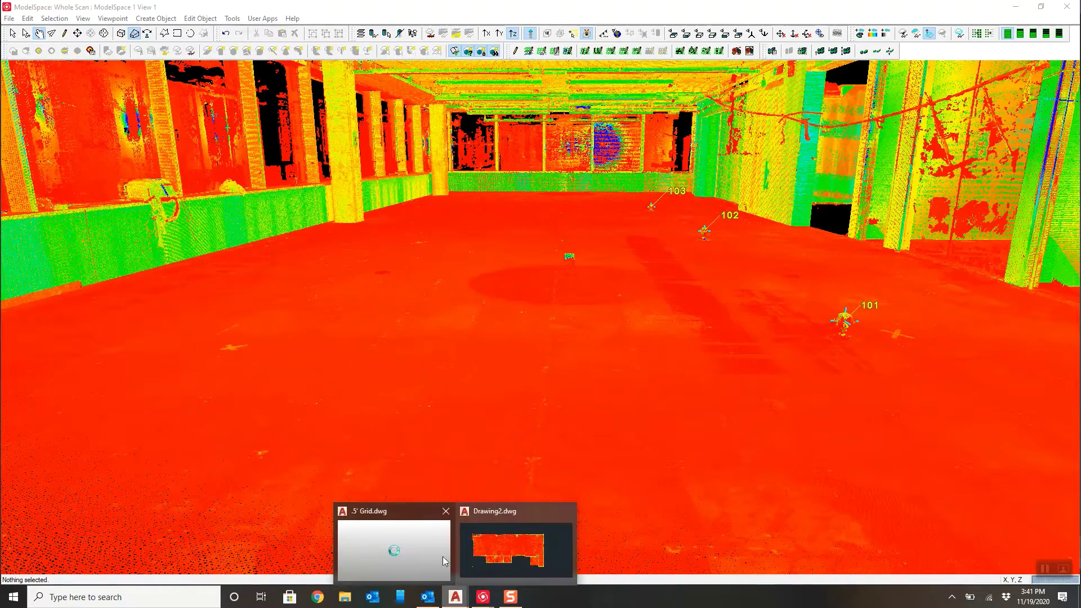
click(433, 519)
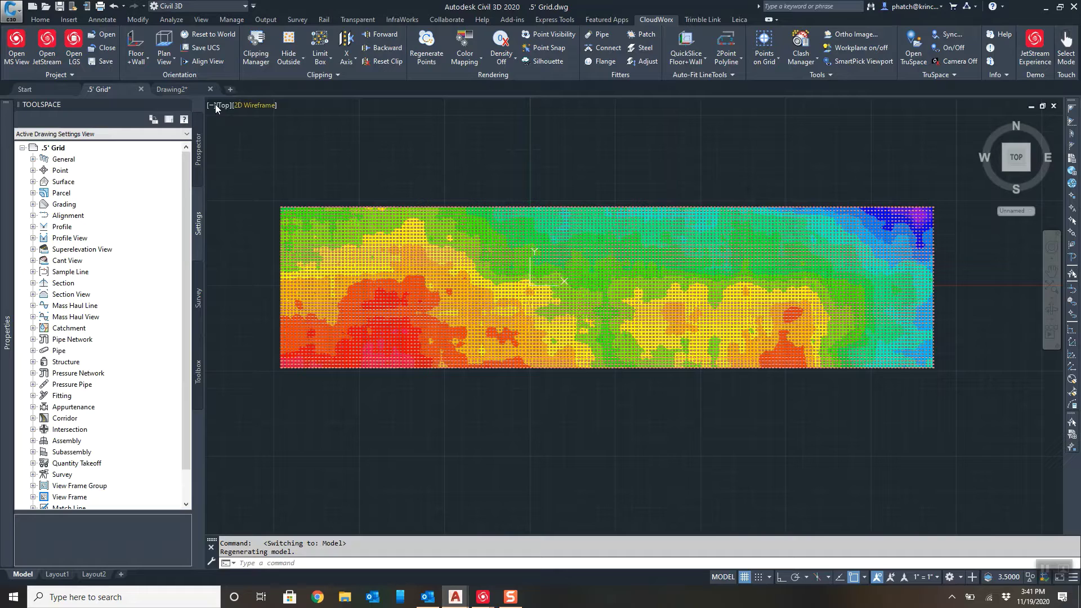
click(140, 89)
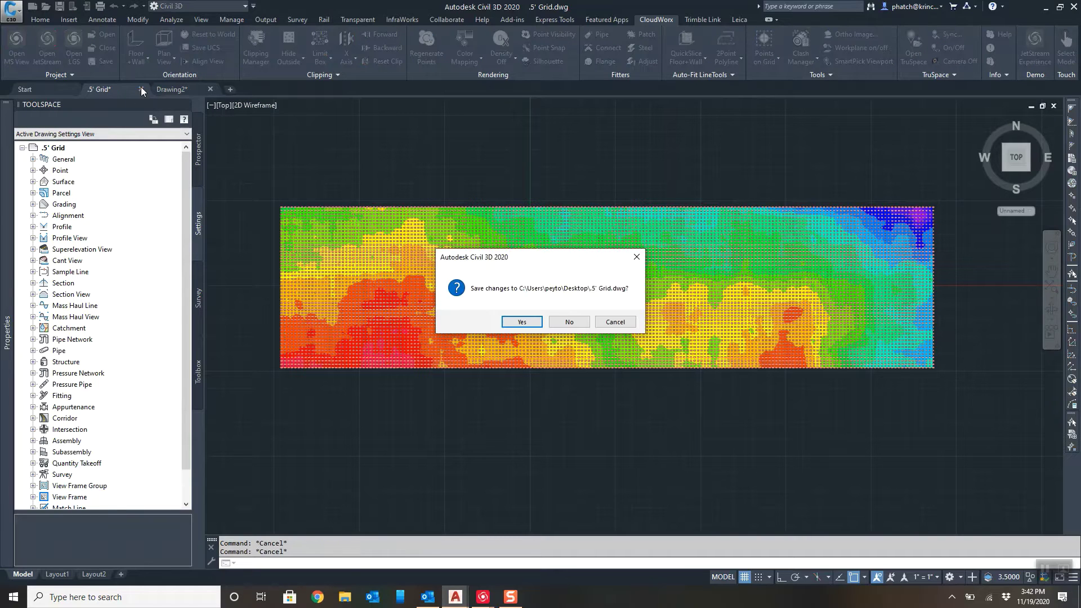
click(569, 321)
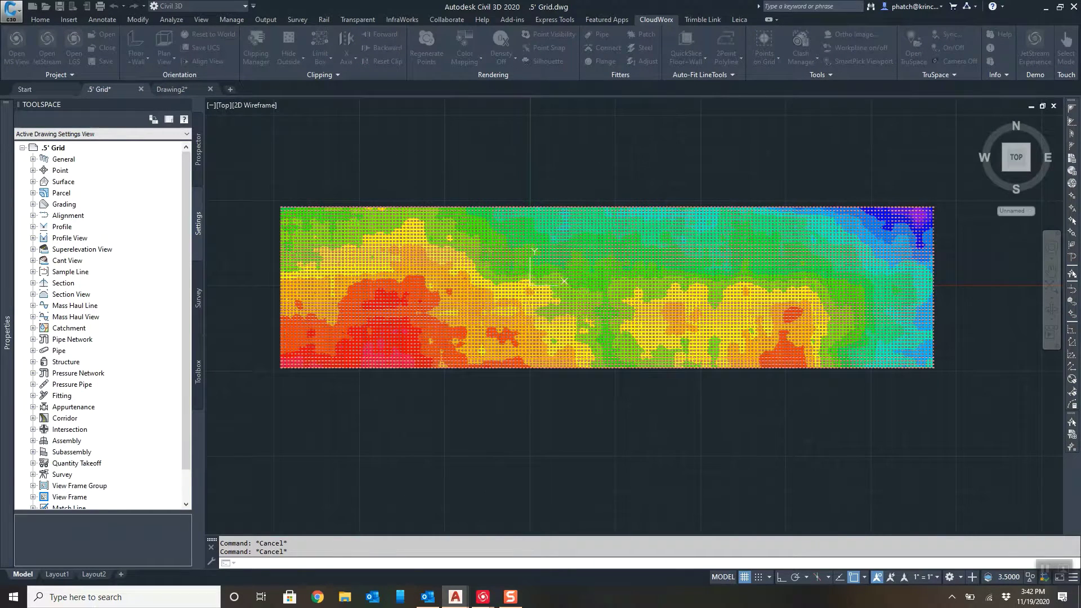
In the Whole Scan view, hide the Top layer so the ceiling disappears
mouse_move(483, 597)
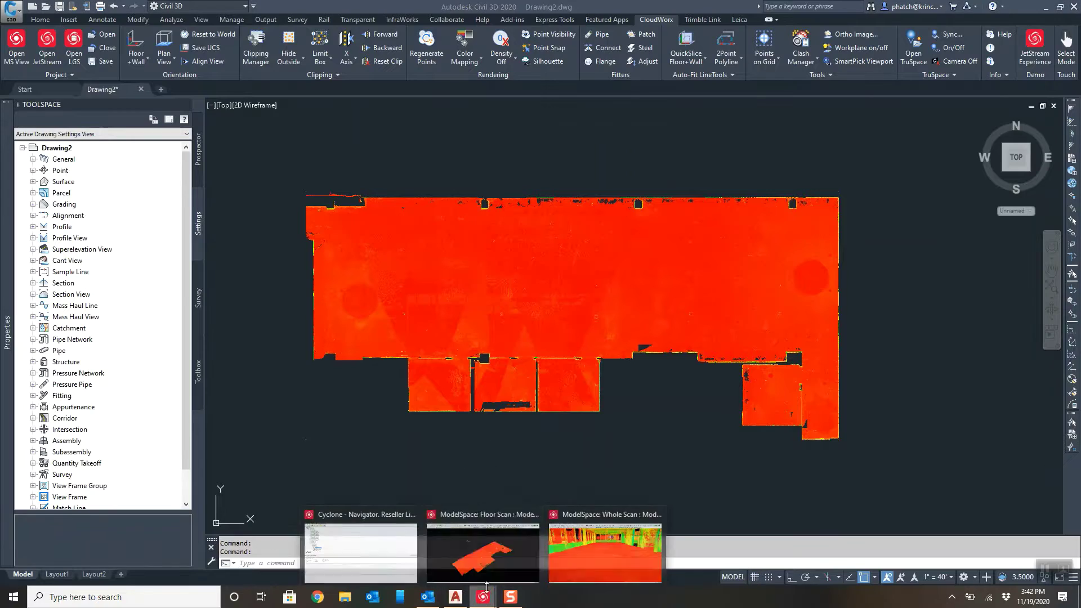
click(597, 546)
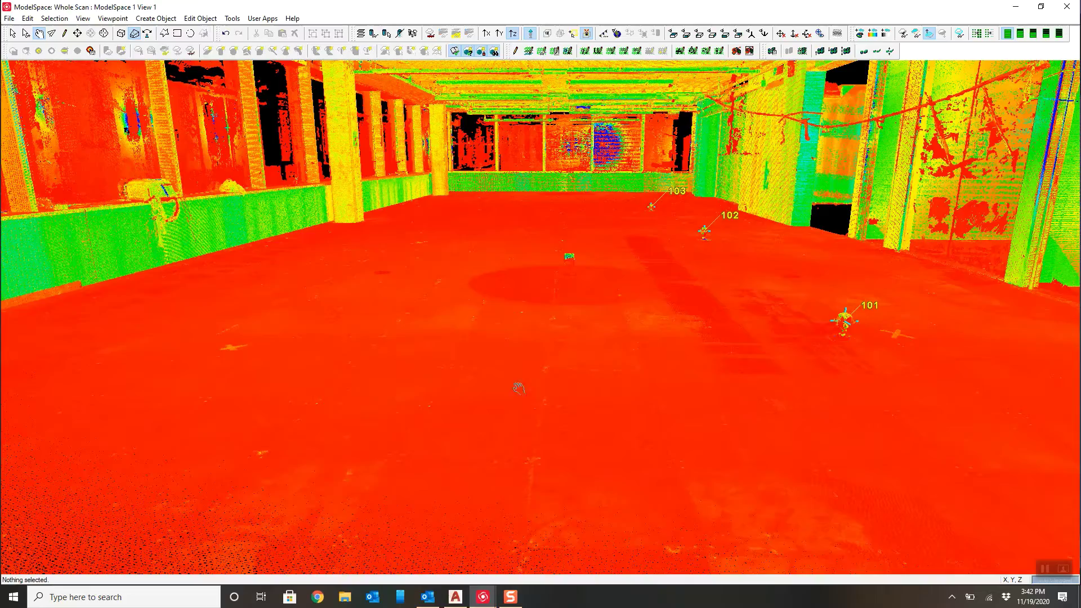
scroll(490, 411, down, 5)
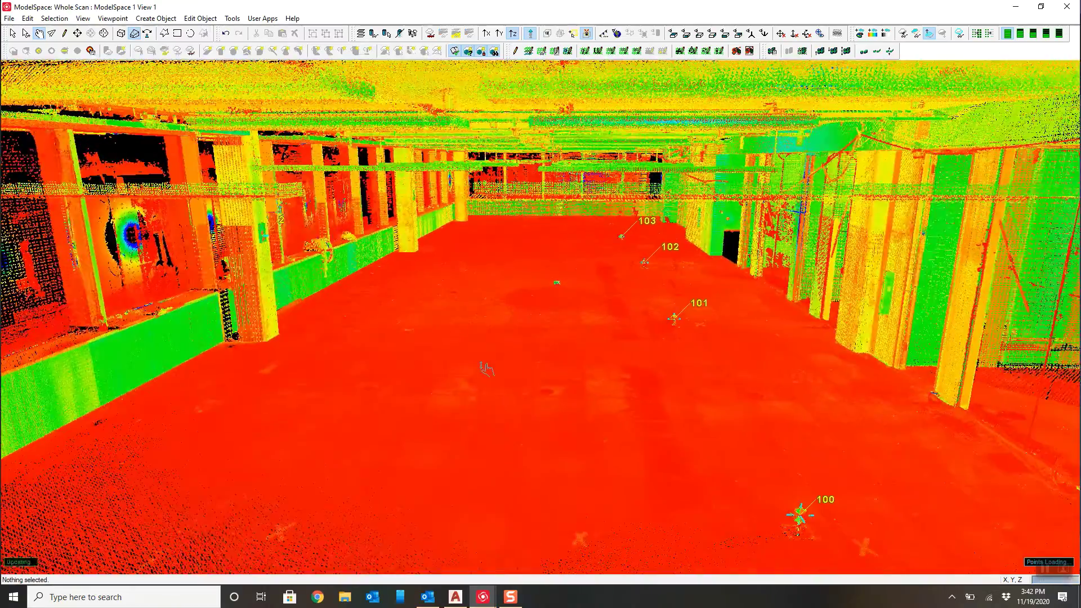
scroll(492, 383, up, 5)
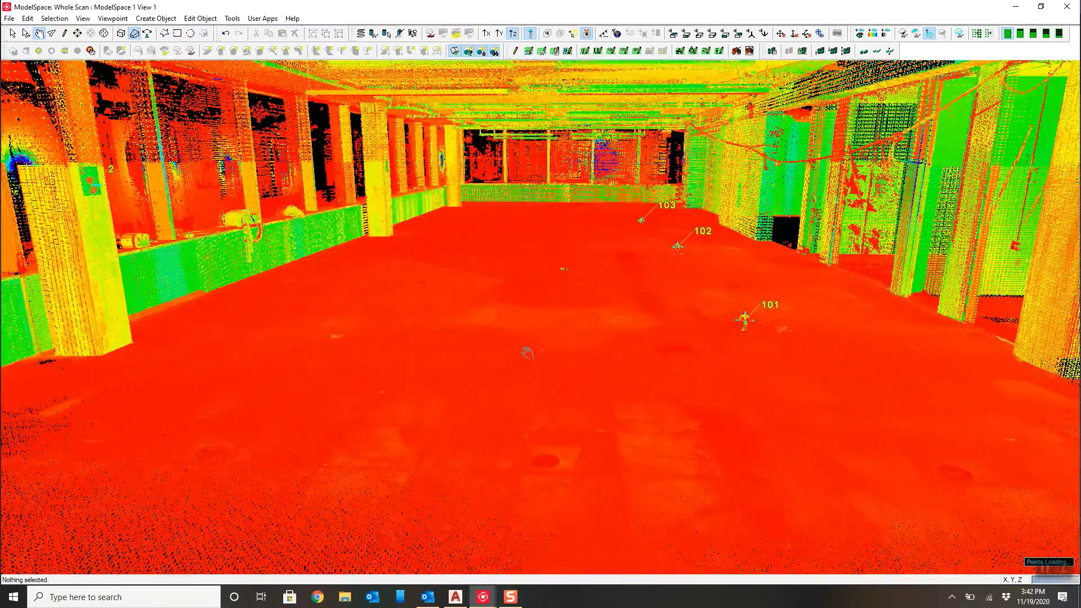
key(shift+l)
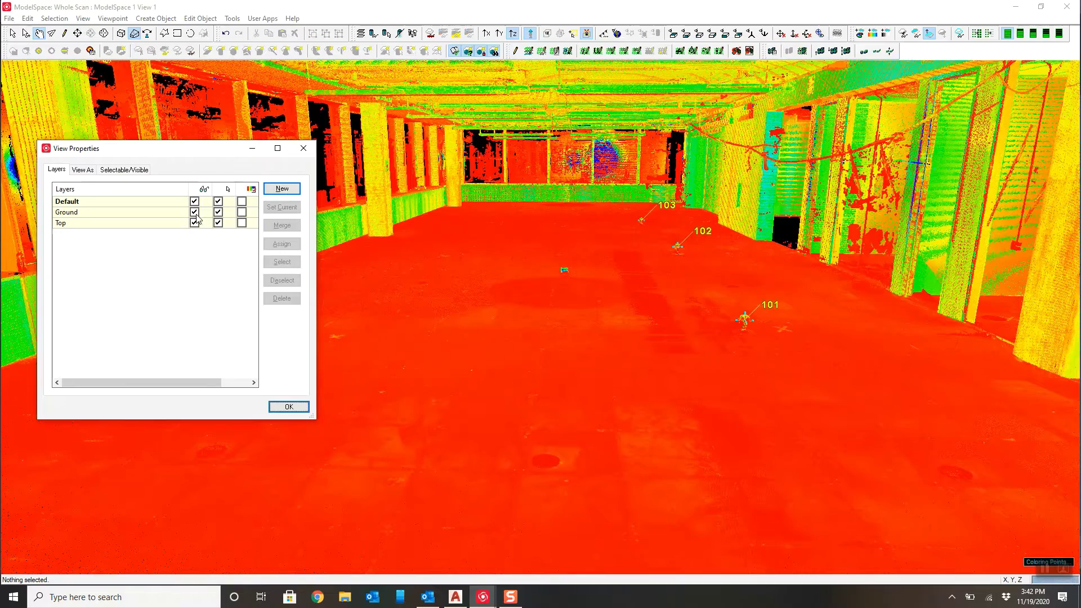
click(195, 222)
click(303, 148)
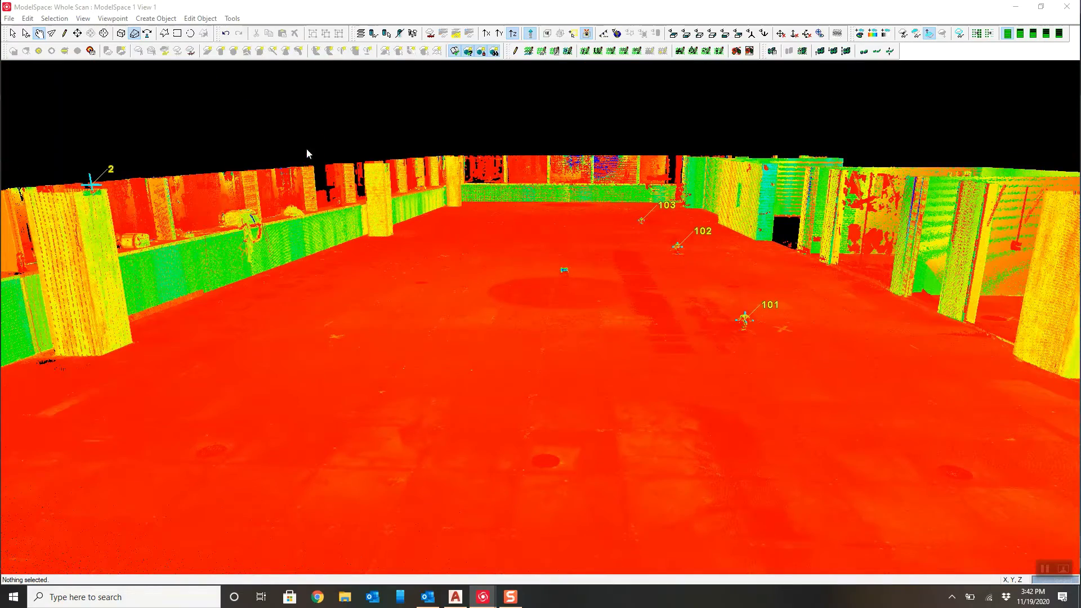
Orbit and zoom out to an oblique overview of the open room
drag(597, 428, 606, 339)
scroll(607, 340, down, 10)
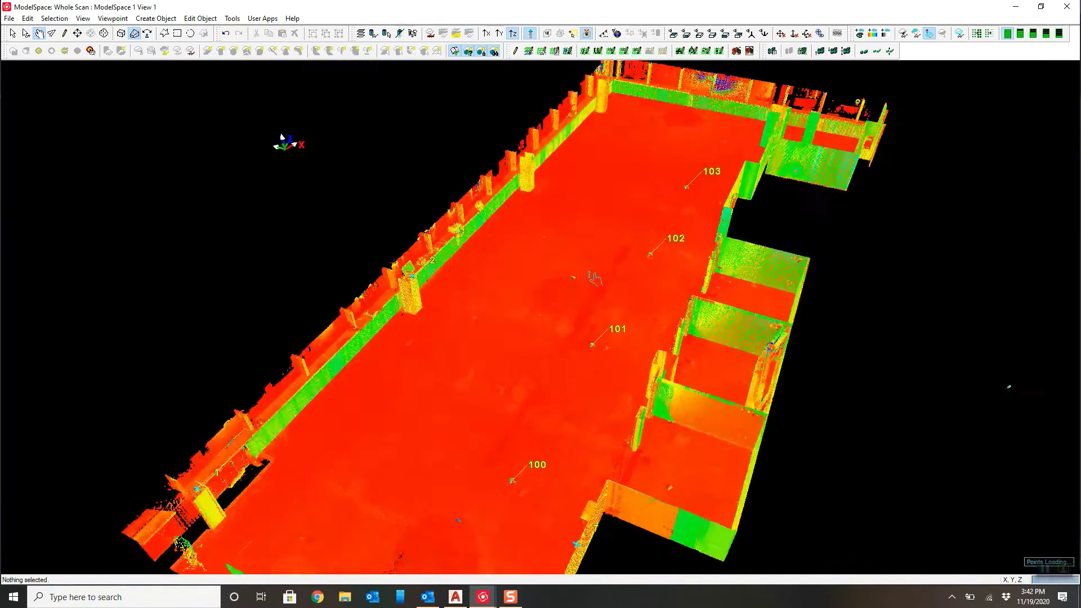
drag(592, 264, 549, 483)
Orbit and pan the Floor Scan view around targets 100–103, then close its window
mouse_move(483, 597)
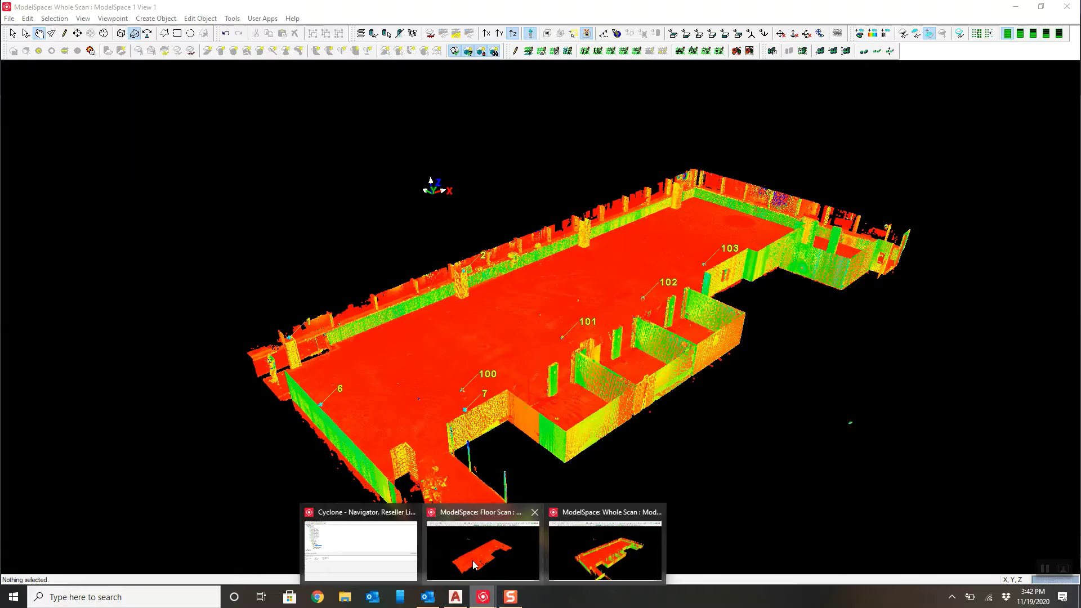
click(482, 549)
scroll(466, 344, up, 5)
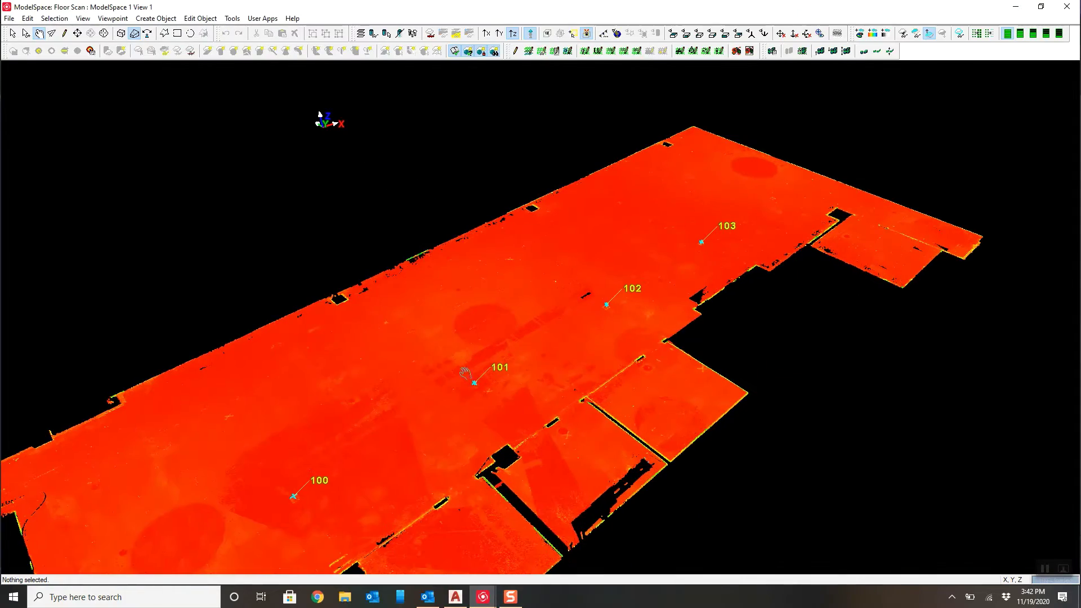
drag(477, 379, 523, 342)
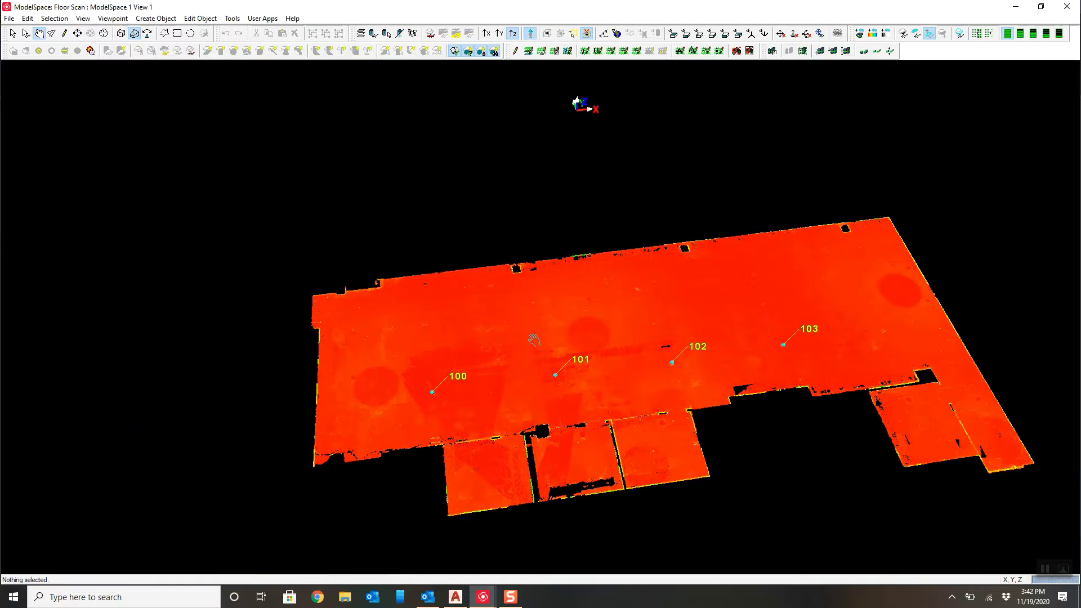
drag(752, 305, 625, 279)
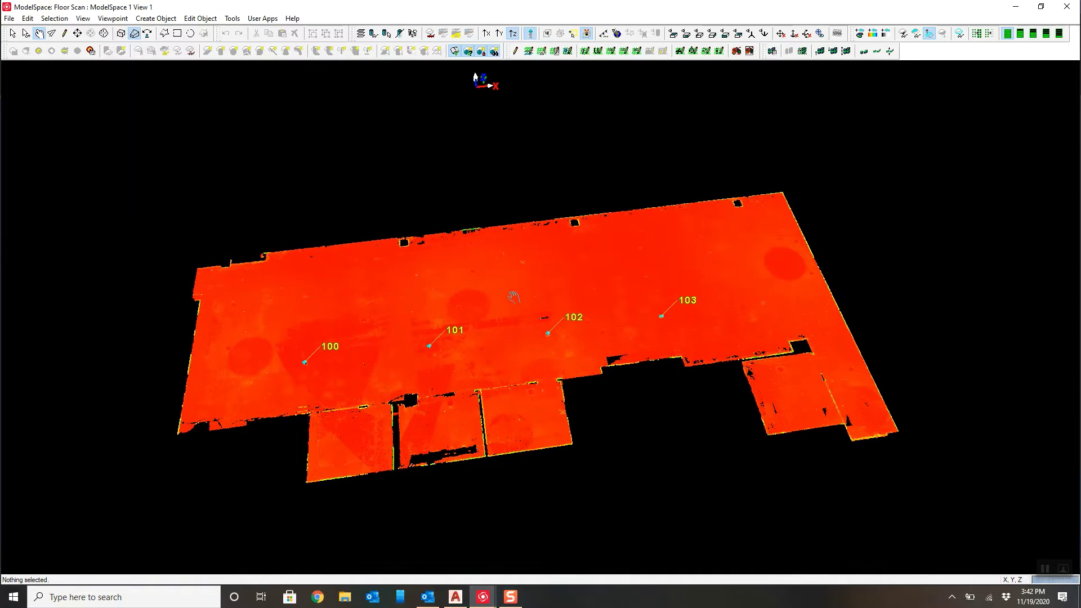
drag(514, 297, 508, 304)
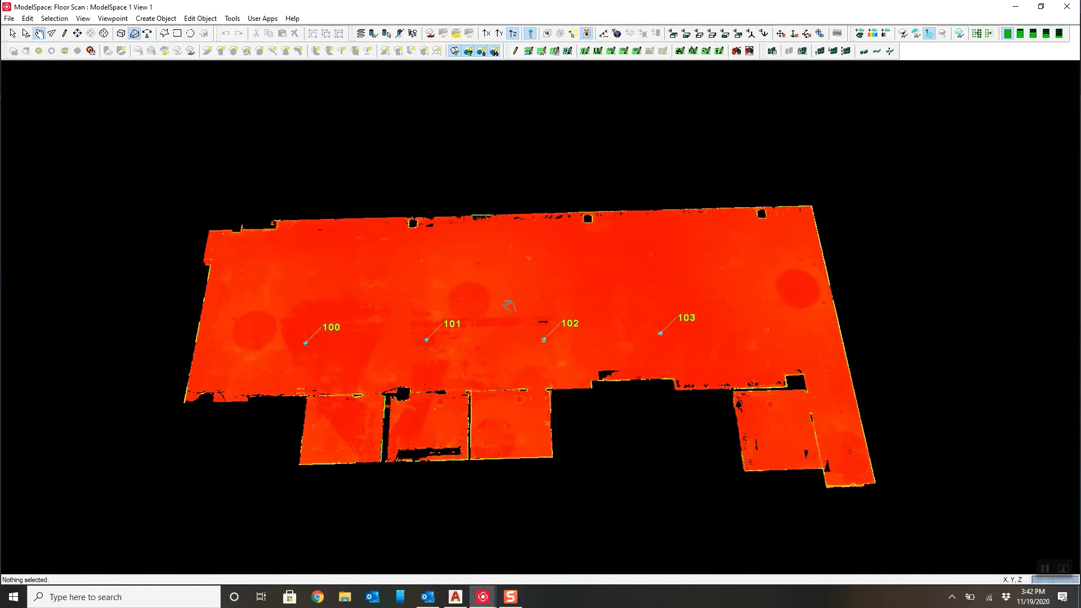
click(1067, 8)
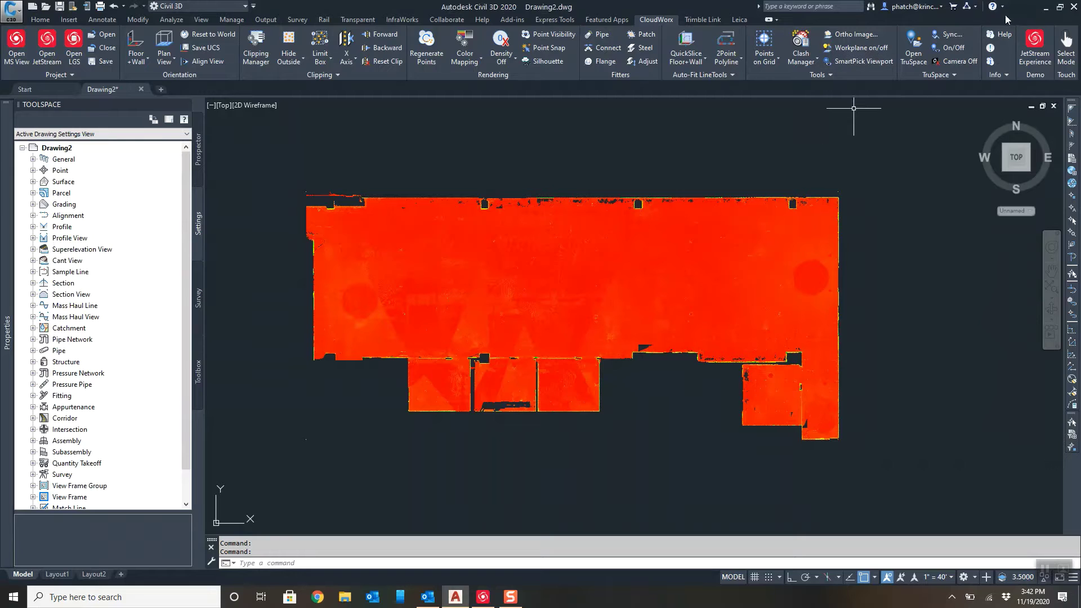
Move the .lgs scan file icon further right on the desktop and restore Civil 3D
click(1045, 7)
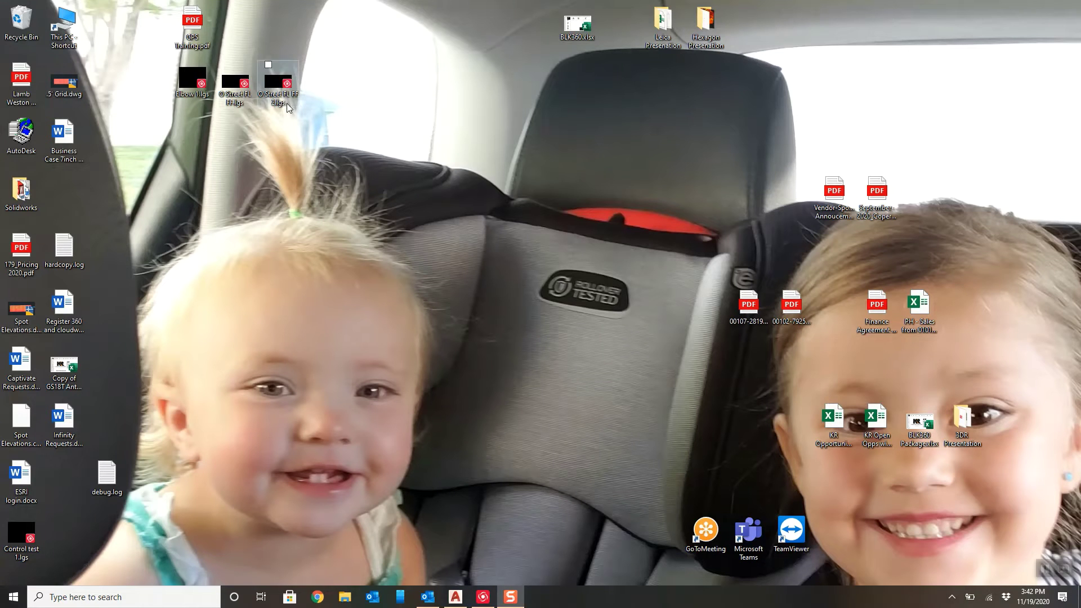
drag(234, 85, 451, 143)
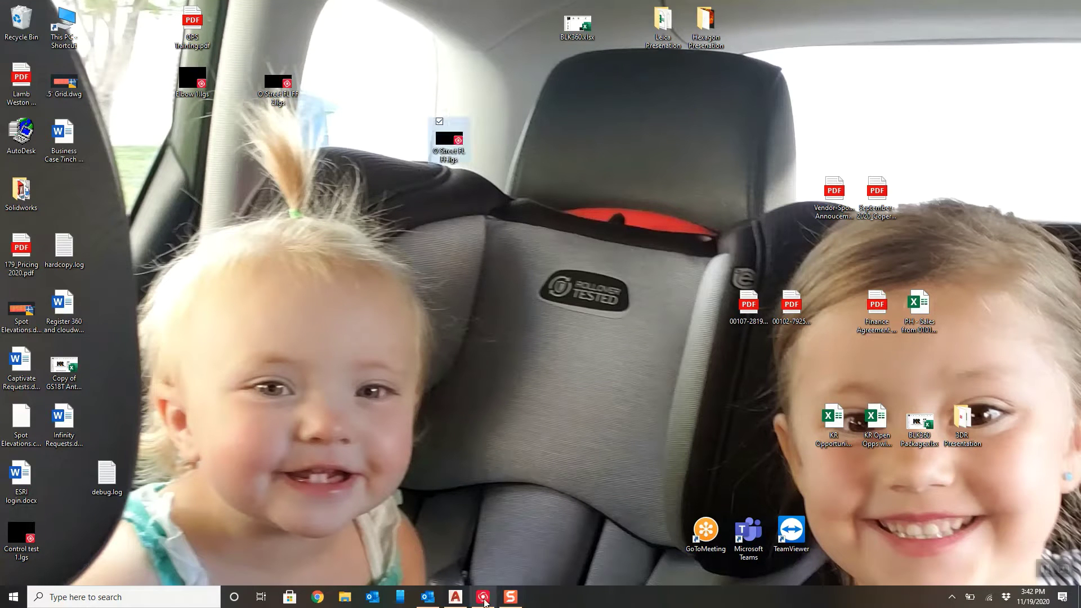
click(456, 597)
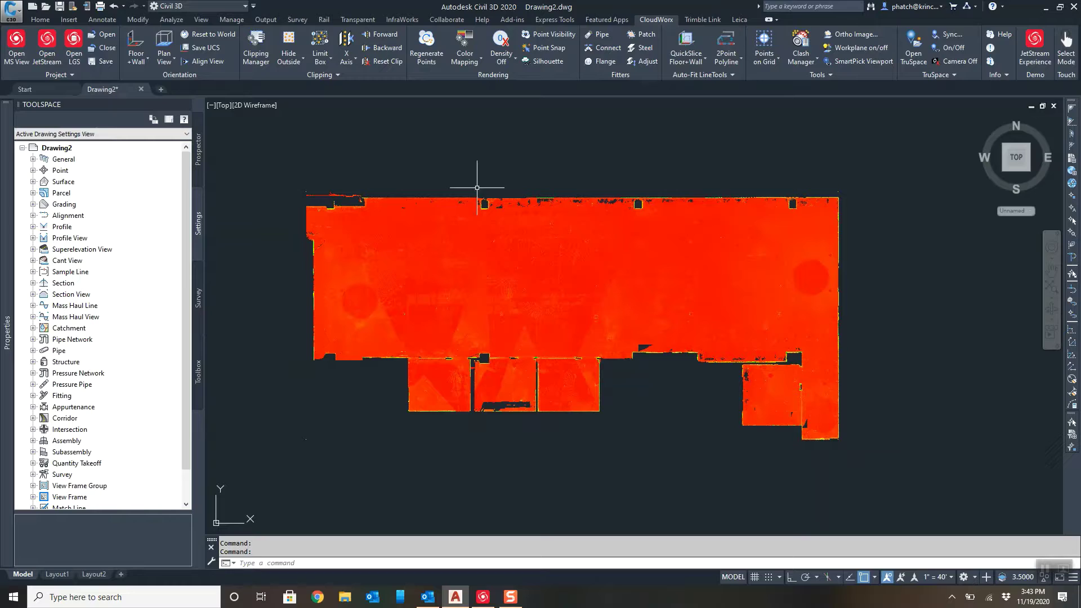
Start CloudWorx Points on Grid with its origin picked near the middle of the scanned floor
mouse_move(493, 234)
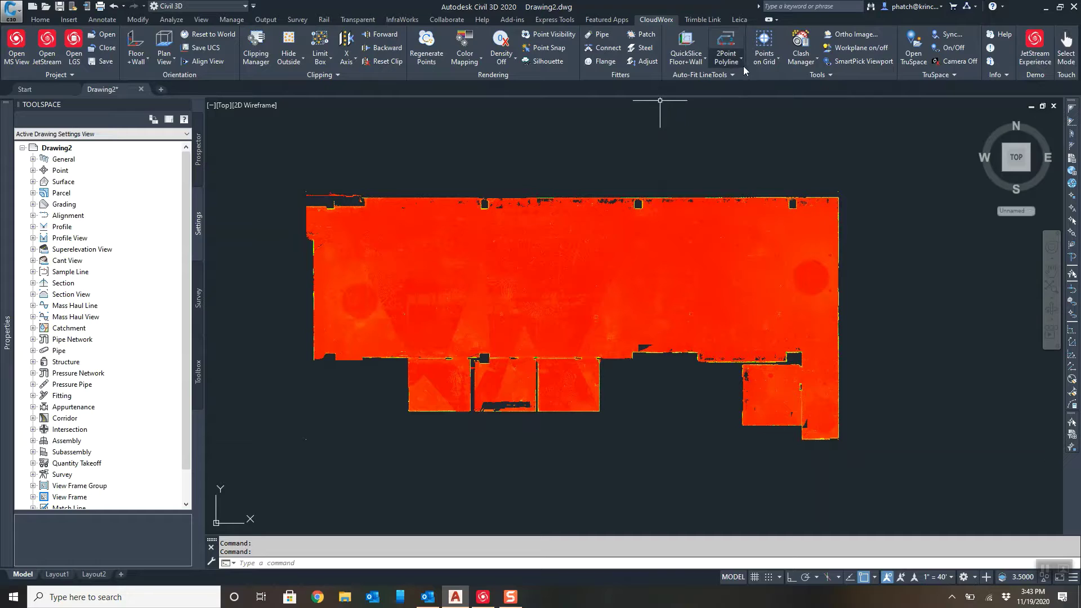
click(769, 61)
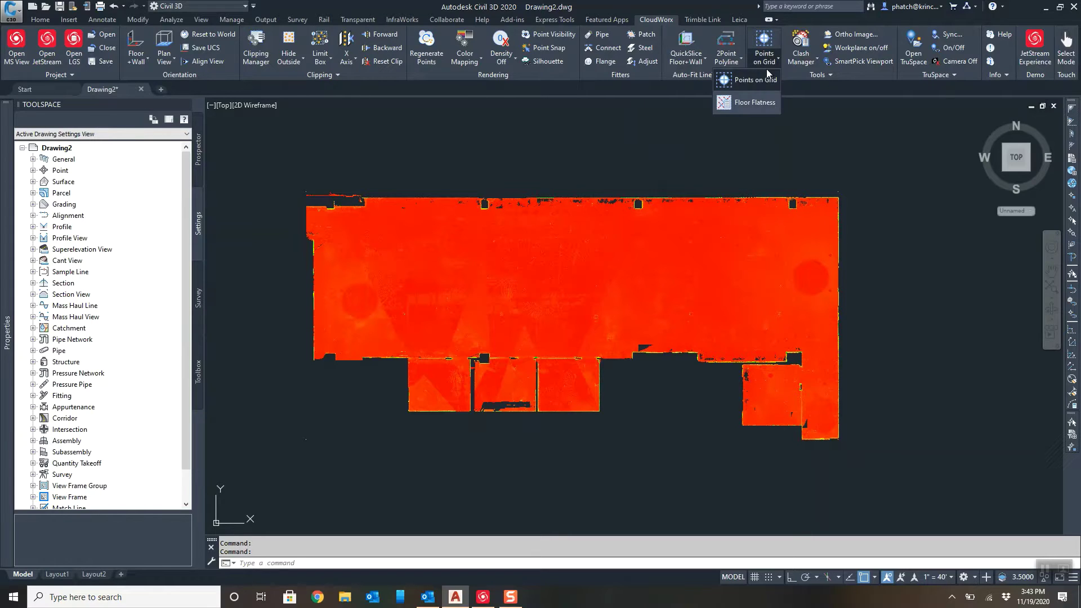
click(755, 80)
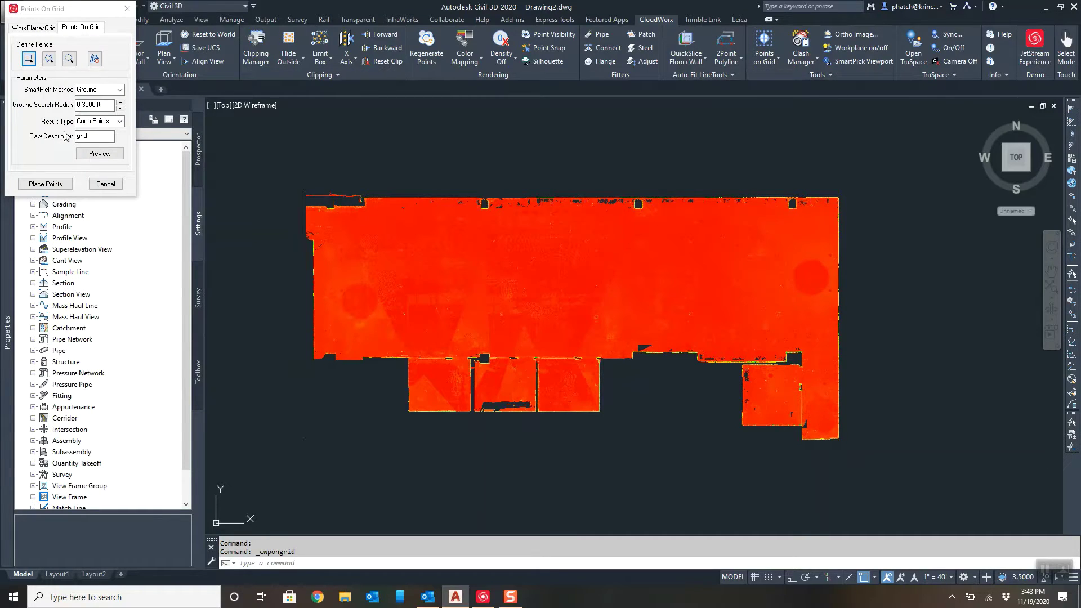
click(35, 27)
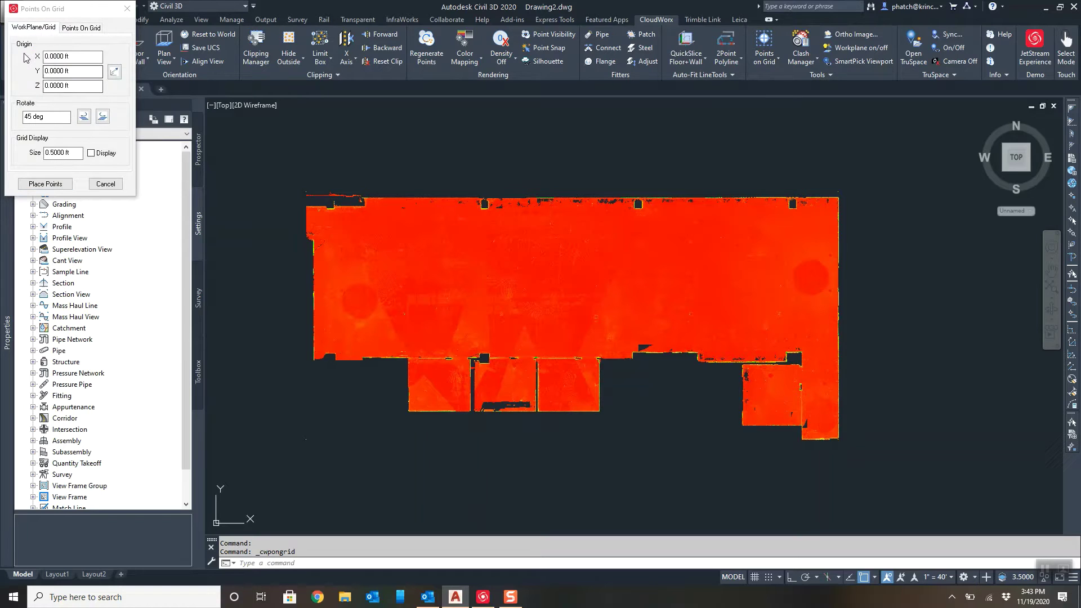
click(115, 72)
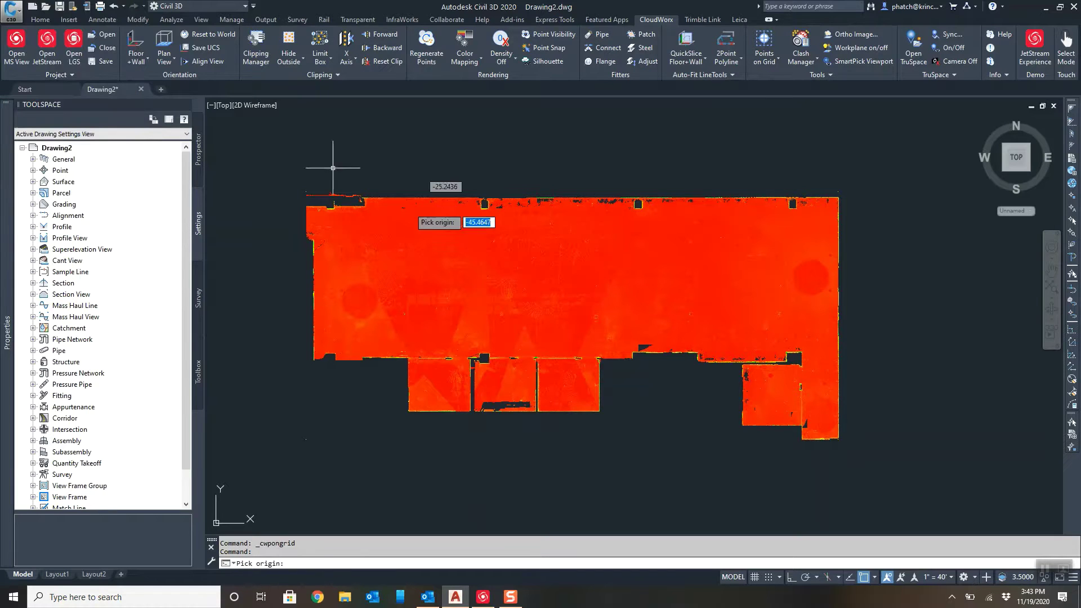
click(536, 268)
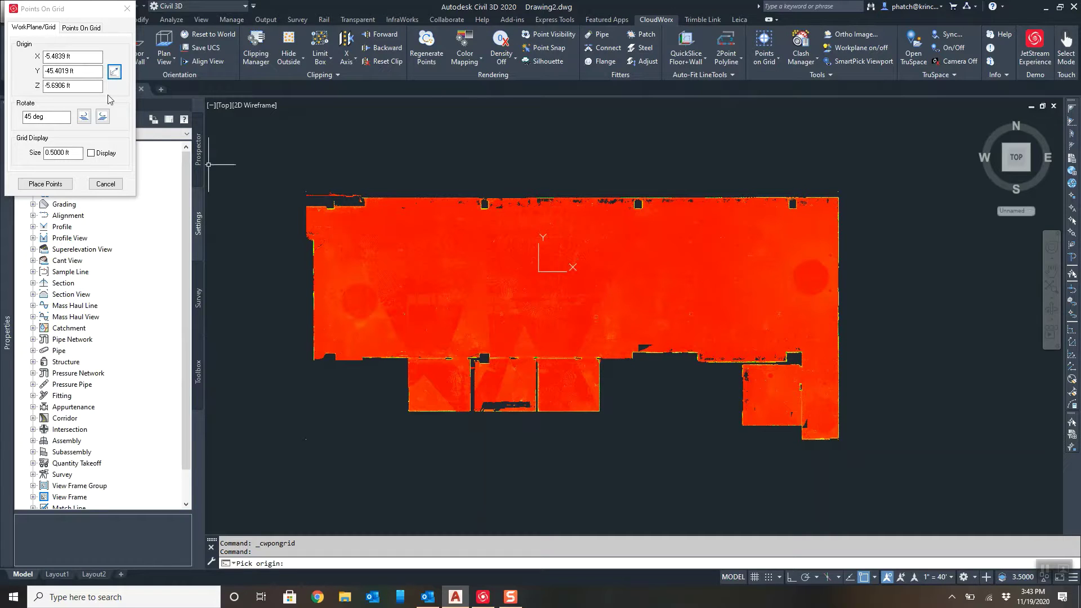
Keep the 0.5000 ft grid spacing and the 'gnd' raw description for the grid points
click(64, 153)
double_click(64, 153)
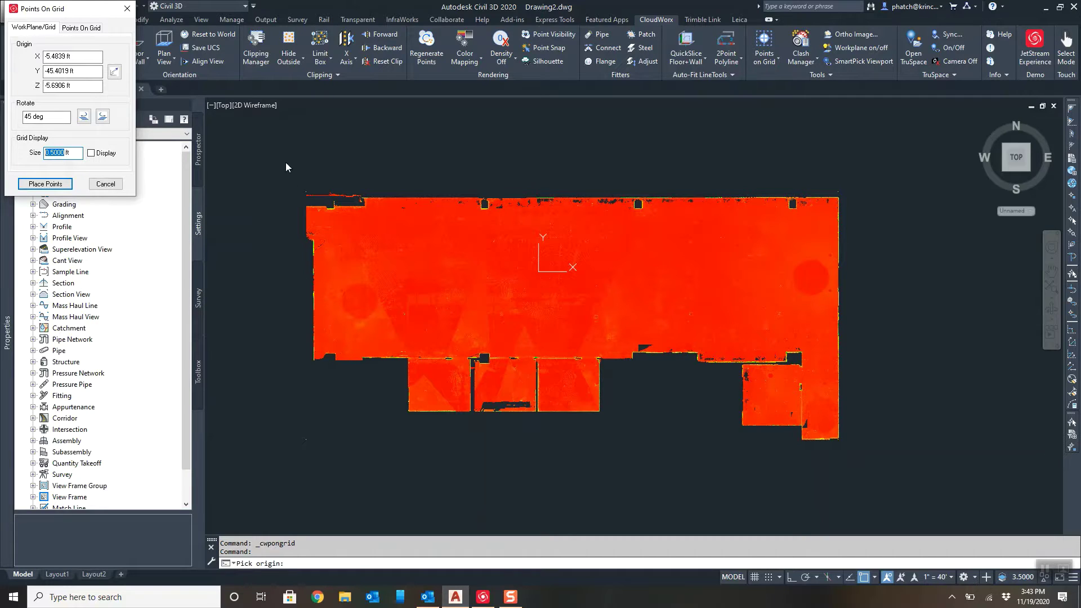
click(82, 153)
click(83, 28)
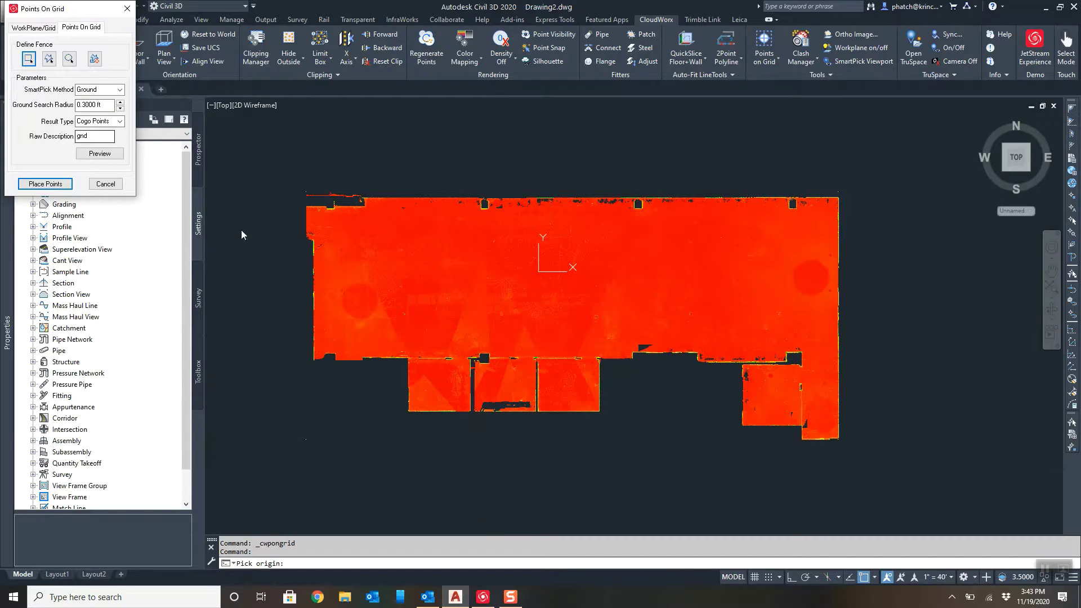
double_click(83, 140)
Turn on the drawing grid display after the 'Grid display is not turned on' warning
click(45, 183)
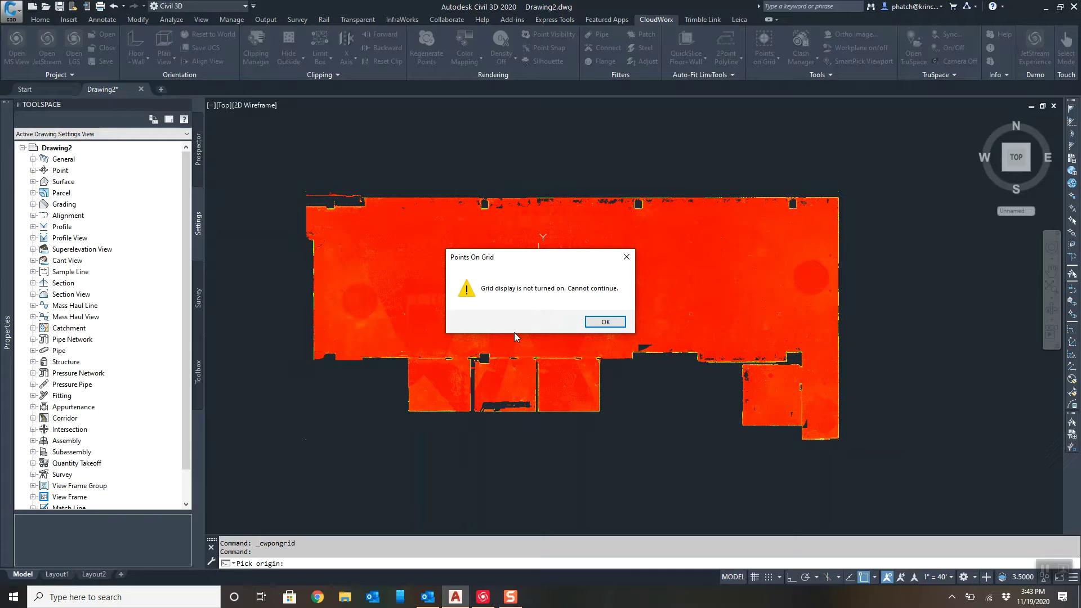
click(594, 328)
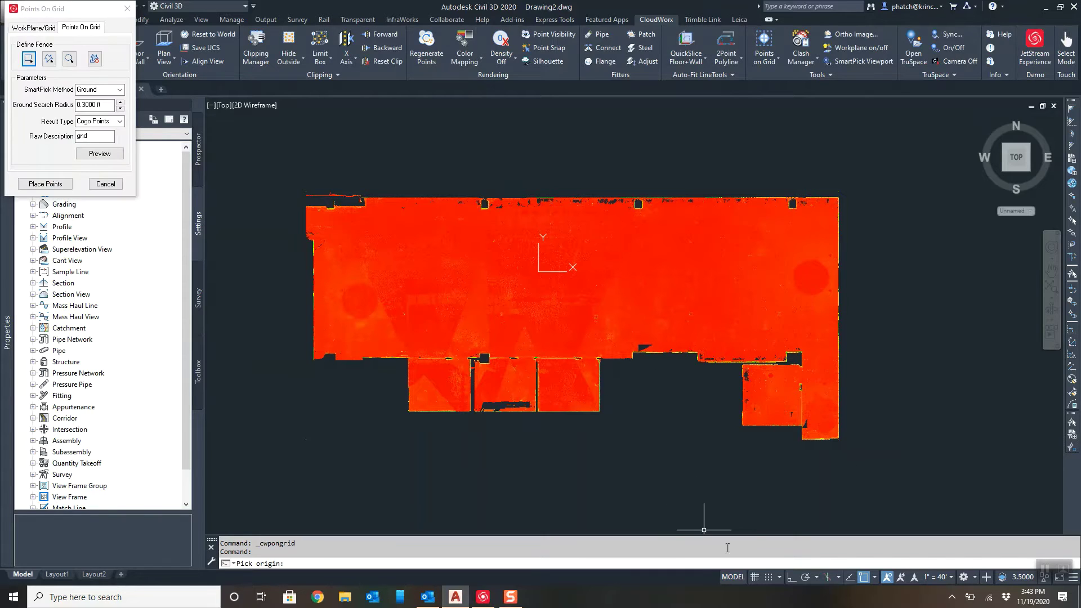
click(759, 578)
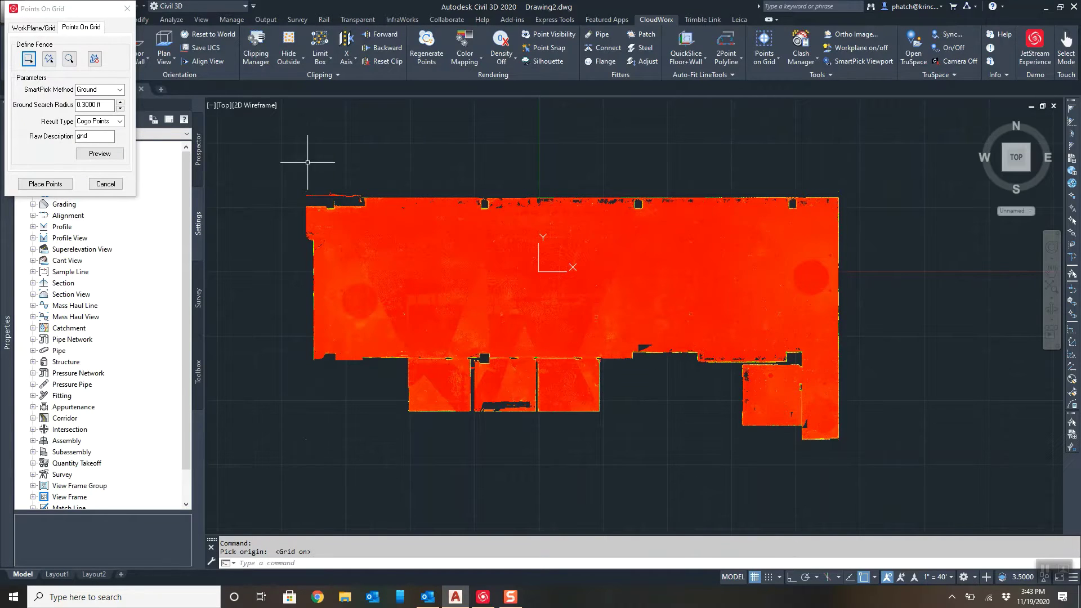
Draw a rectangular fence from the floor's upper left to its right side
click(29, 59)
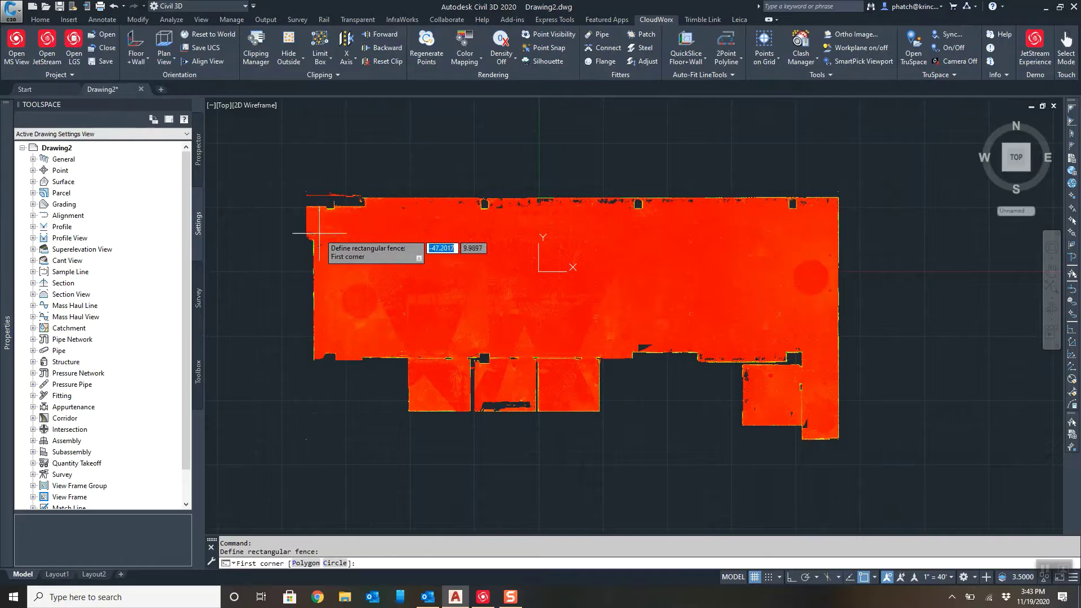
click(348, 219)
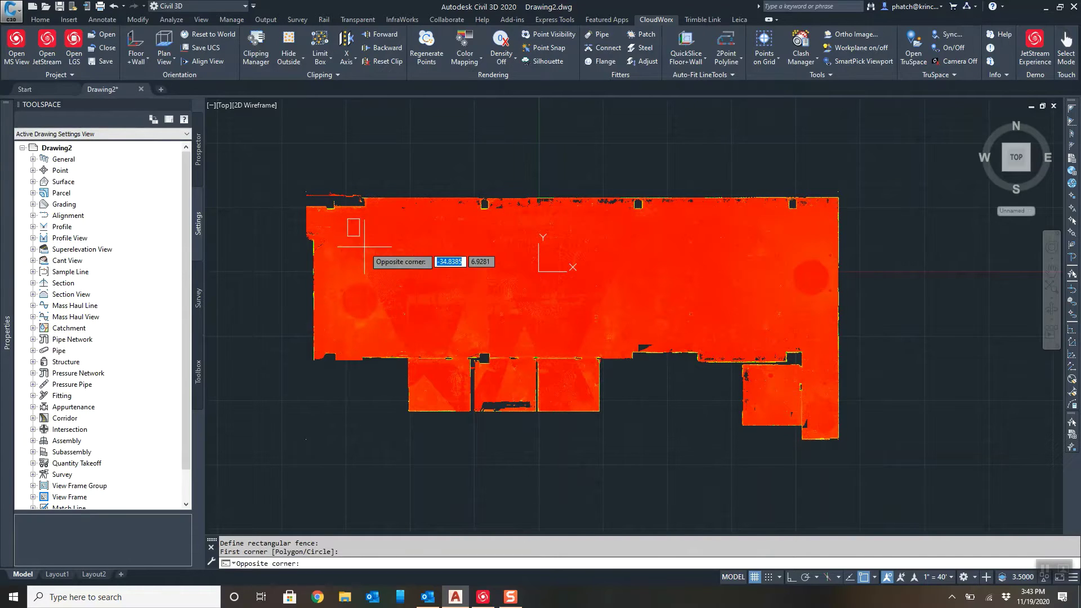
click(824, 336)
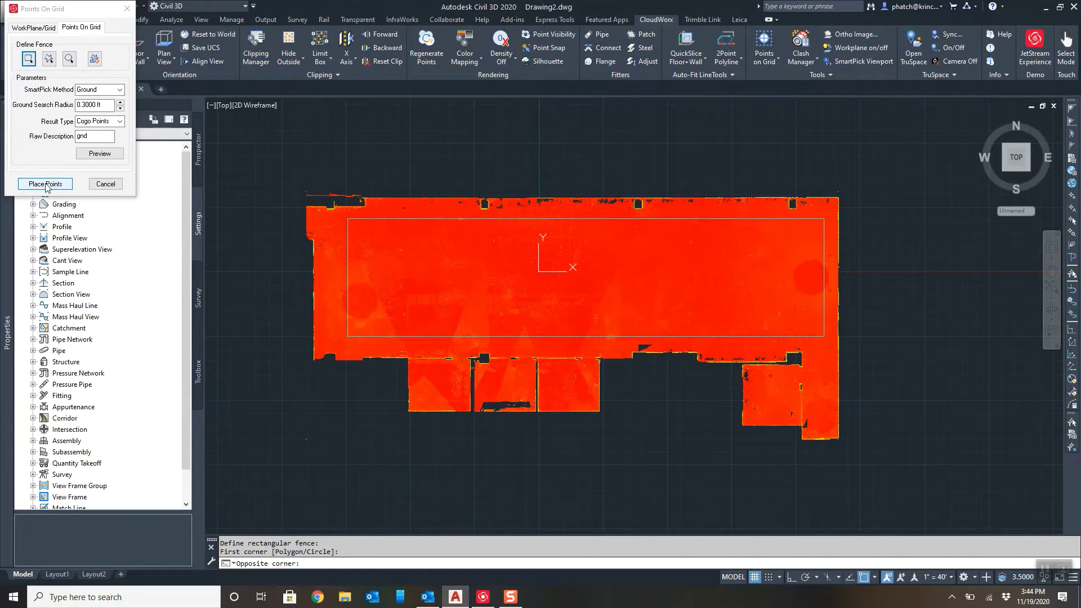
Place 'gnd' grid points inside the fence, accepting the 8,500-point warning
click(100, 154)
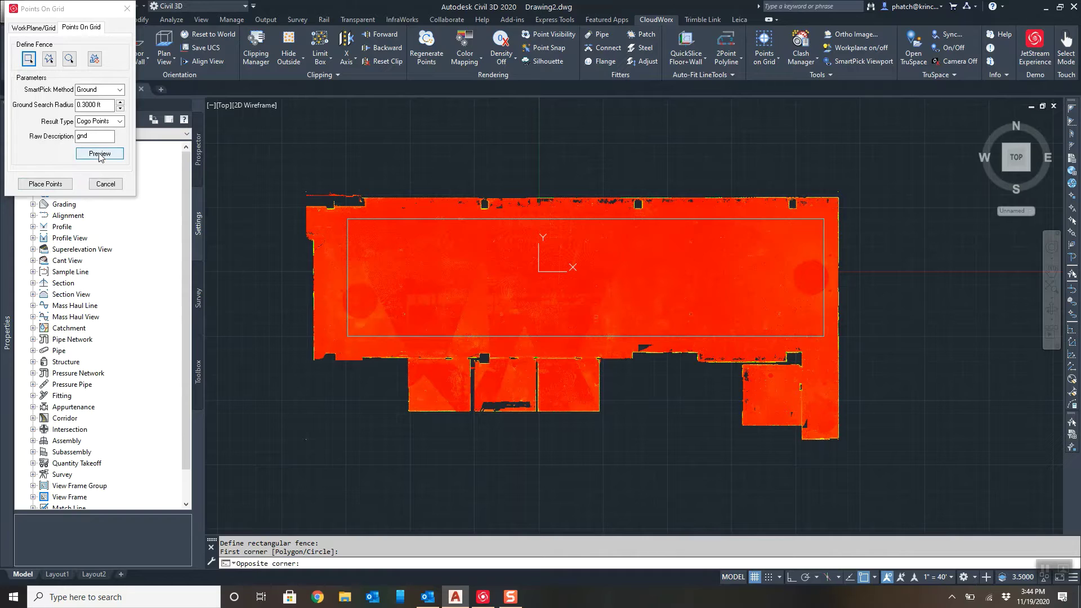
click(35, 185)
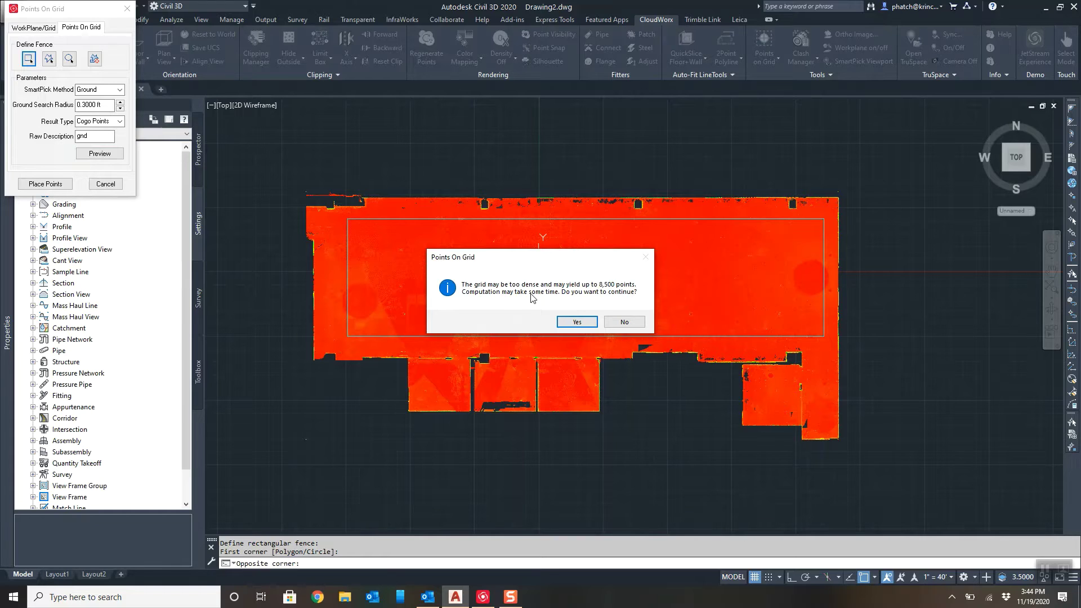
click(577, 322)
click(577, 324)
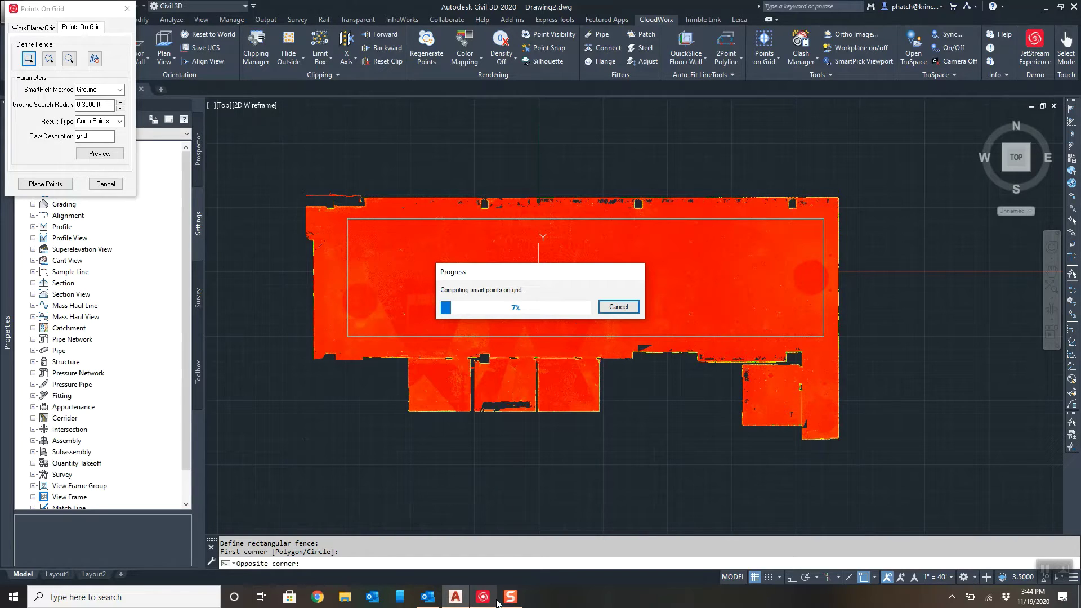
click(514, 596)
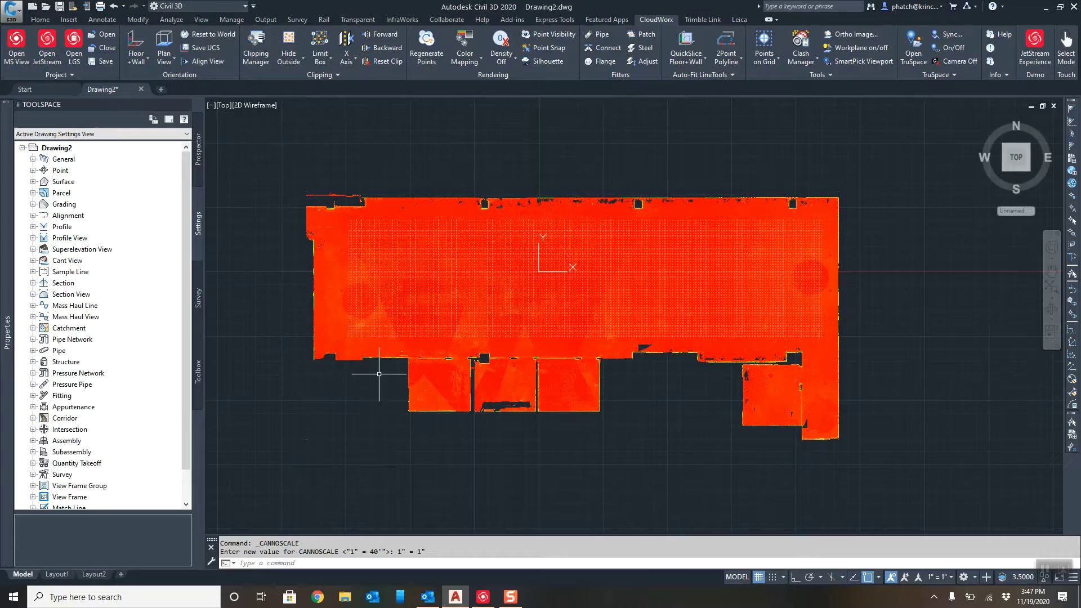
Zoom in and out to inspect the newly placed grid of points
scroll(374, 367, up, 10)
scroll(379, 261, down, 10)
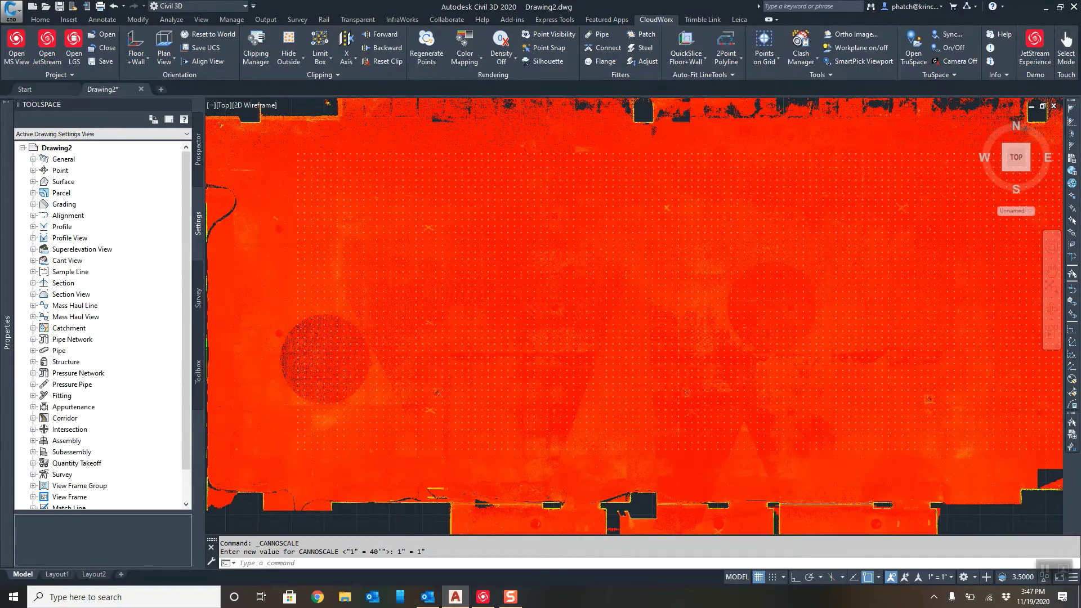
scroll(432, 274, up, 2)
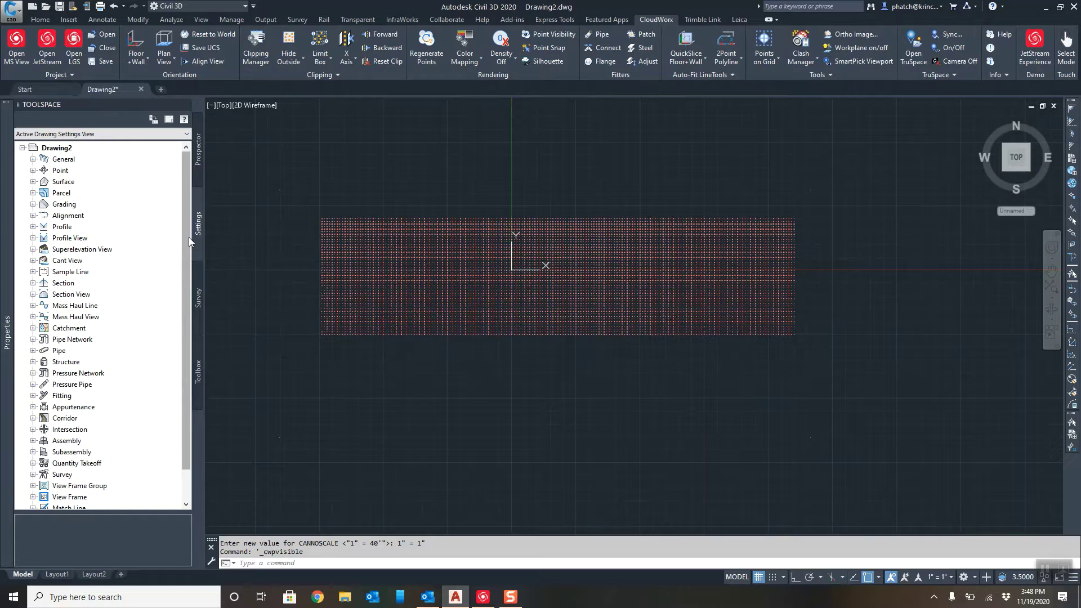
Switch Toolspace to the drawing's objects and list its point groups, showing _All Points
click(33, 170)
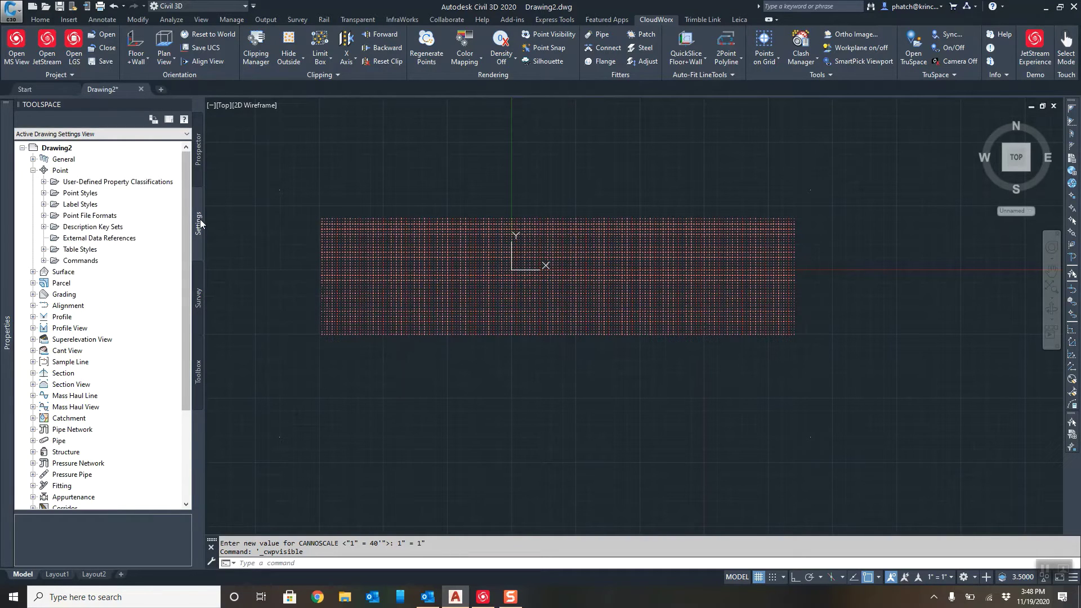
click(201, 171)
click(63, 171)
click(32, 170)
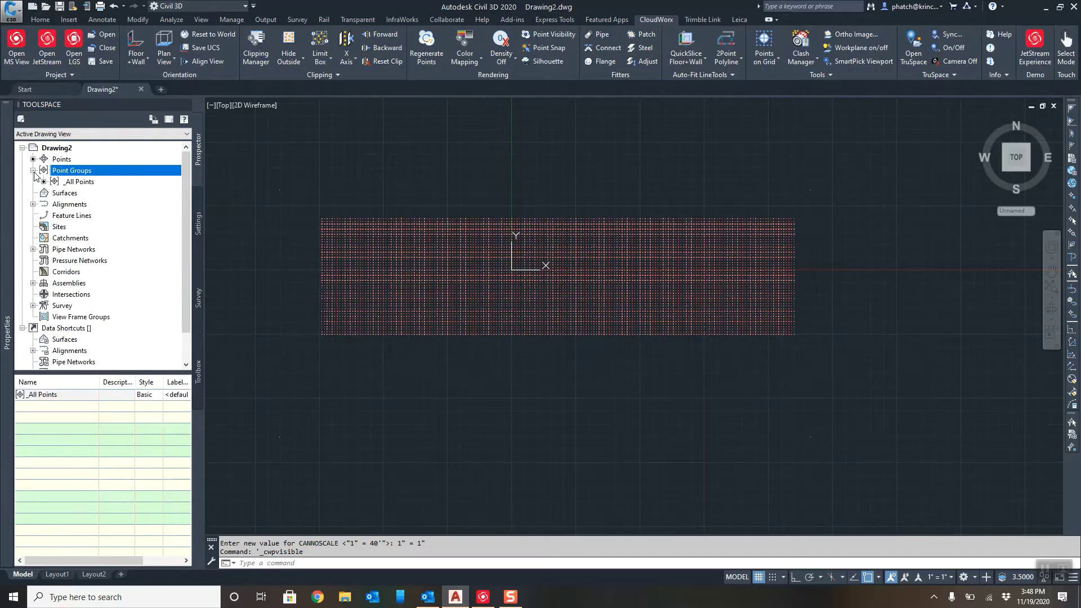
click(74, 182)
right_click(73, 182)
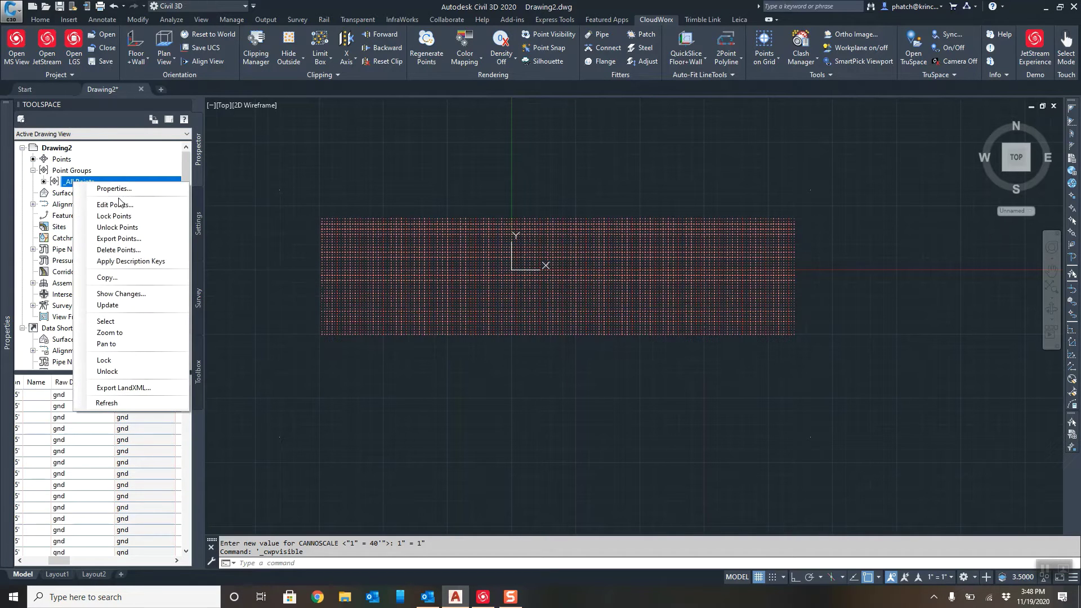
right_click(70, 171)
Create a 'Grid Surface' point group including points with raw description 'gnd'
click(102, 195)
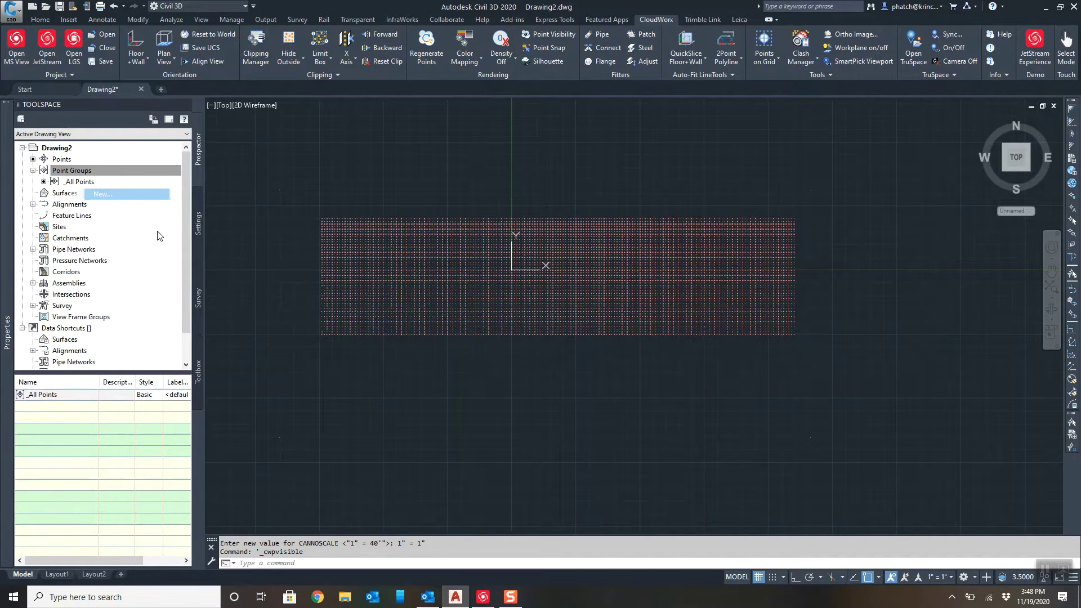
drag(472, 239, 392, 239)
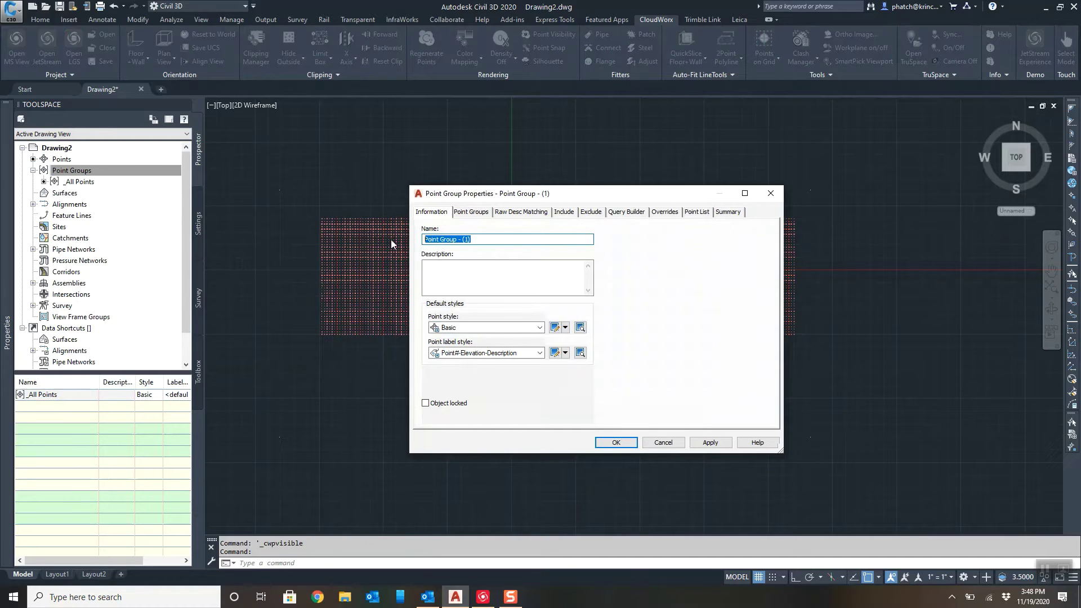
text(Grid Surface)
click(564, 213)
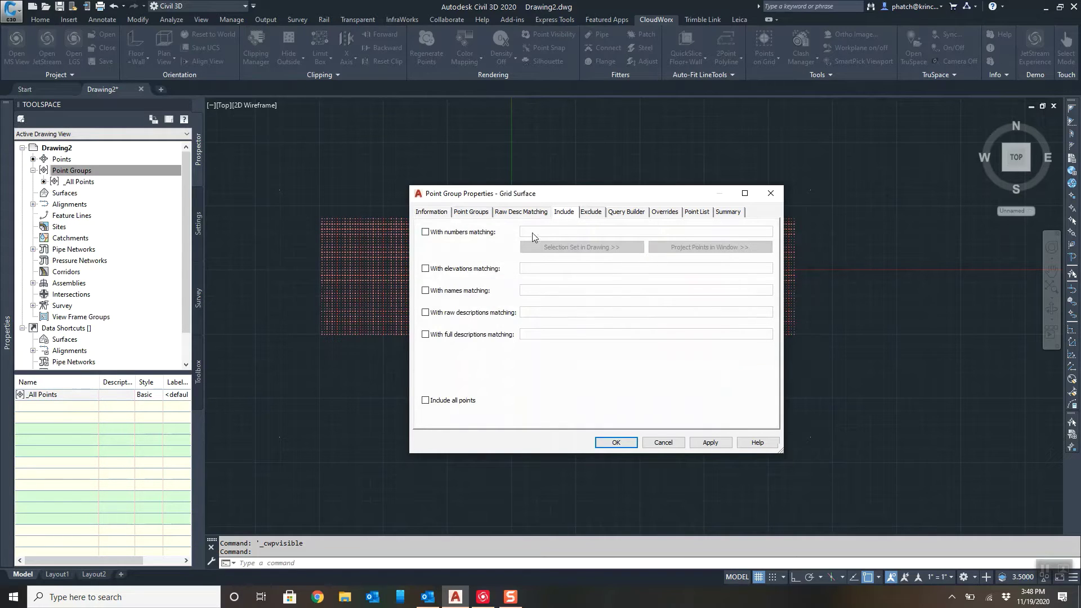
click(425, 312)
click(540, 312)
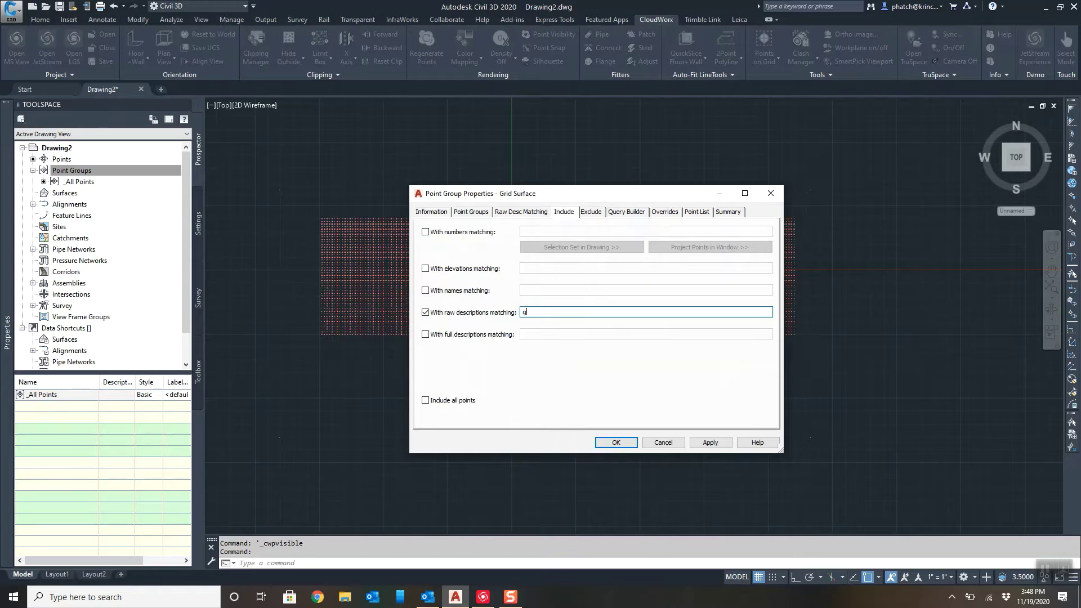
click(724, 442)
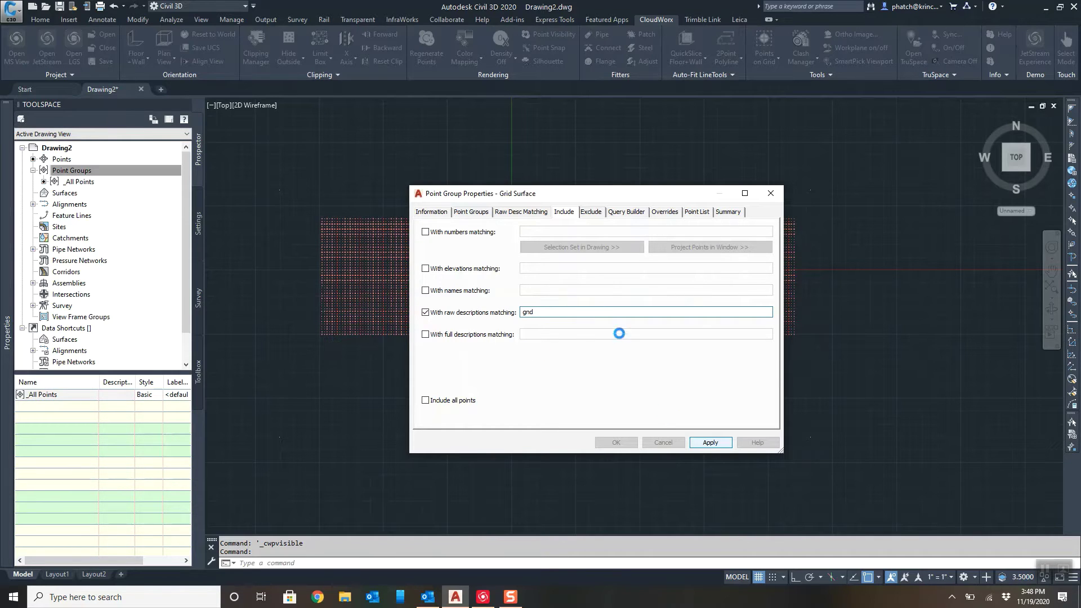
click(627, 444)
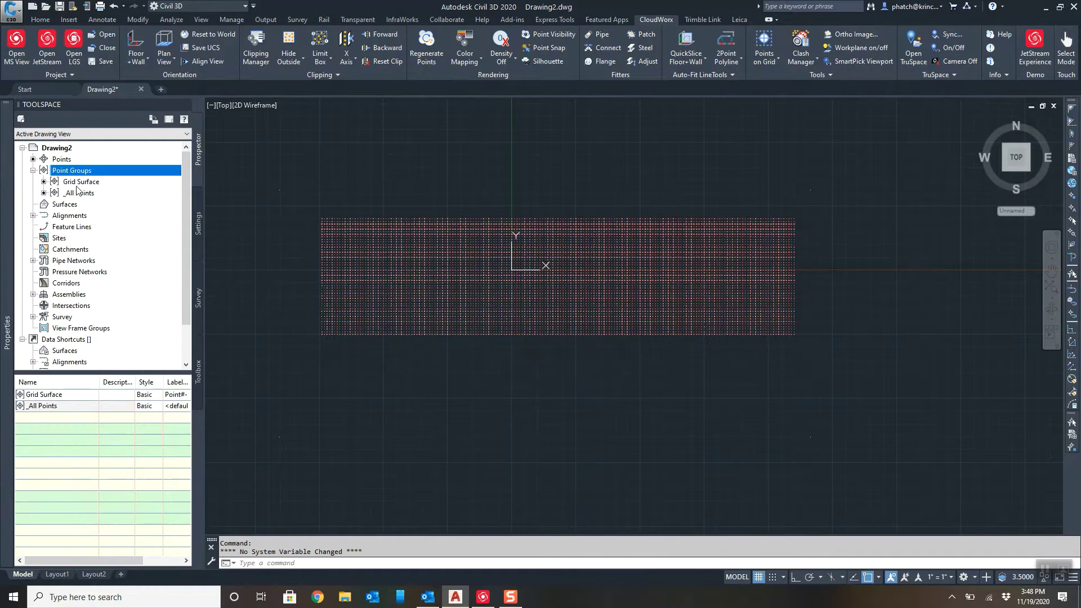
Preview the Grid Surface group's points with their number, easting, northing and elevation columns
click(82, 182)
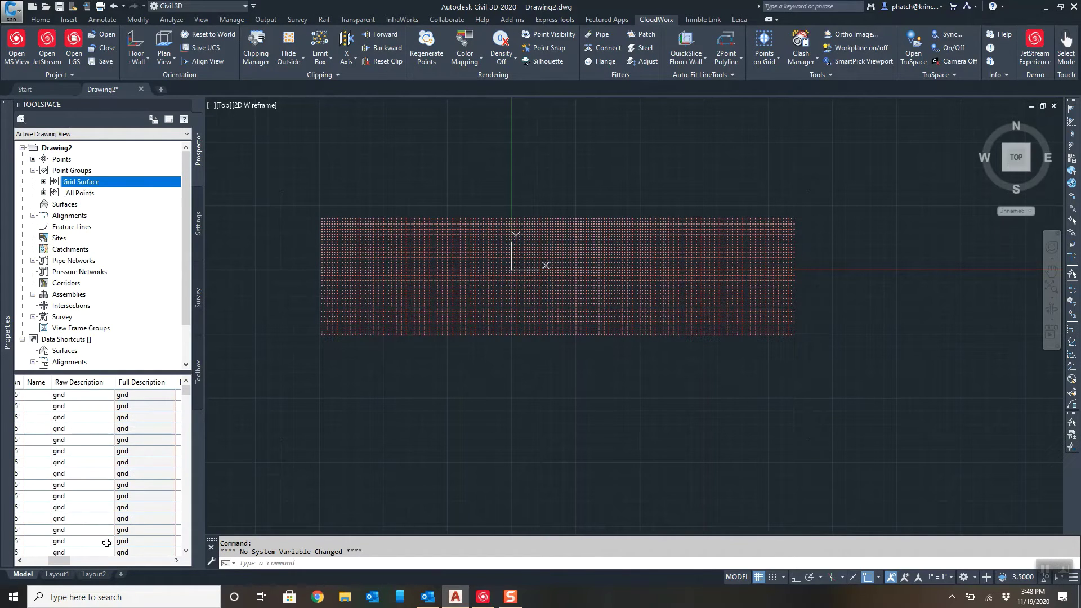
mouse_move(54, 565)
mouse_down()
mouse_move(27, 565)
mouse_move(40, 565)
mouse_up()
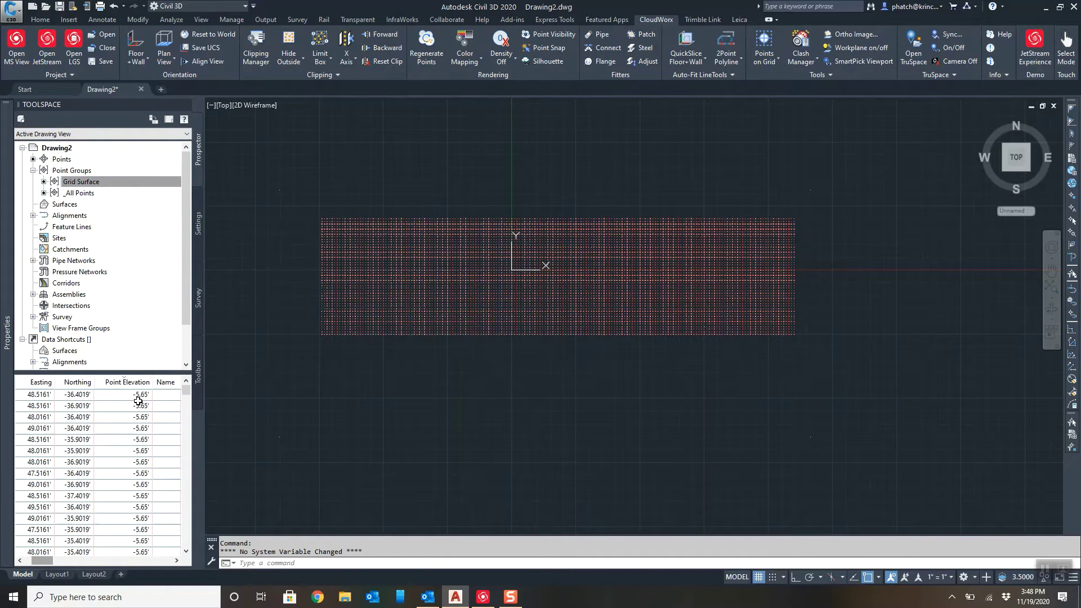
mouse_move(134, 393)
mouse_down()
mouse_move(135, 486)
mouse_move(45, 565)
mouse_up()
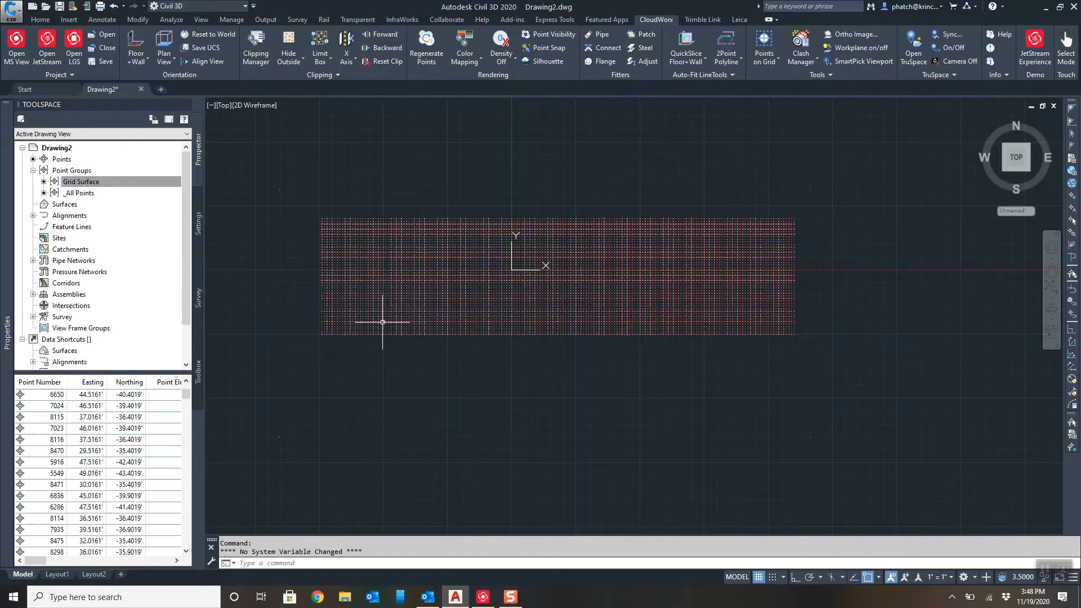
mouse_move(382, 322)
Create a new TIN surface, Surface1, accepting the default settings
click(68, 180)
right_click(64, 204)
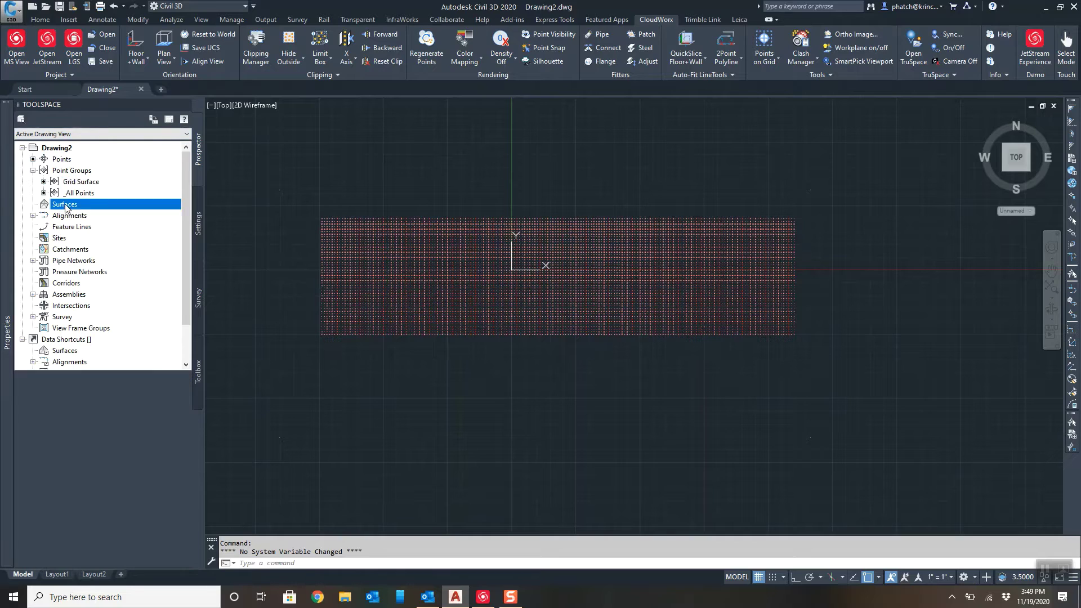
click(108, 210)
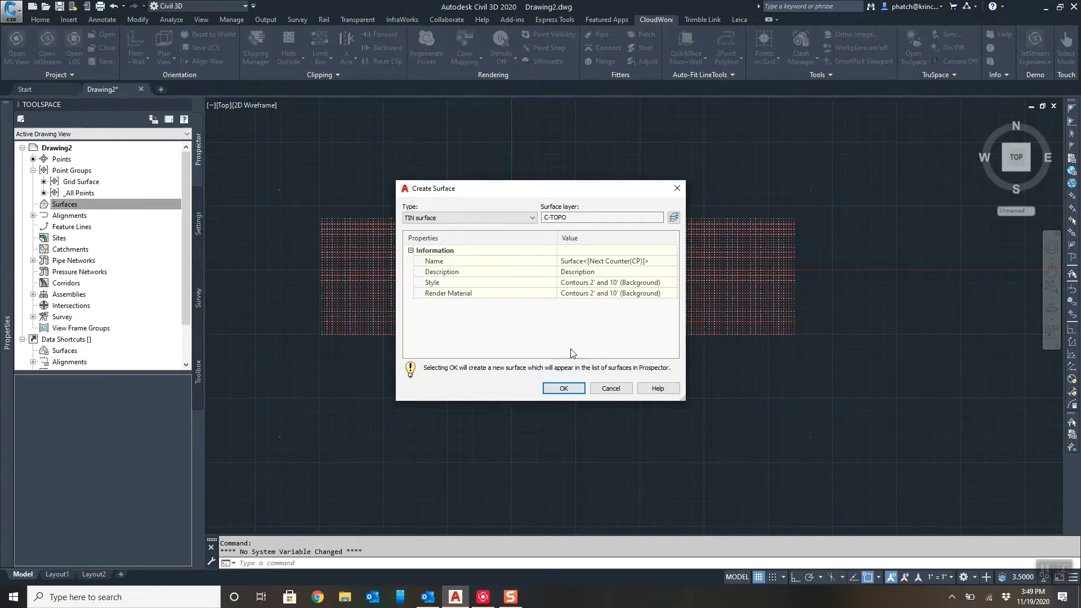
click(566, 389)
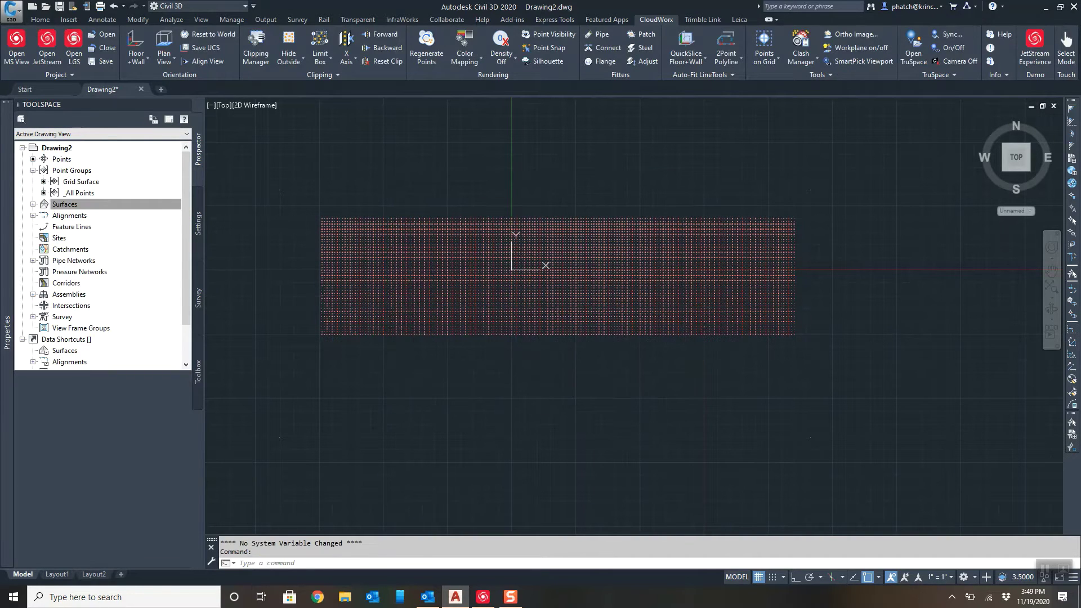
Add the Grid Surface point group to Surface1's definition
click(65, 204)
click(34, 204)
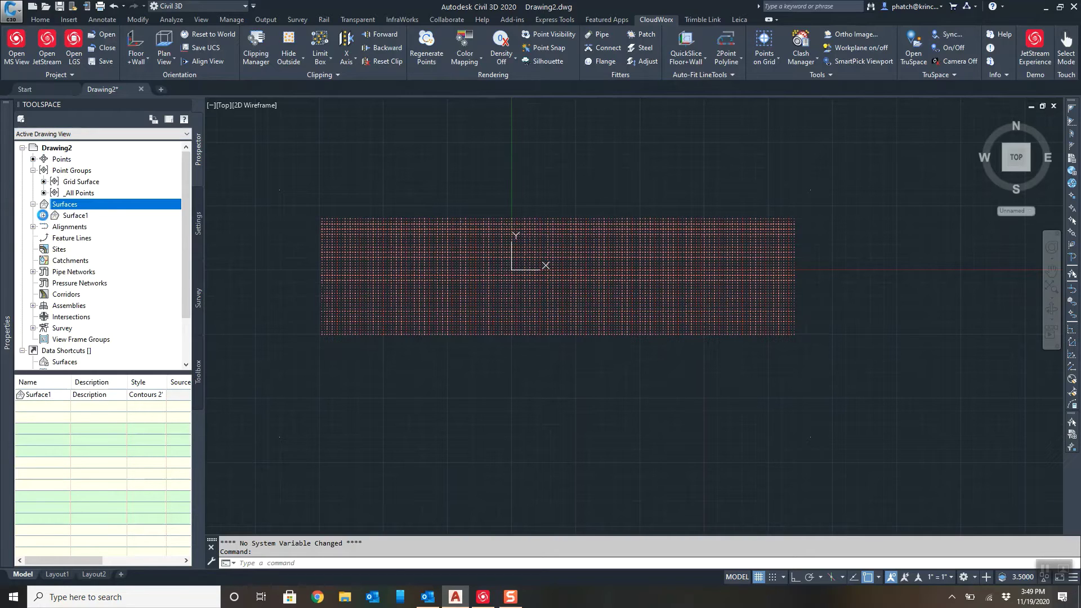
click(44, 215)
click(54, 249)
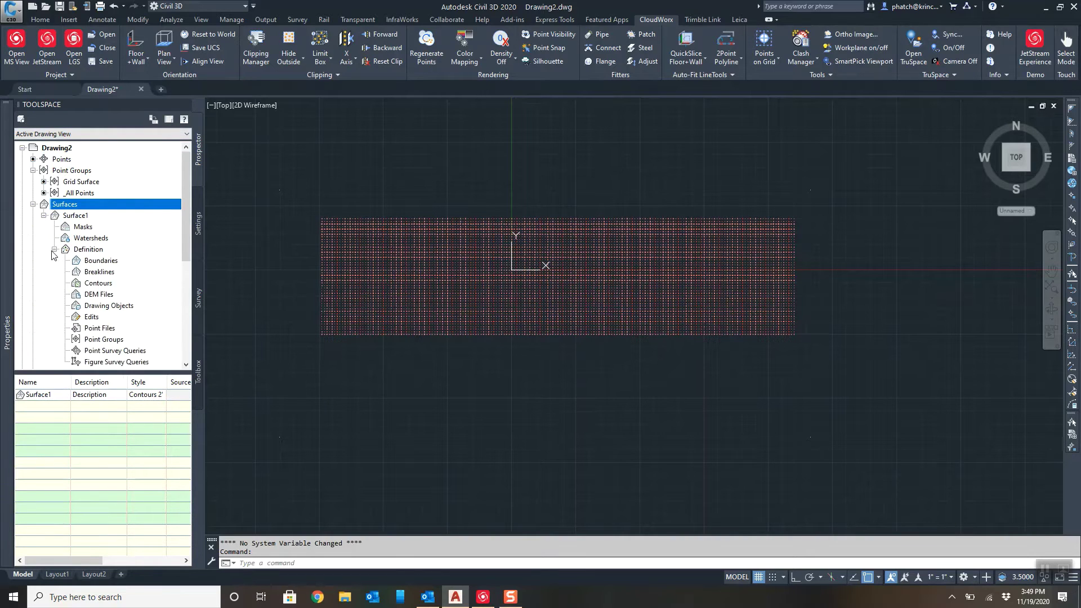
scroll(90, 237, down, 3)
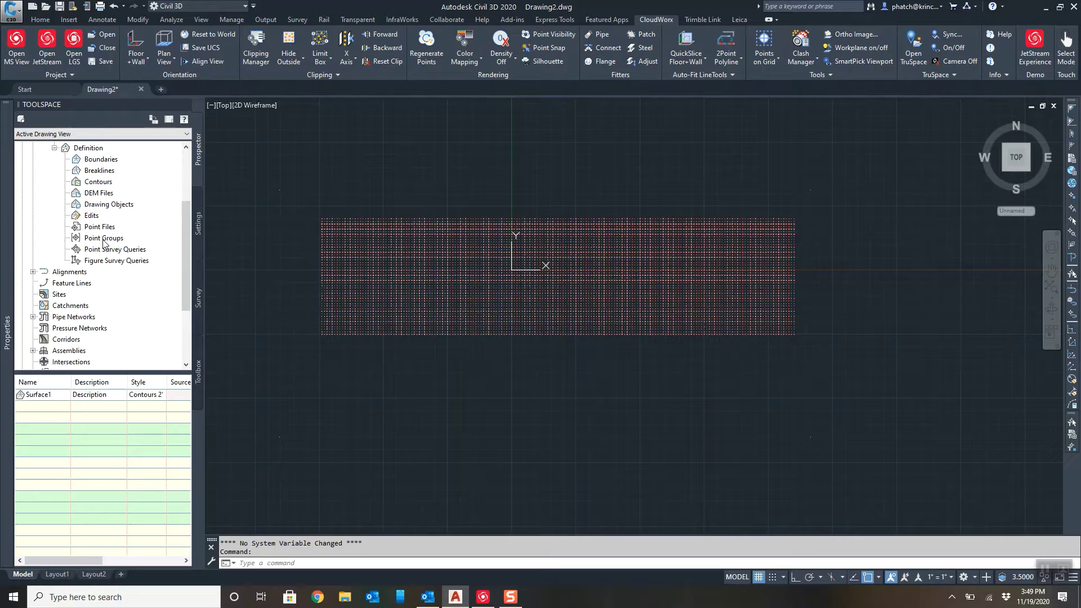
click(104, 238)
right_click(104, 238)
click(129, 248)
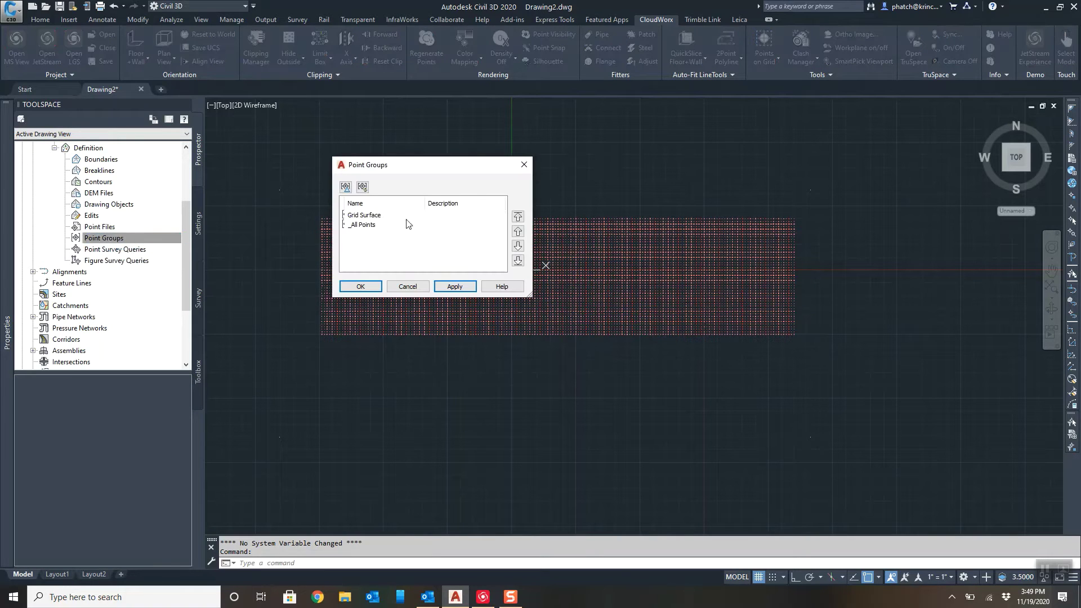
click(365, 217)
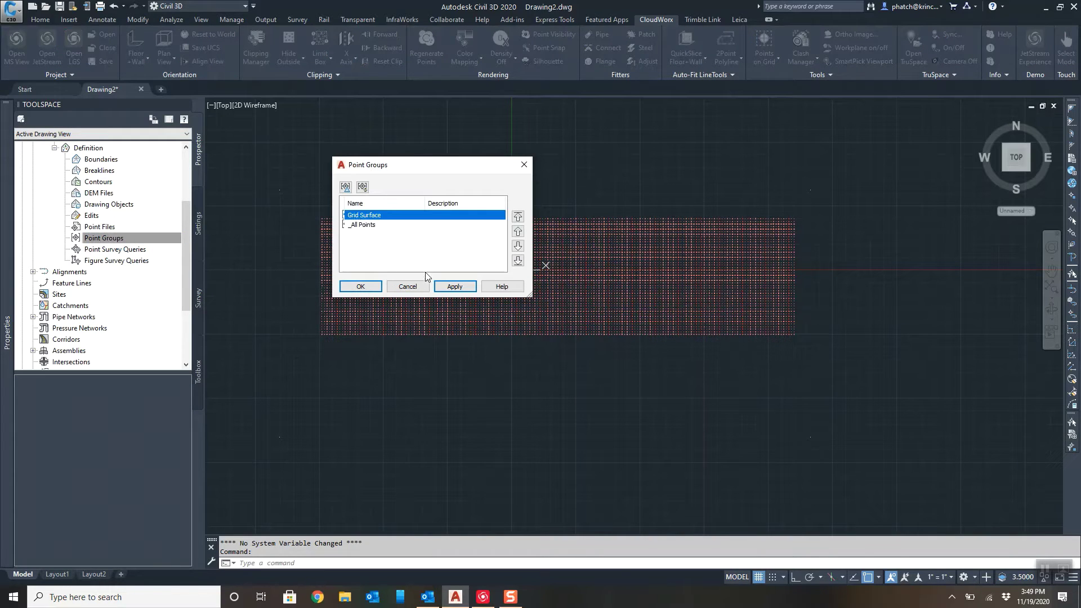
click(456, 287)
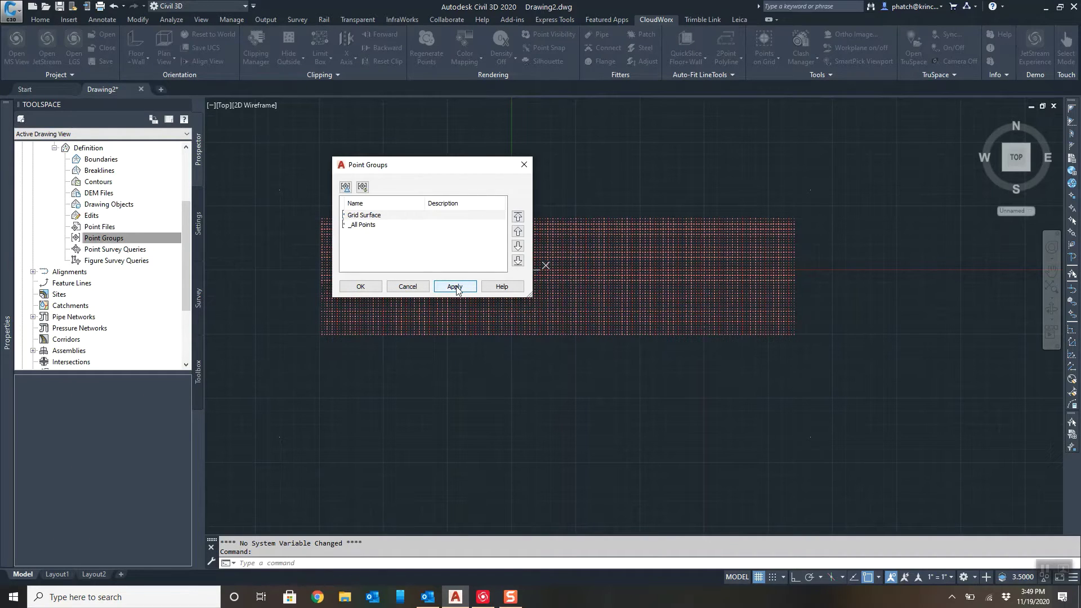
click(361, 288)
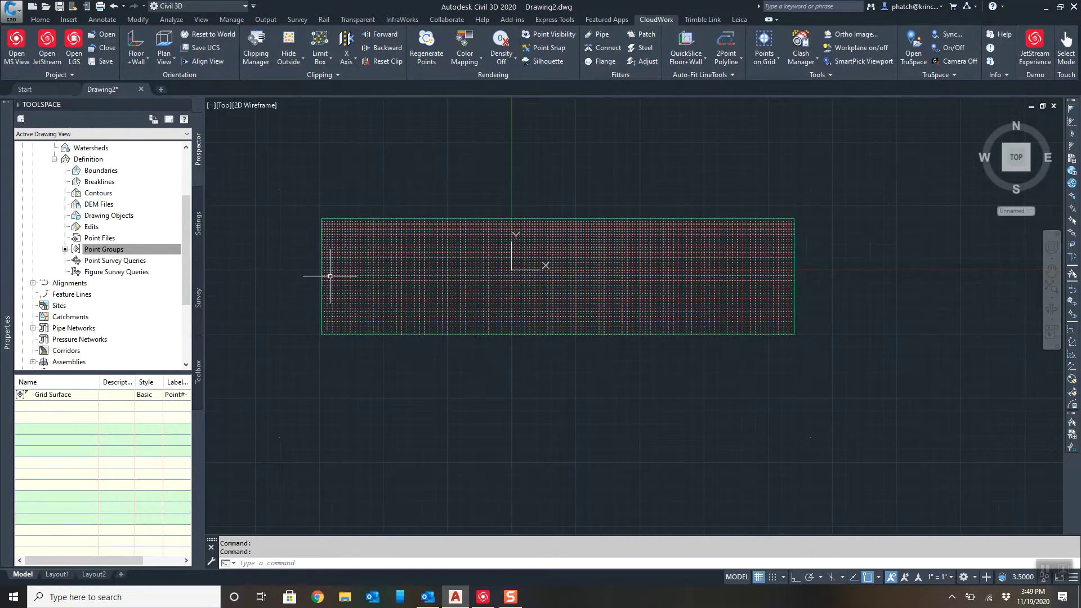
Rename Surface1 to 'Grid Surface' and give it the Contours and Triangles style
scroll(330, 276, up, 8)
scroll(334, 261, down, 5)
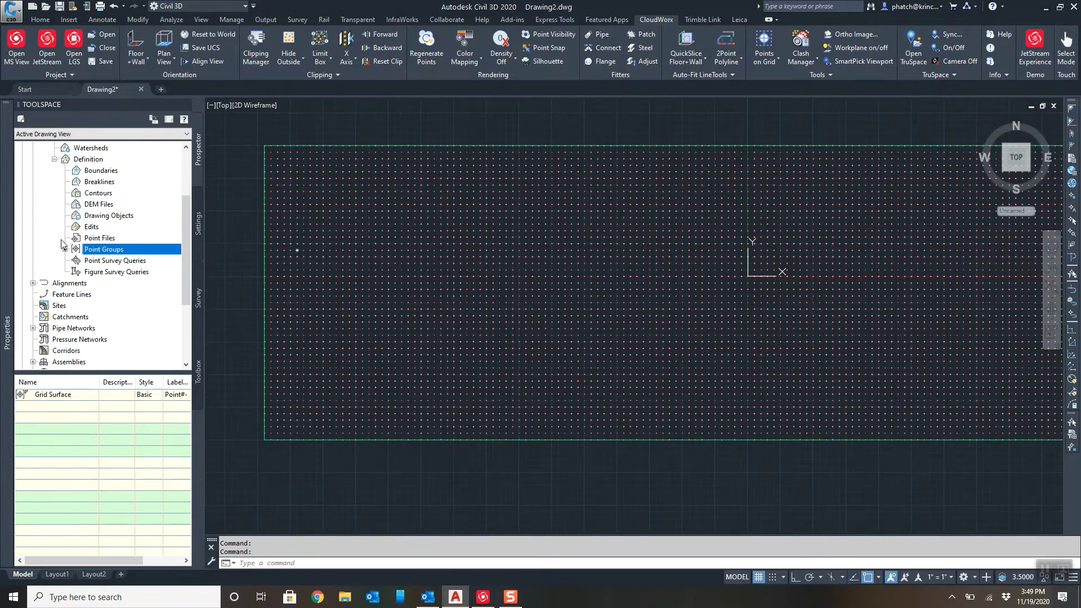
scroll(79, 232, up, 3)
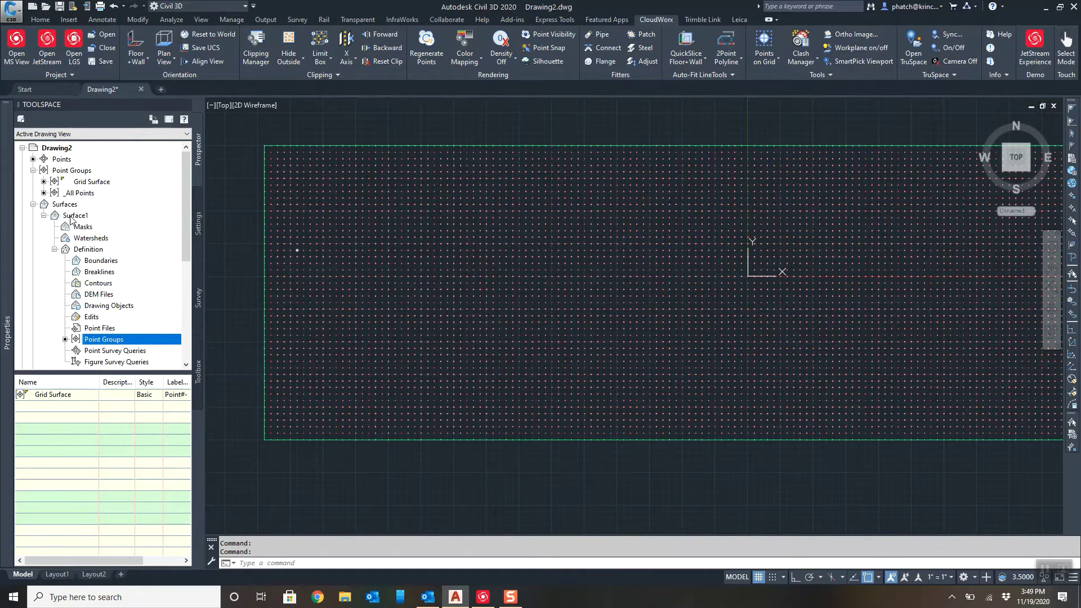
right_click(70, 220)
click(172, 222)
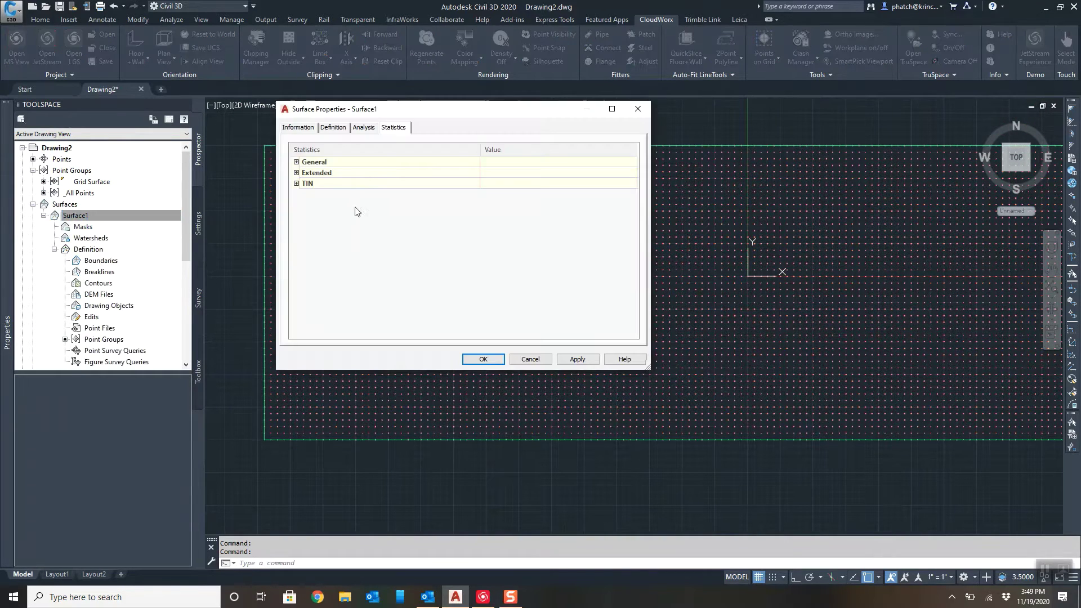
click(313, 127)
double_click(335, 154)
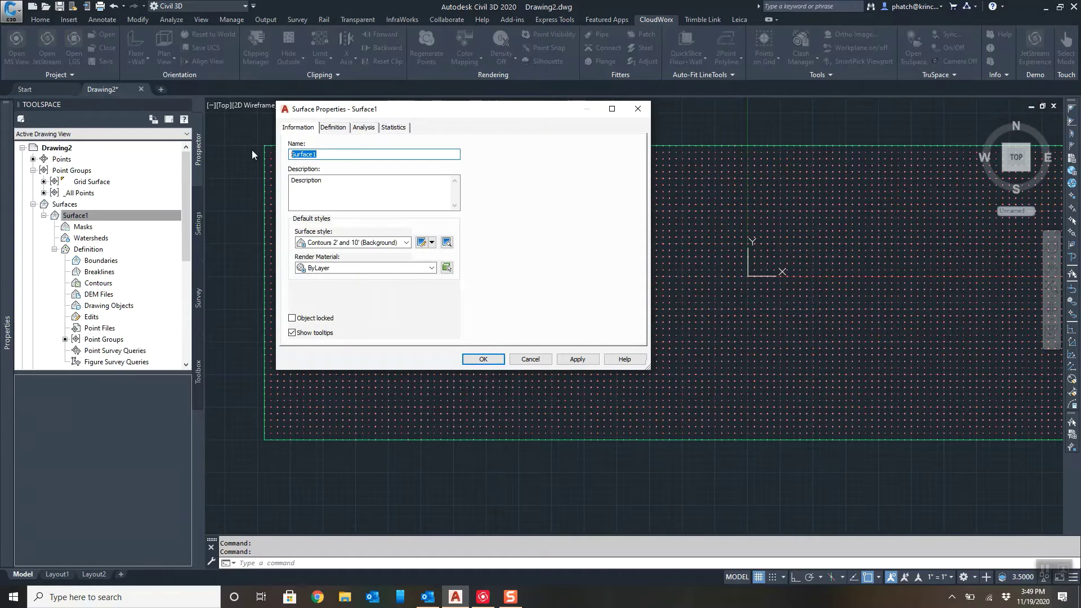
text(Grid)
click(395, 243)
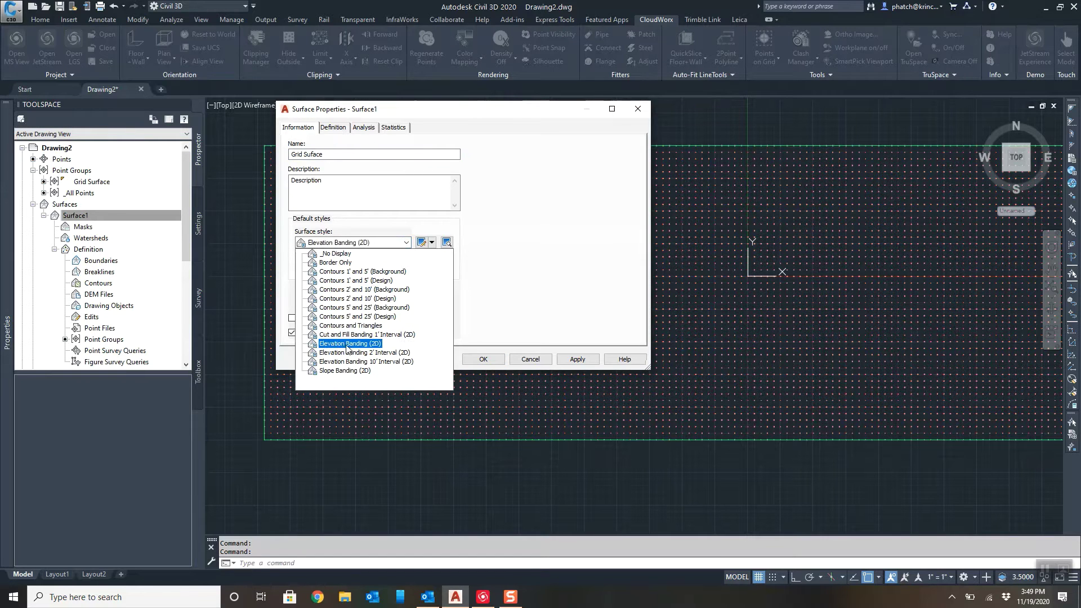
click(362, 326)
click(577, 360)
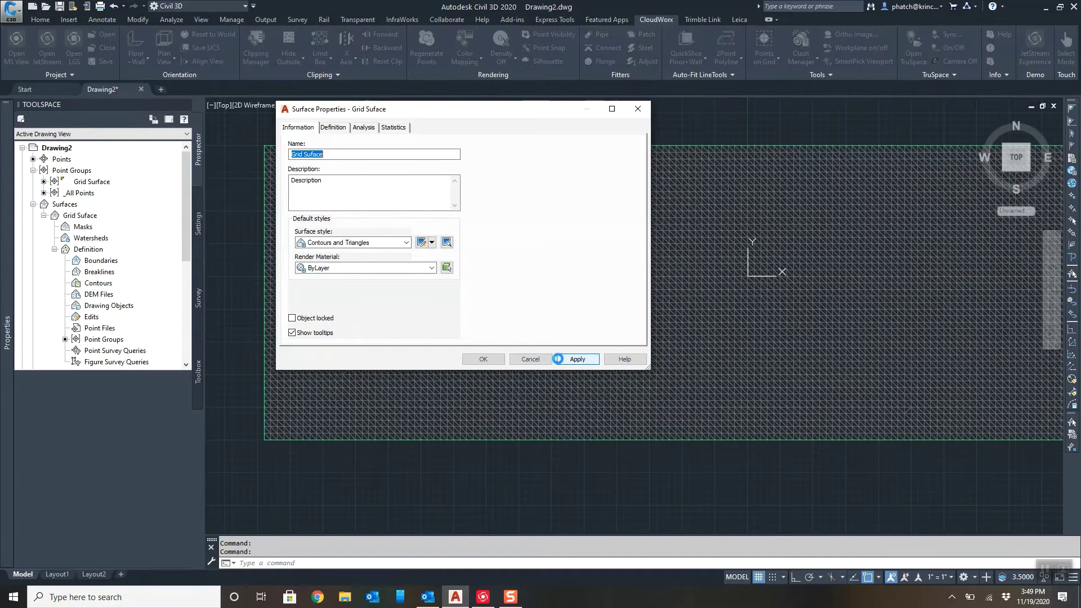
click(484, 360)
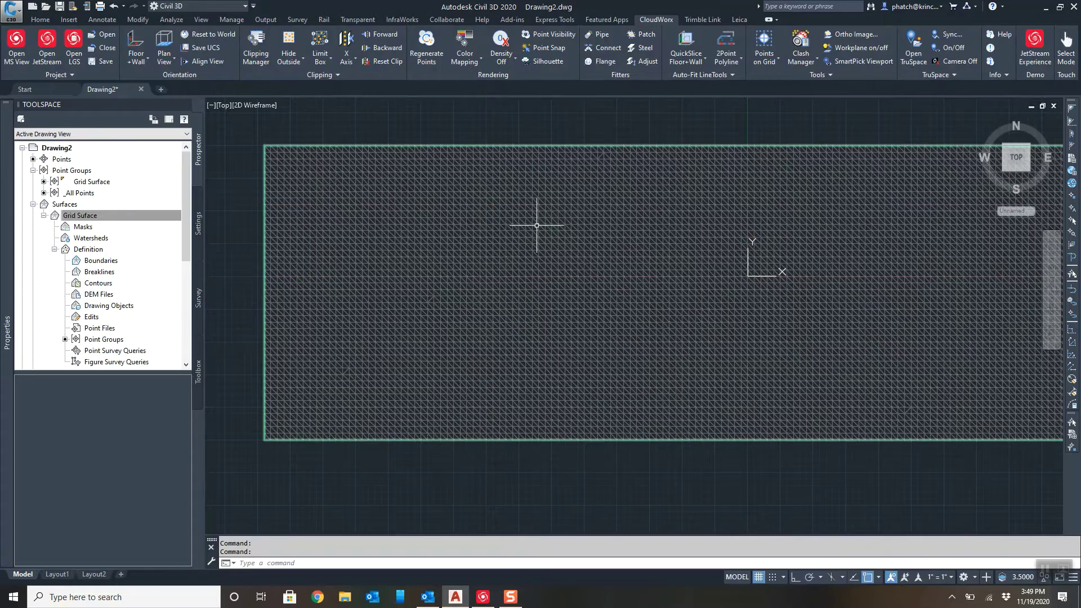
Zoom and recentre the view to check the triangulated mesh covering the fenced floor
scroll(332, 225, up, 5)
scroll(476, 223, up, 2)
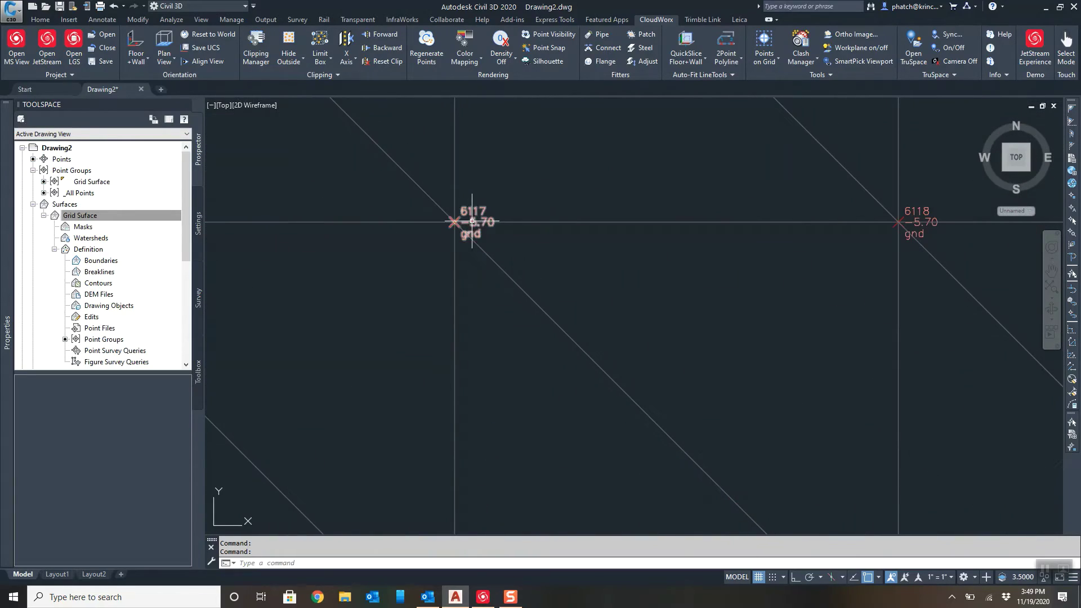
scroll(466, 249, down, 10)
scroll(635, 285, down, 5)
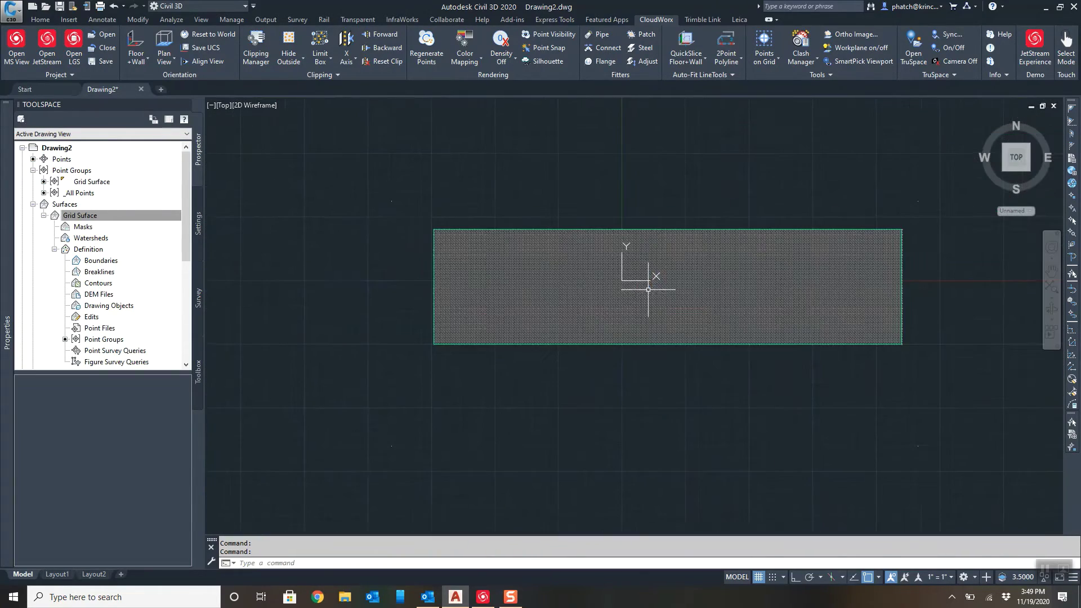
middle_drag(635, 285, 547, 312)
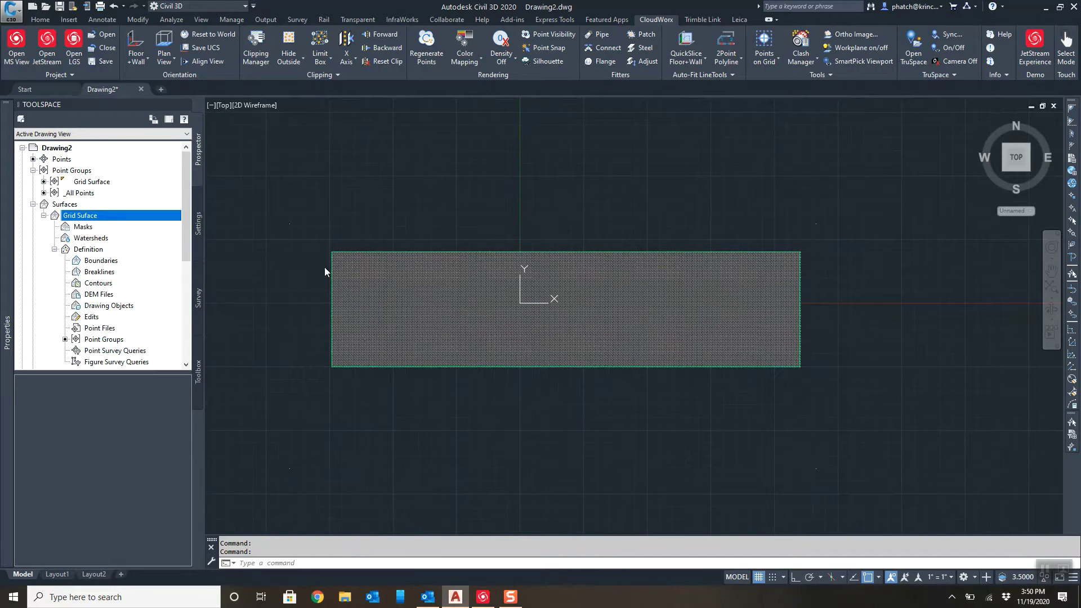
Review Grid Surface statistics: 8510 points, elevations -5.72' to -5.65', mean -5.69'
right_click(72, 217)
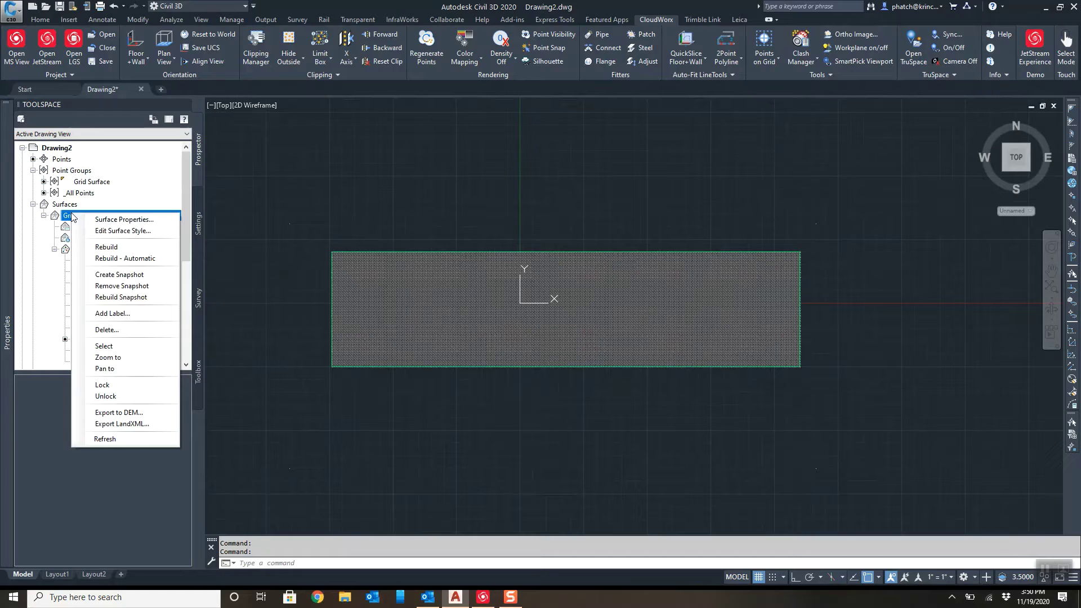
click(132, 223)
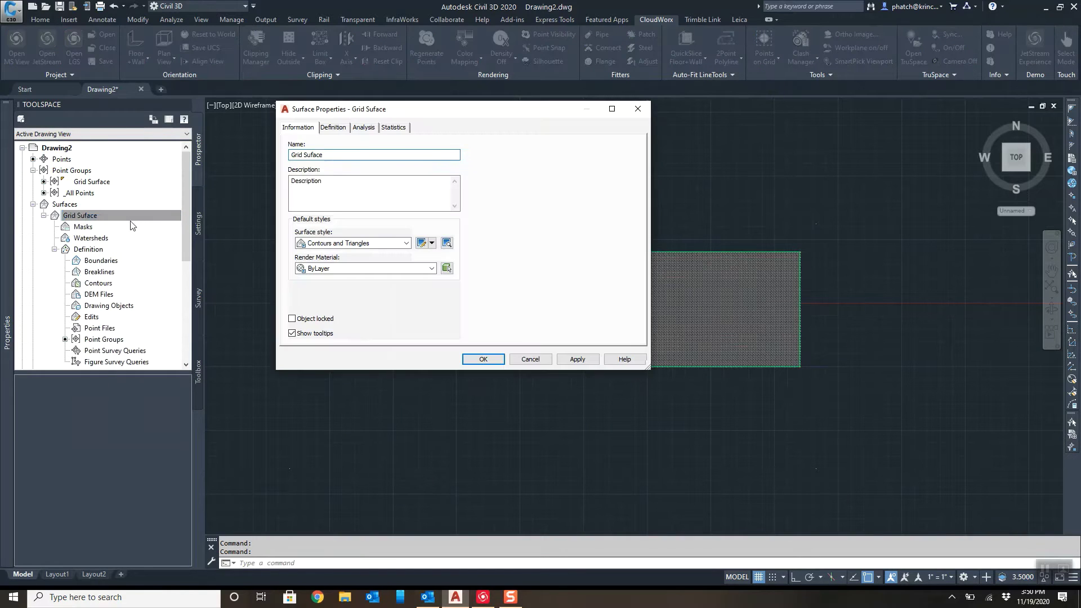
click(395, 128)
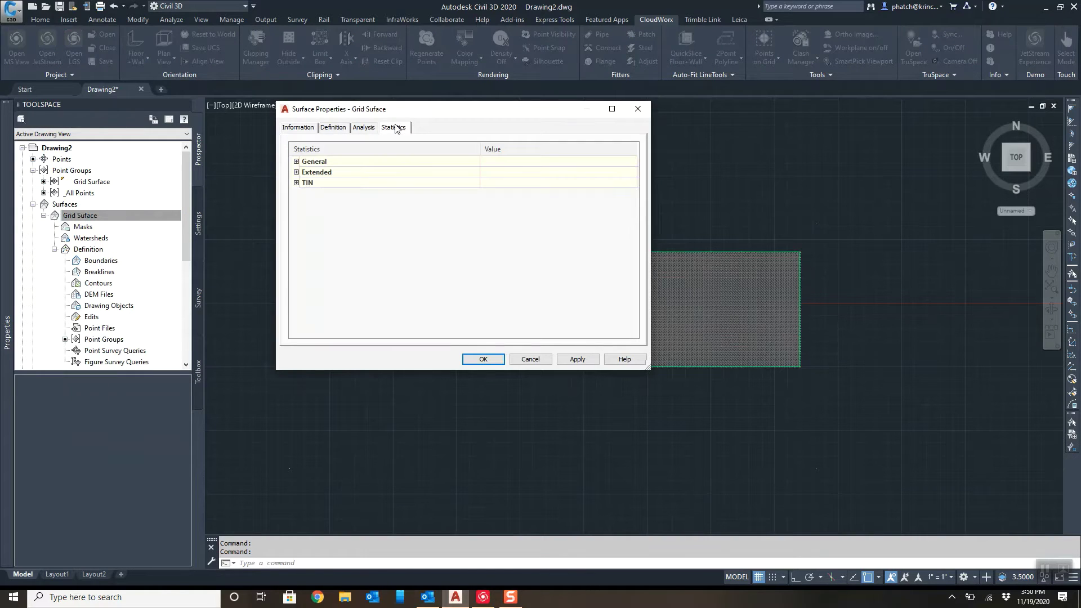
click(297, 162)
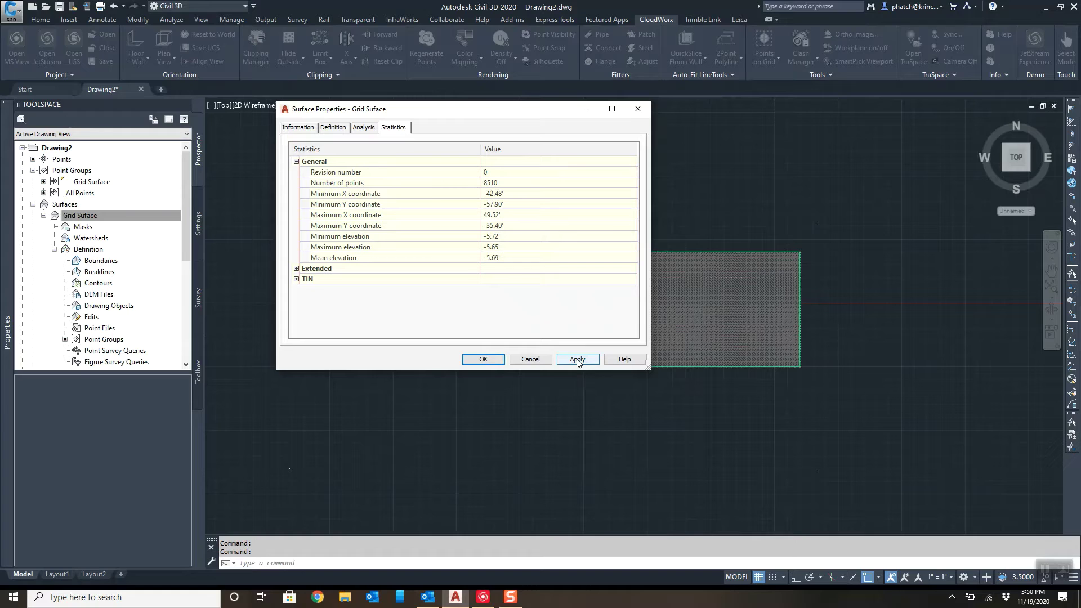
click(484, 360)
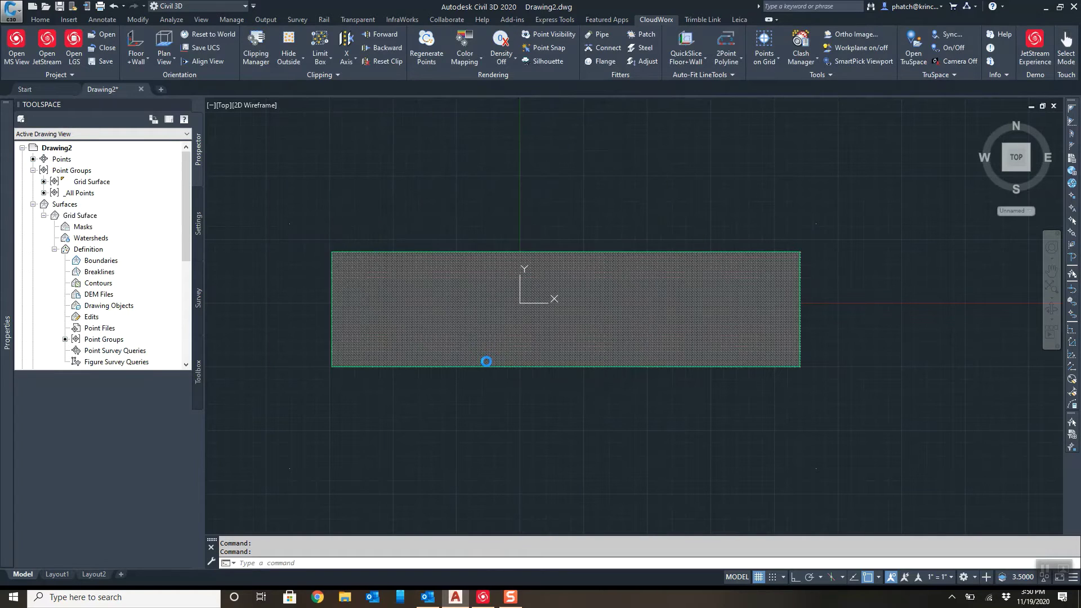
Raise the Grid Surface by 5.69 with the Raise/Lower Surface edit
click(403, 251)
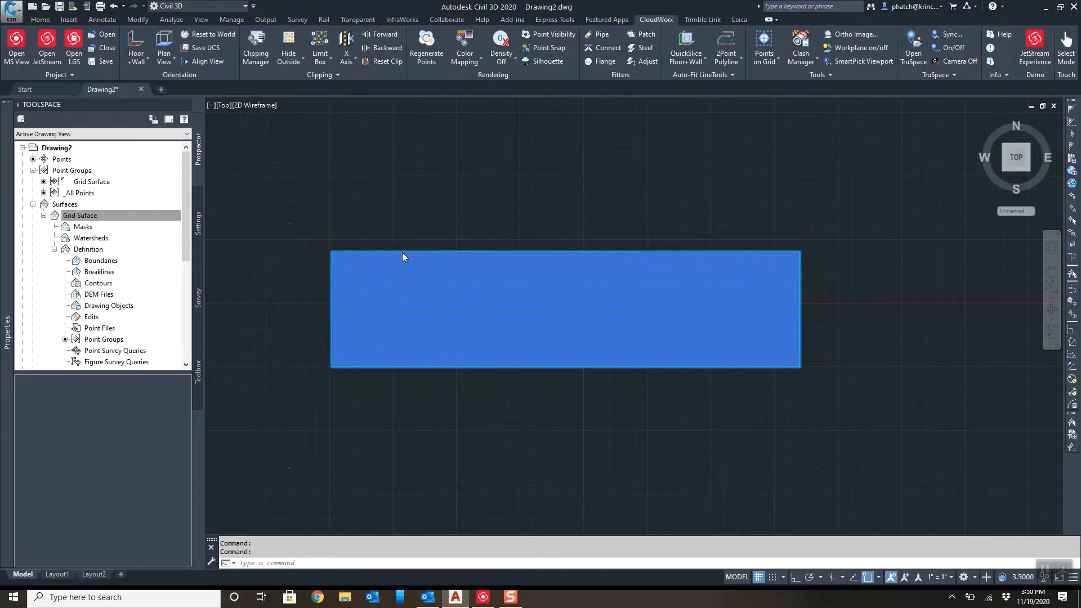
click(87, 211)
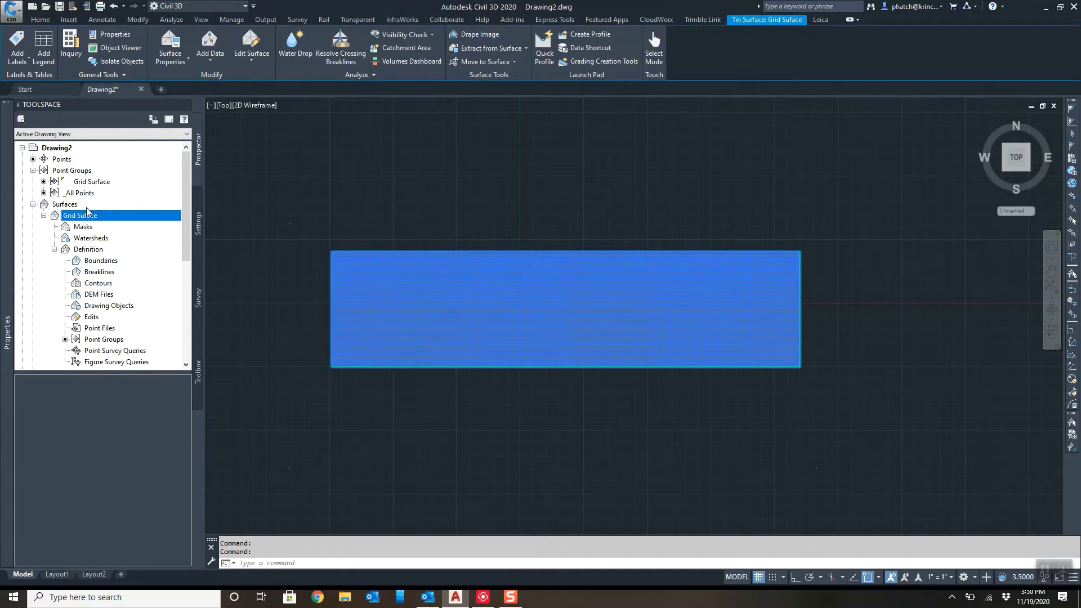
click(251, 57)
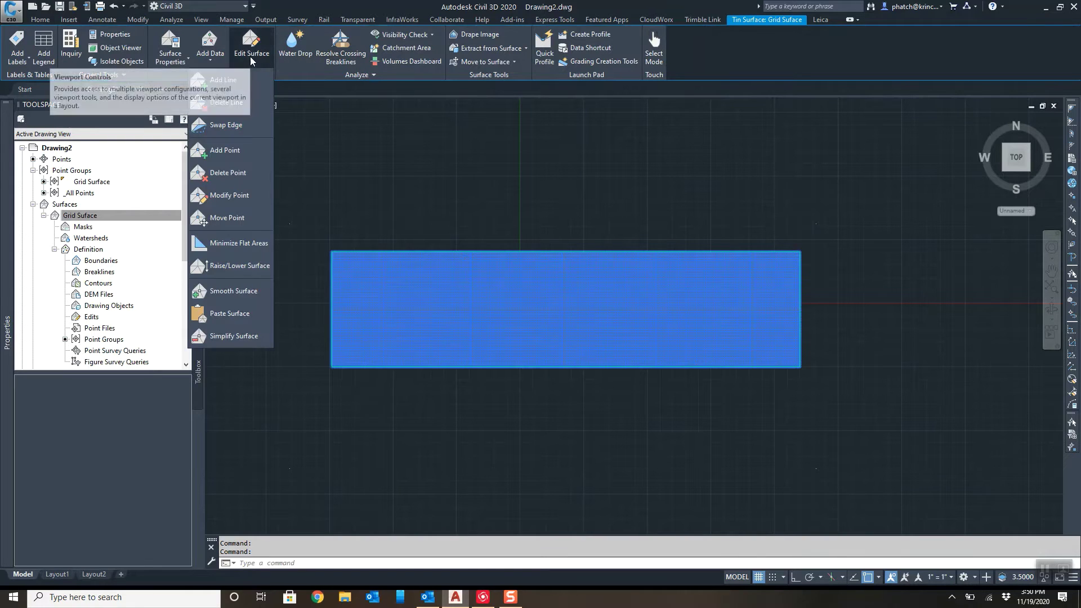
click(243, 266)
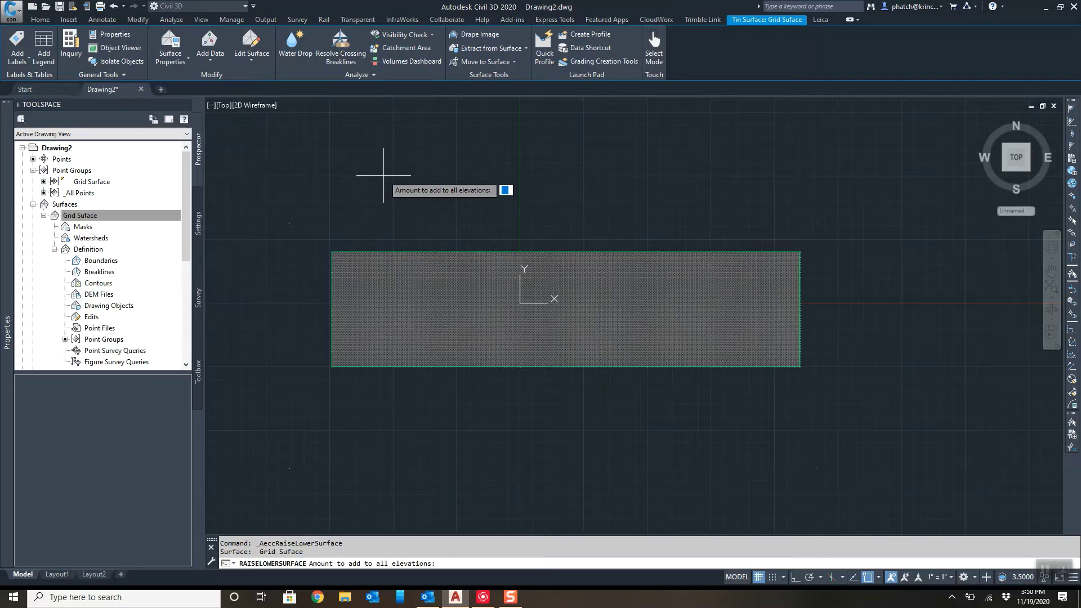
text(5.69)
key(Return)
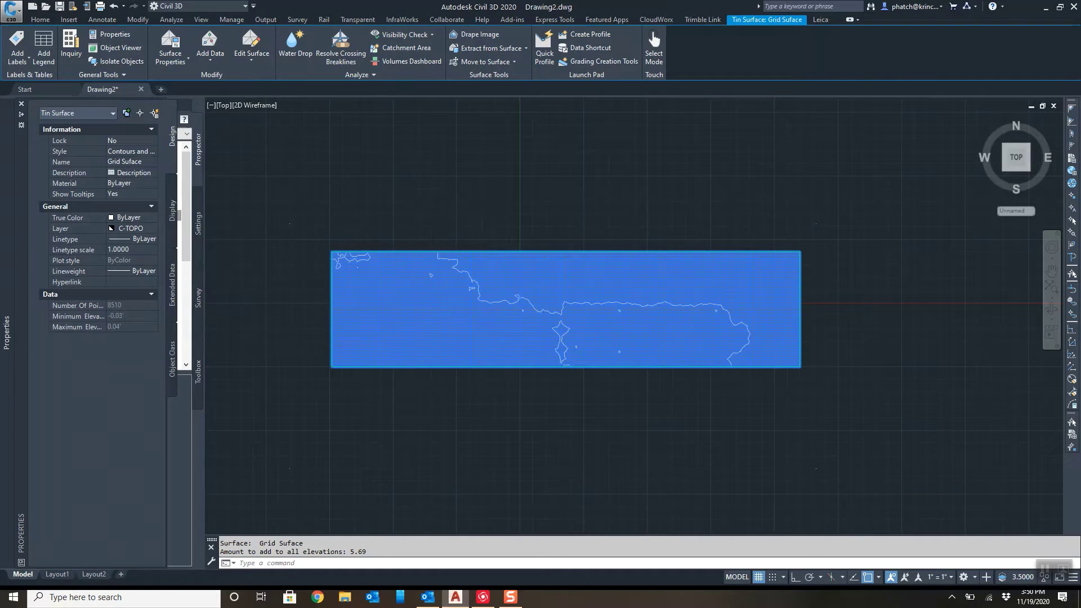
Confirm in the surface statistics that elevations now run from -0.03 to 0.04
right_click(94, 216)
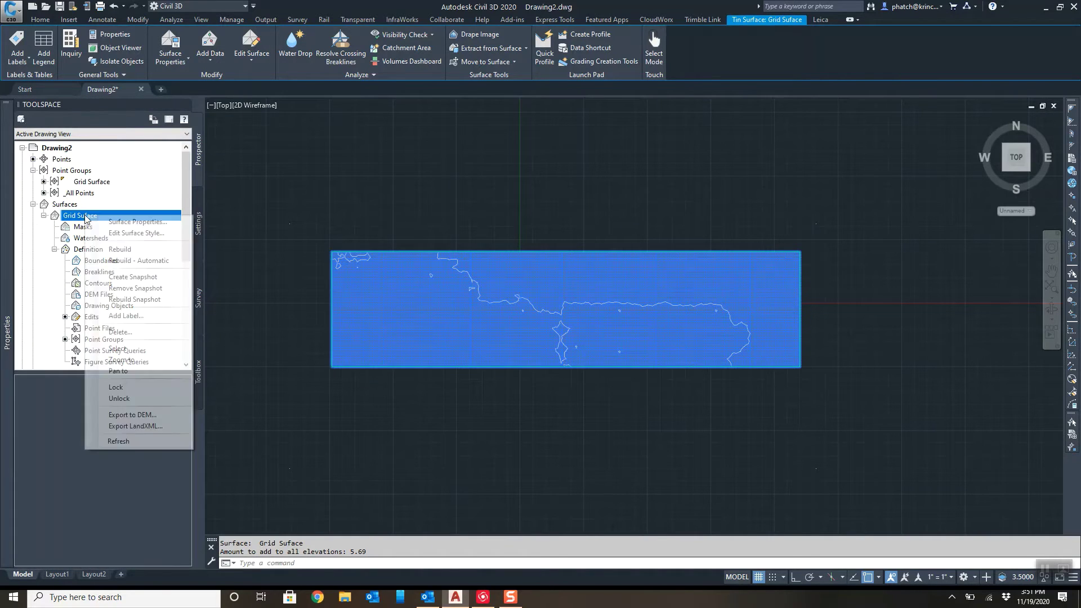
click(135, 221)
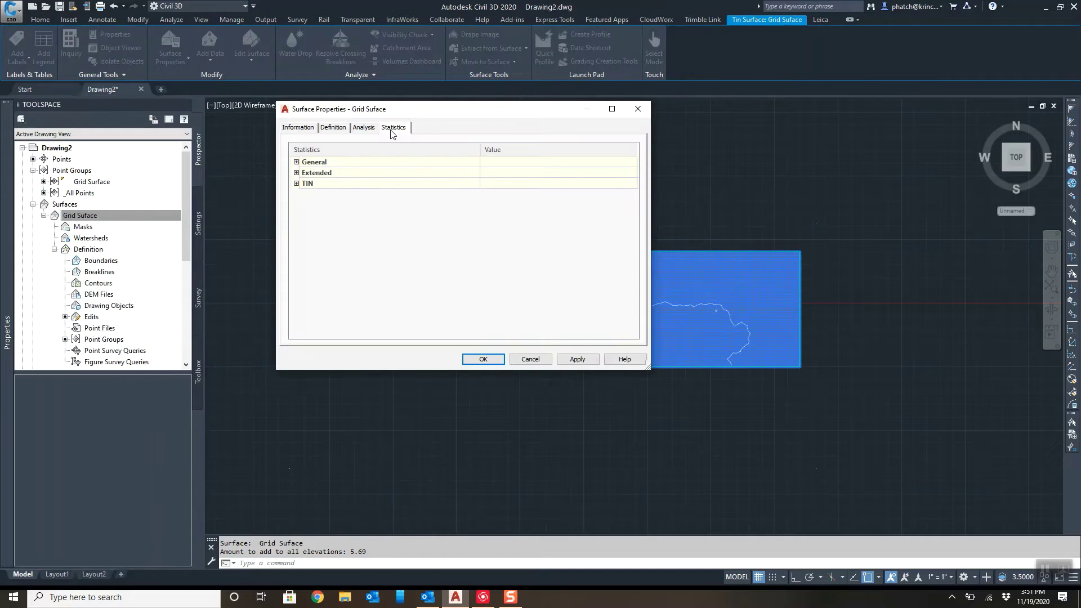
click(296, 162)
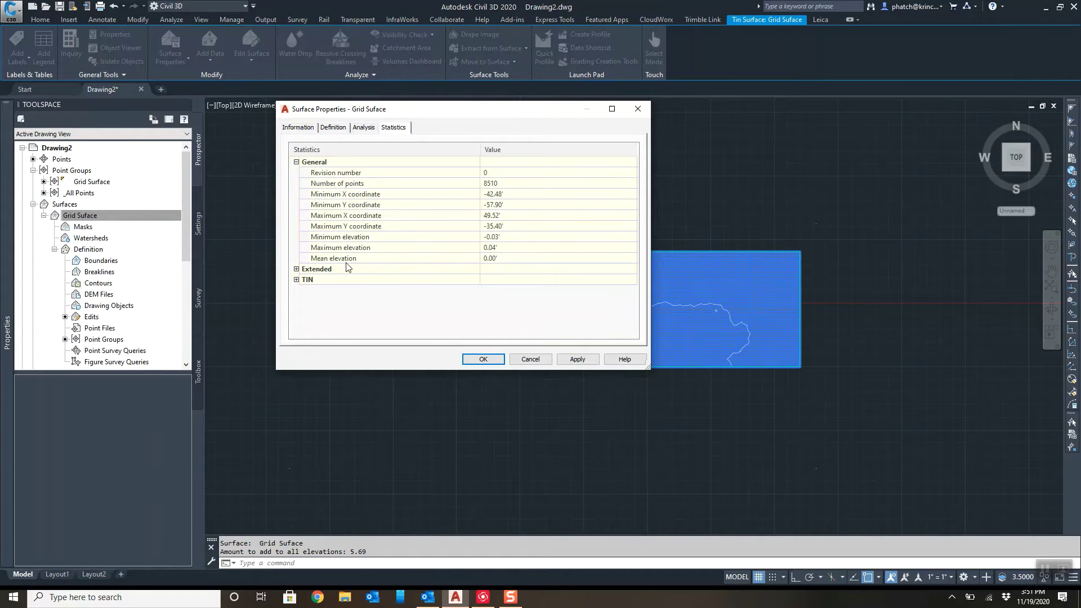
click(482, 360)
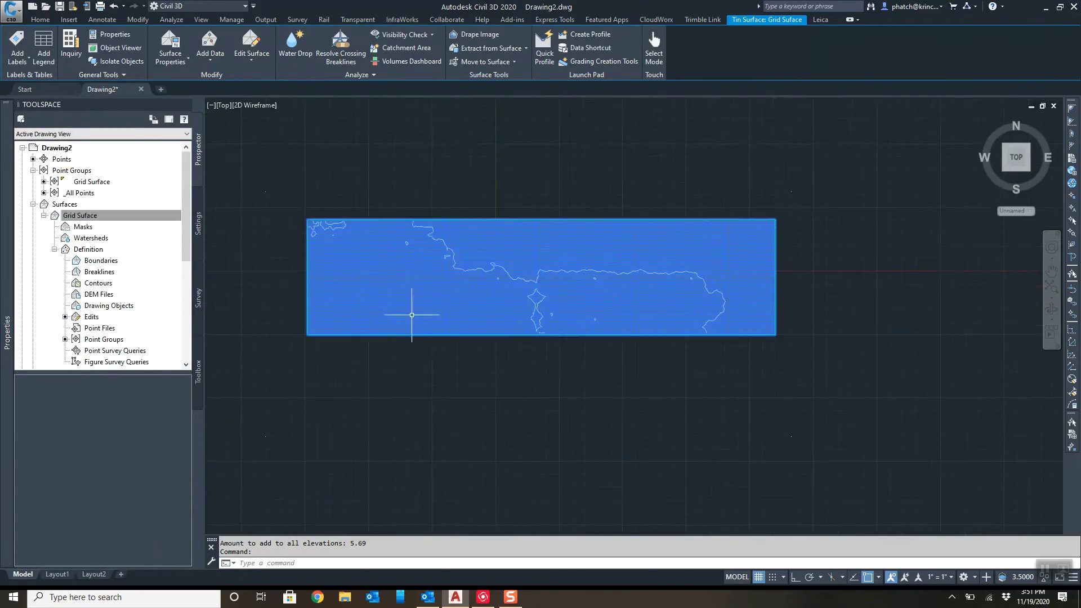
scroll(411, 313, up, 5)
scroll(527, 350, down, 5)
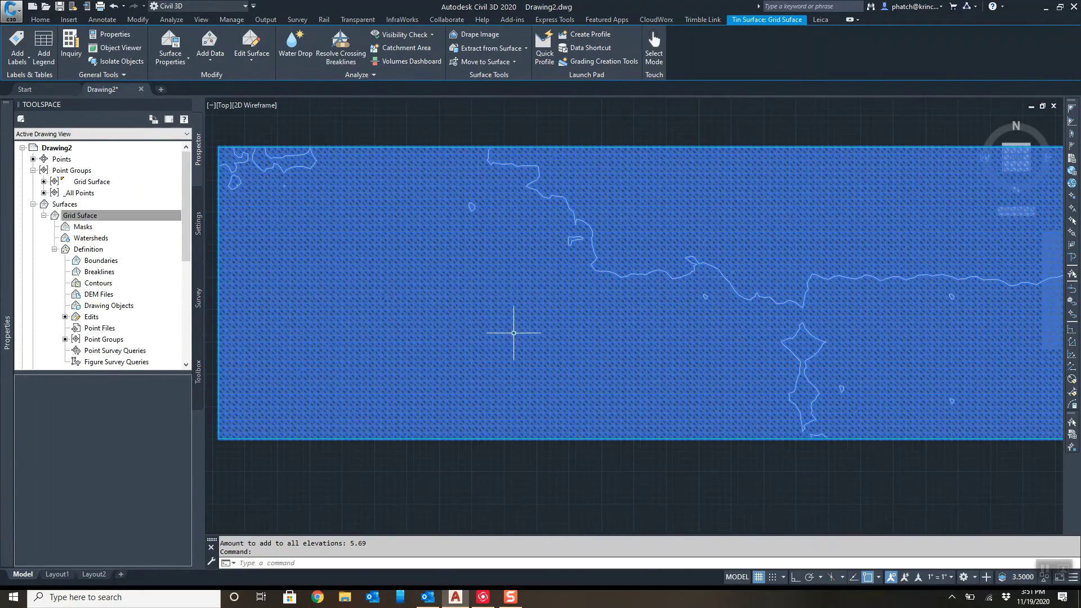
Set the Grid Surface style to _No Display so only the point grid shows
click(81, 217)
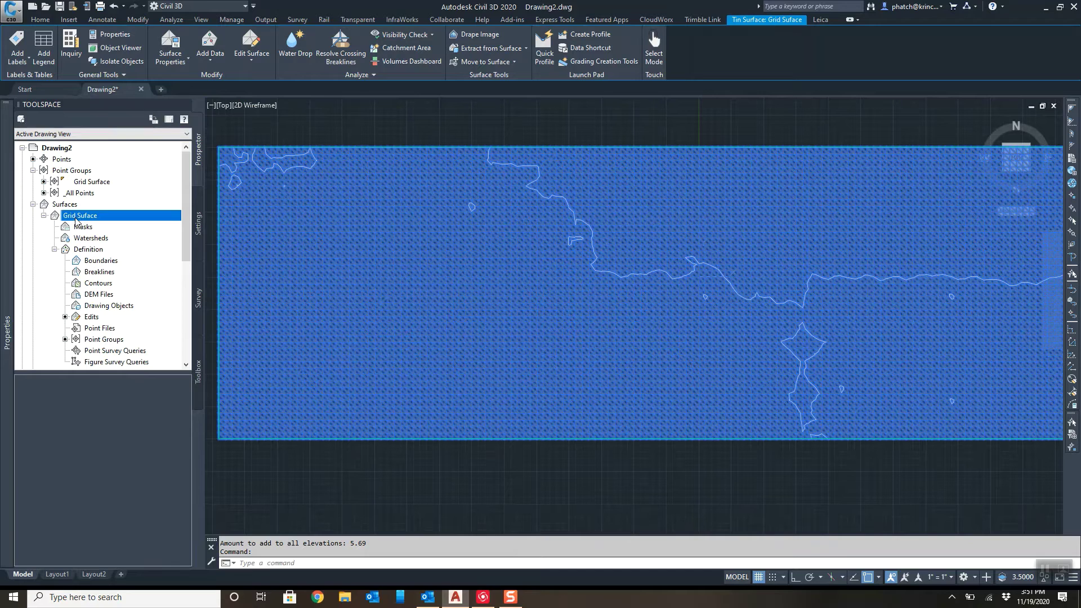
scroll(78, 219, down, 1)
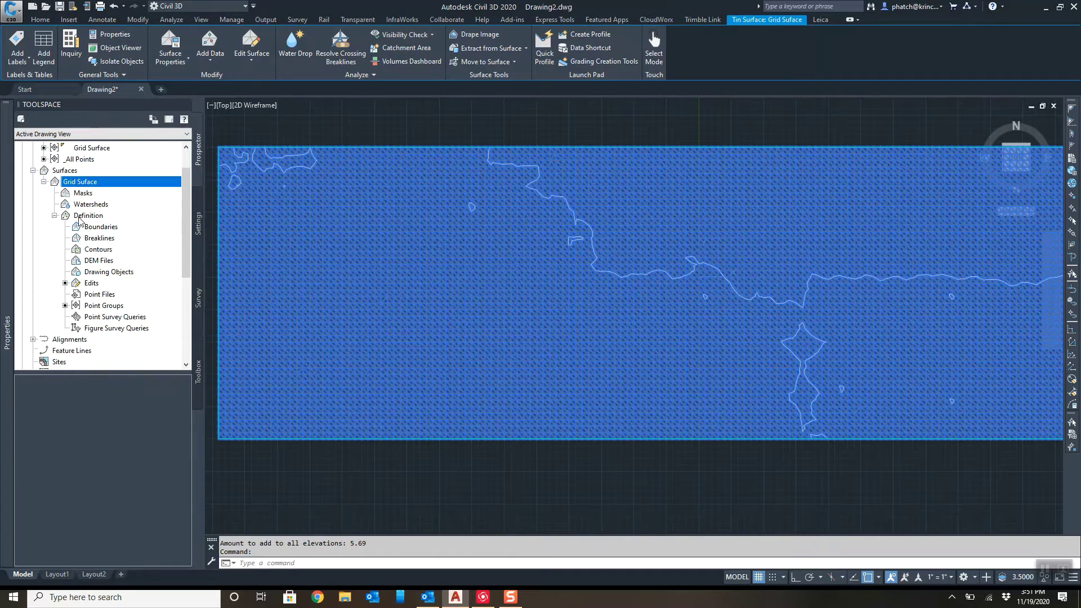
right_click(79, 186)
click(121, 190)
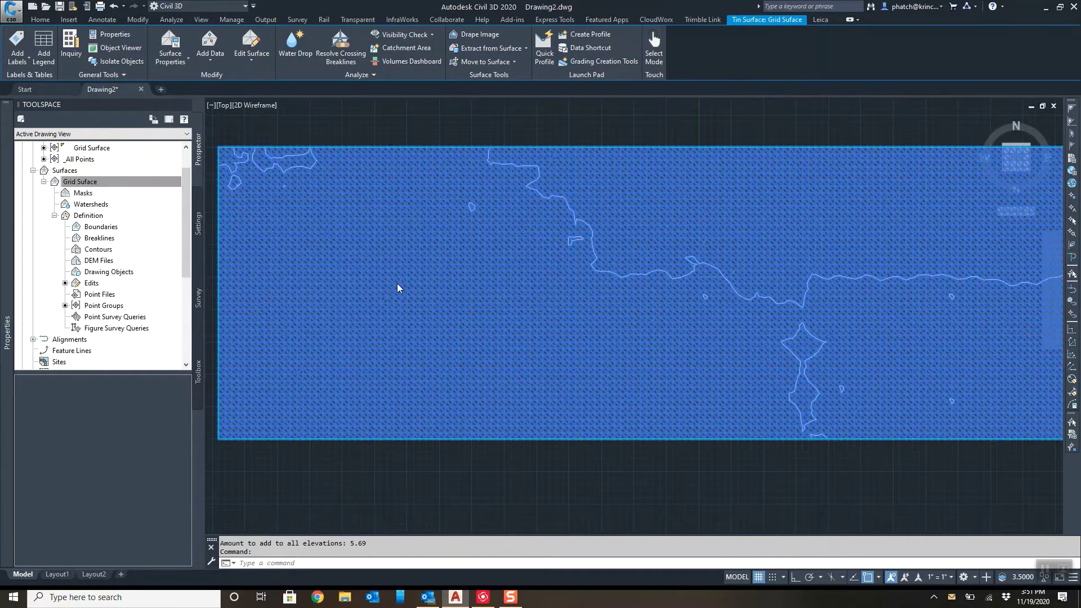
click(298, 127)
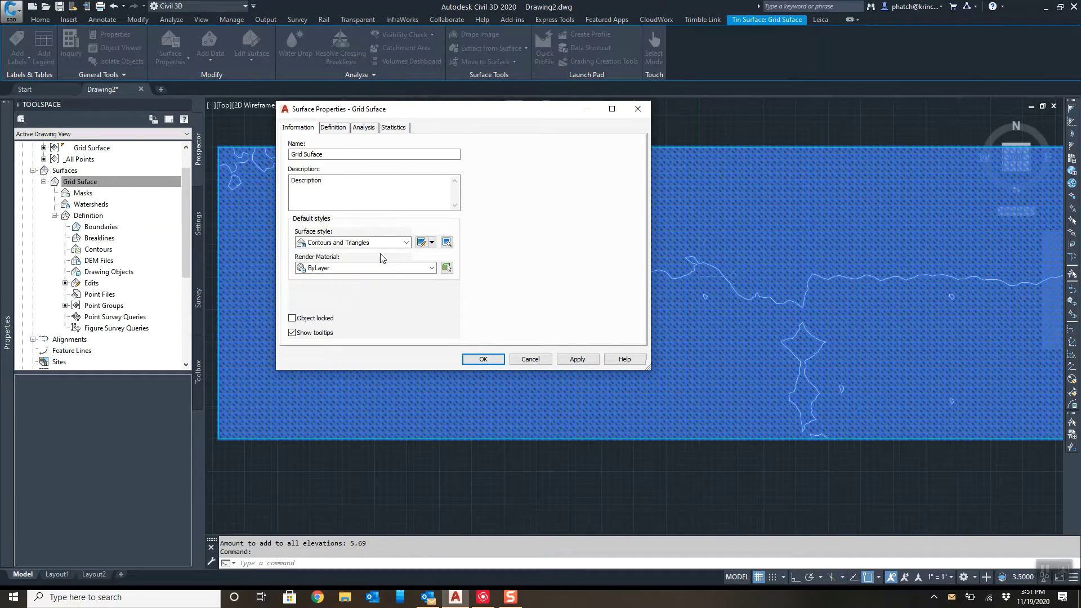
click(394, 243)
click(335, 254)
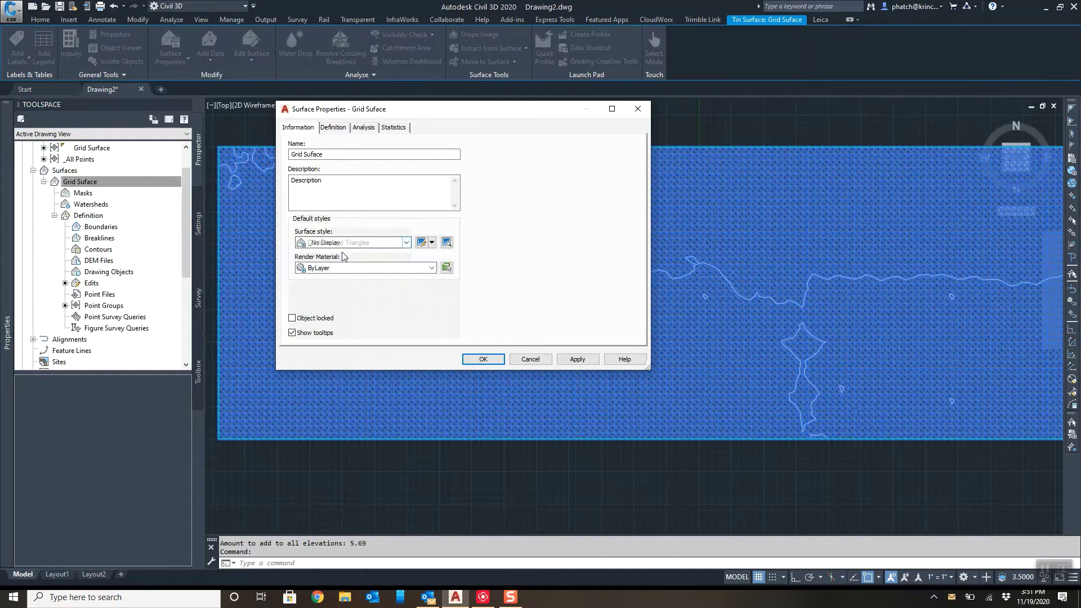
click(577, 360)
click(483, 359)
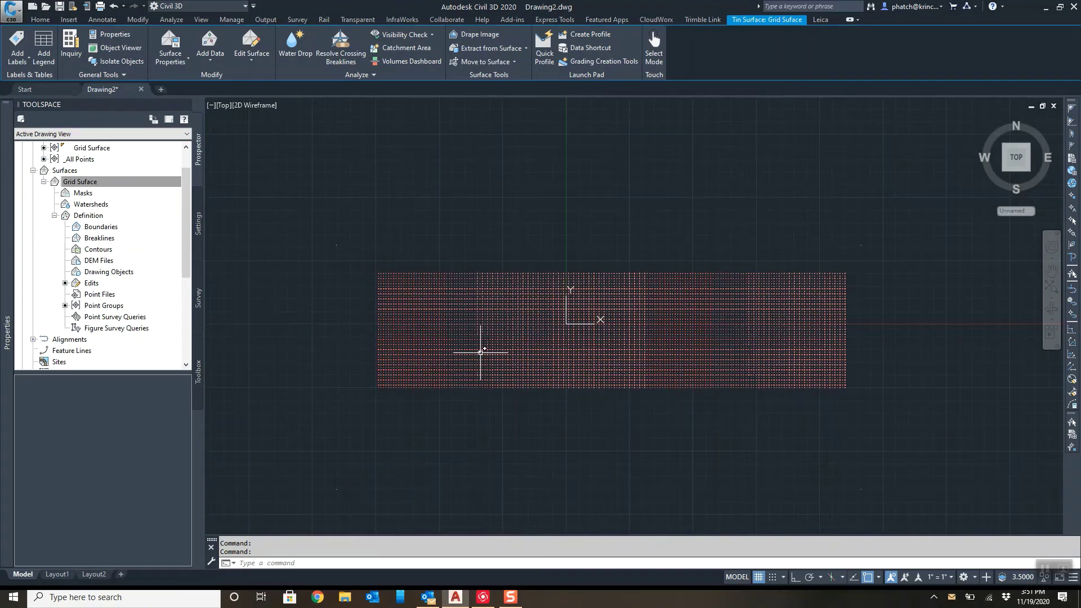
Select all similar 'gnd' points and take their elevations from the raised Grid Surface
scroll(507, 319, up, 7)
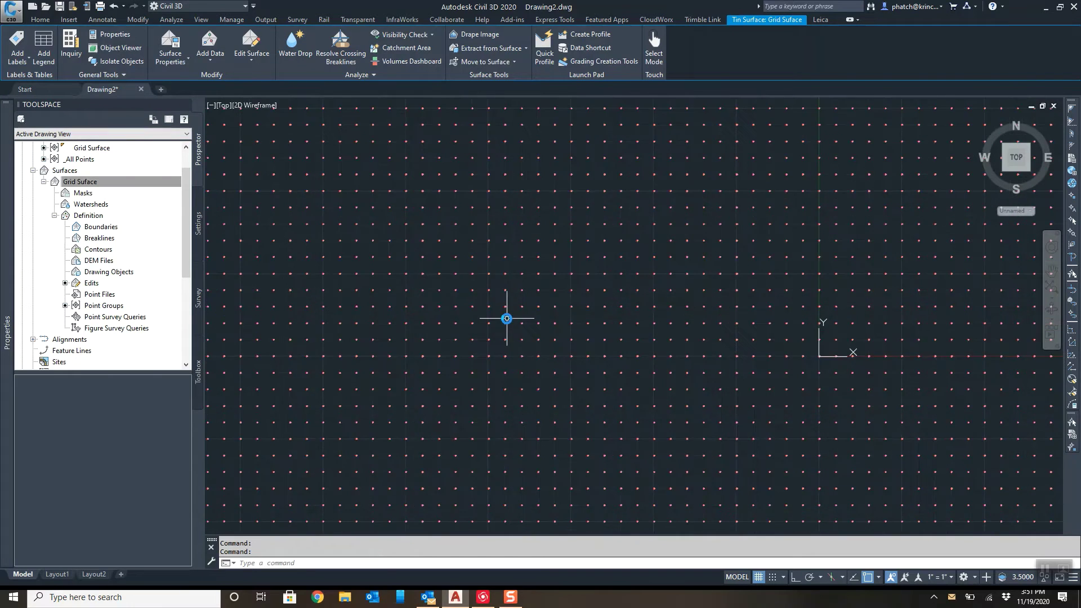
scroll(507, 319, up, 15)
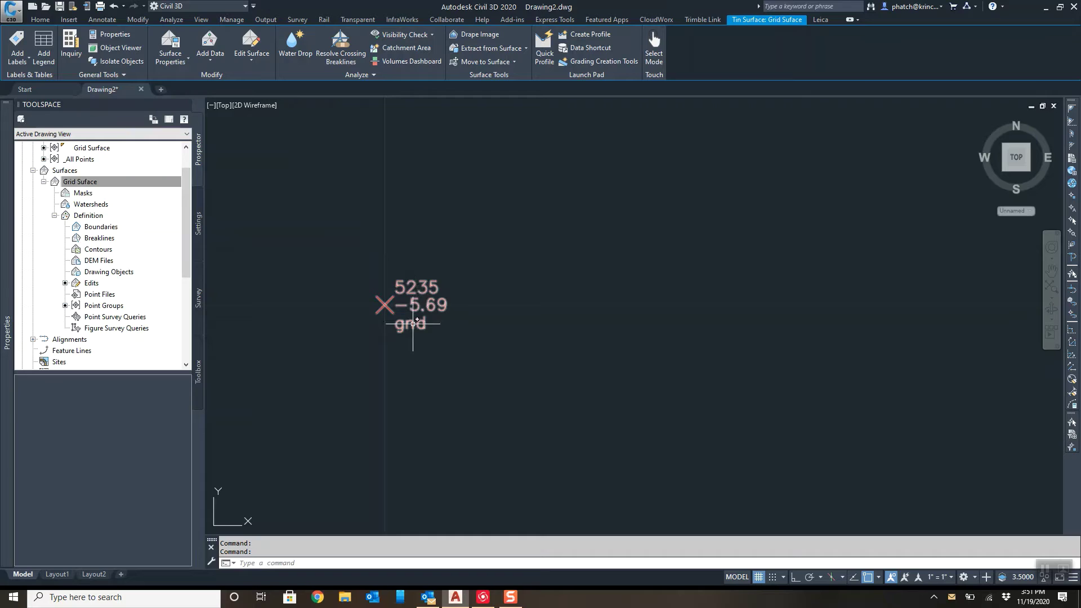
scroll(413, 324, down, 15)
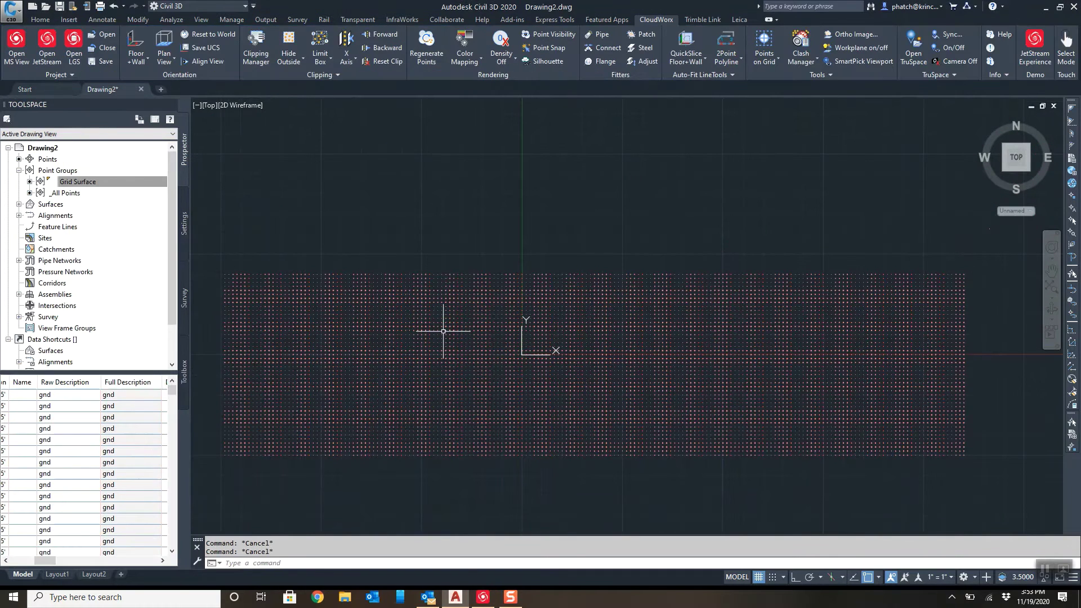
scroll(423, 297, up, 5)
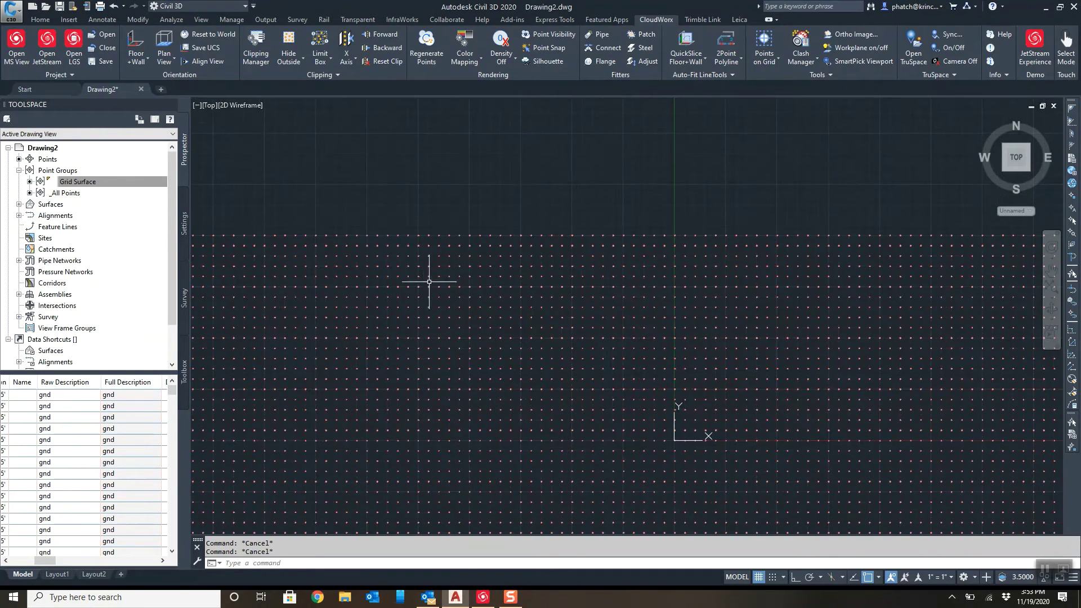
scroll(430, 282, up, 5)
click(450, 264)
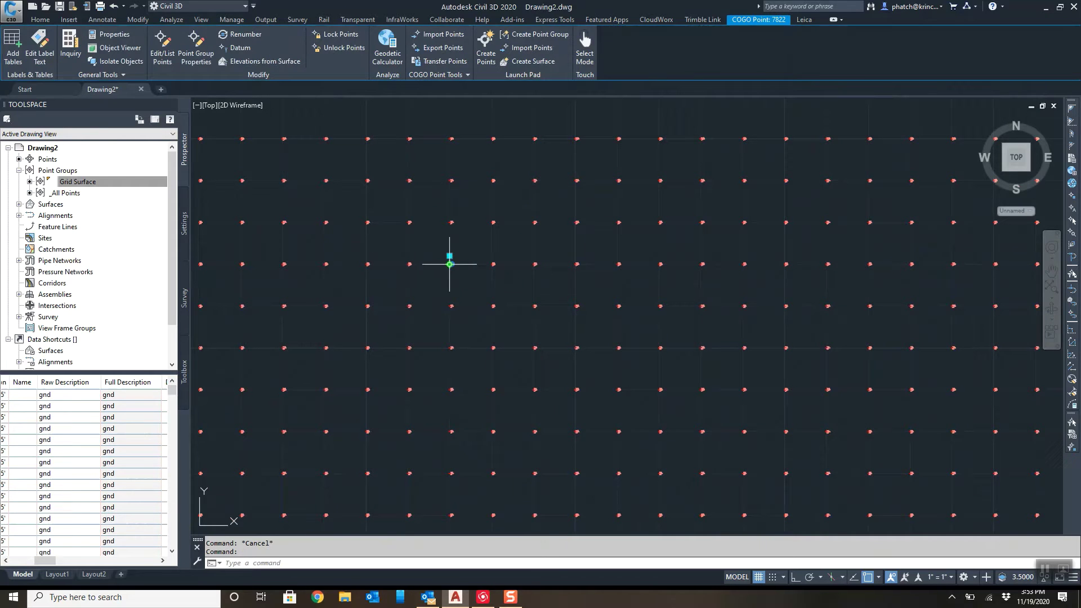
right_click(450, 264)
click(493, 560)
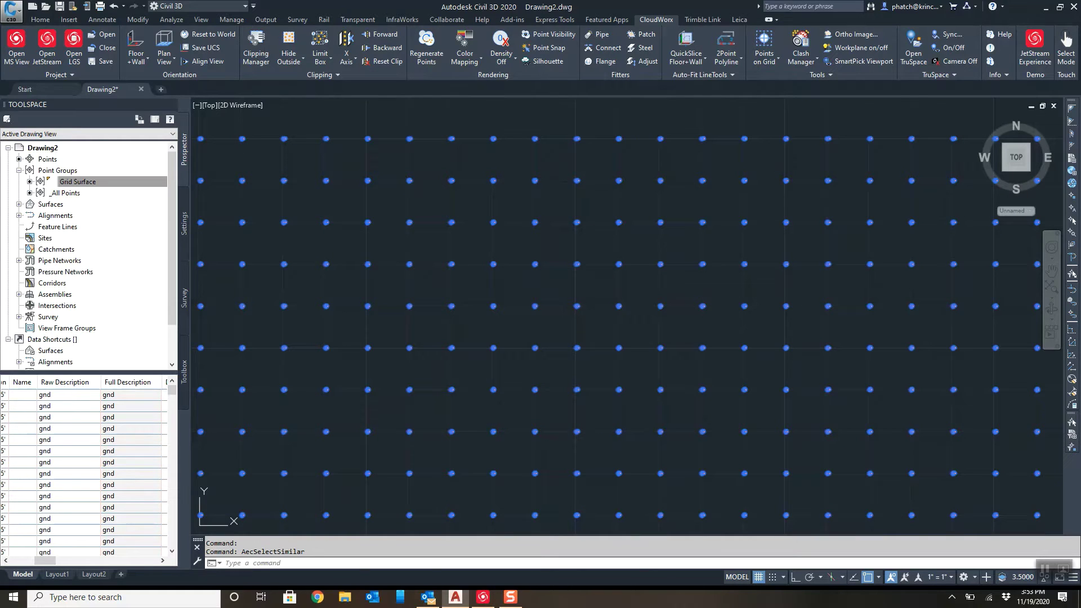
right_click(452, 269)
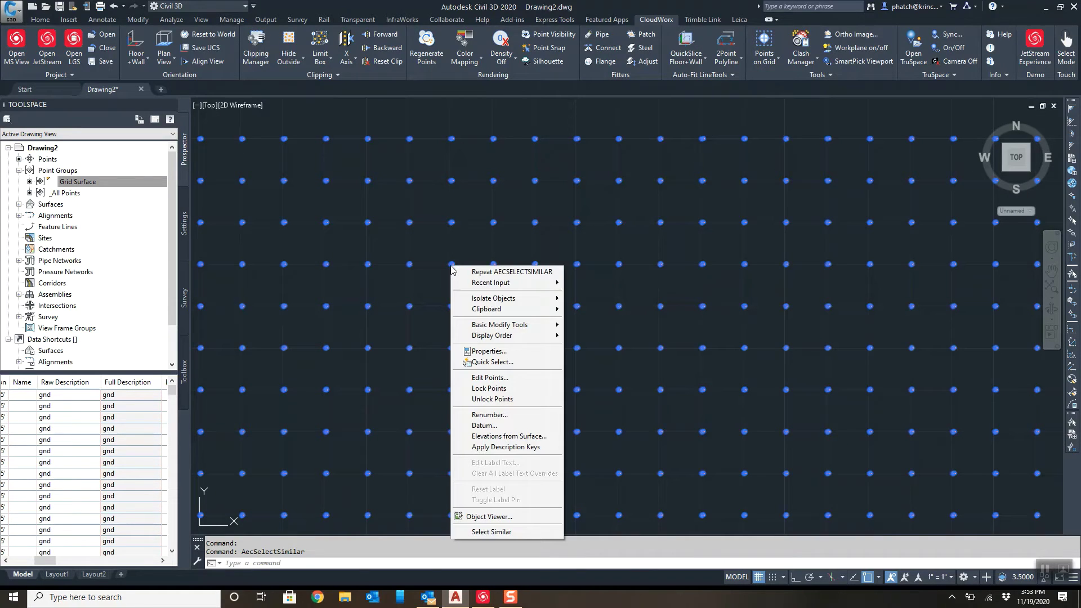
click(514, 437)
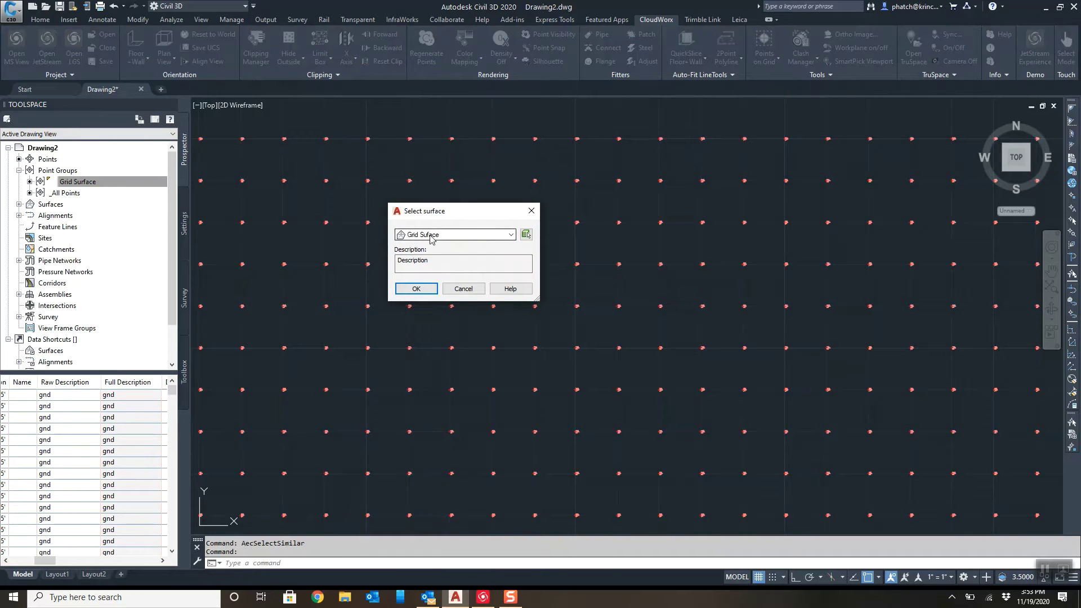
click(417, 288)
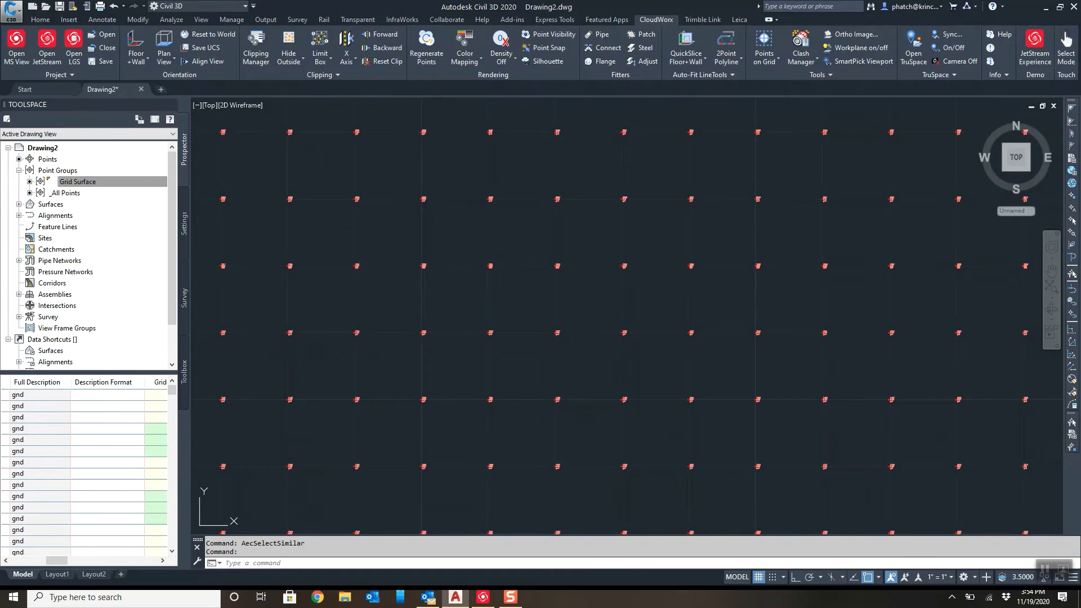
scroll(273, 266, up, 4)
scroll(402, 266, up, 10)
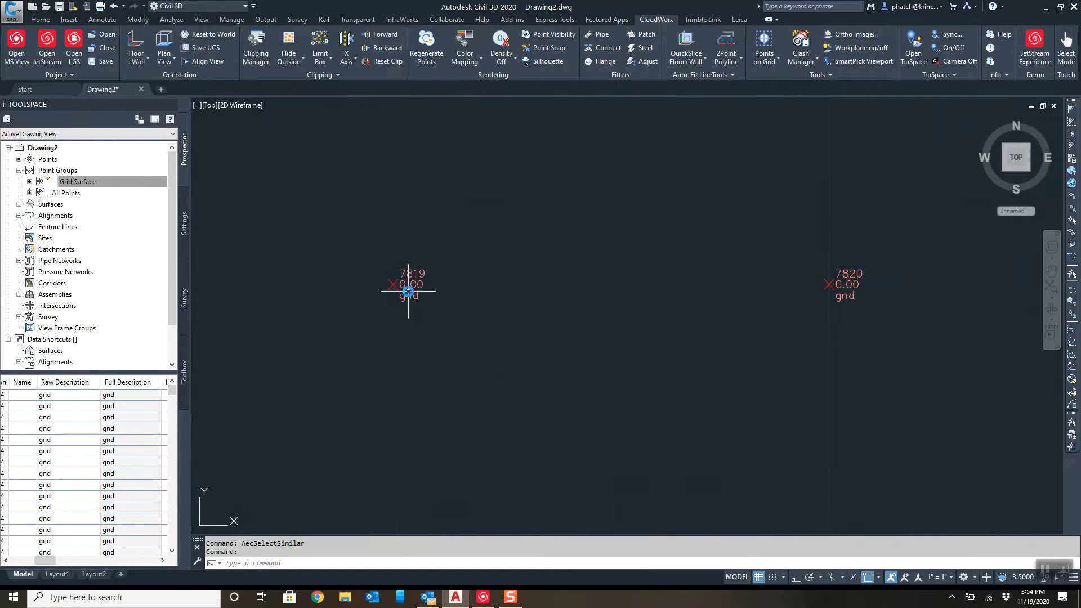
scroll(394, 273, down, 10)
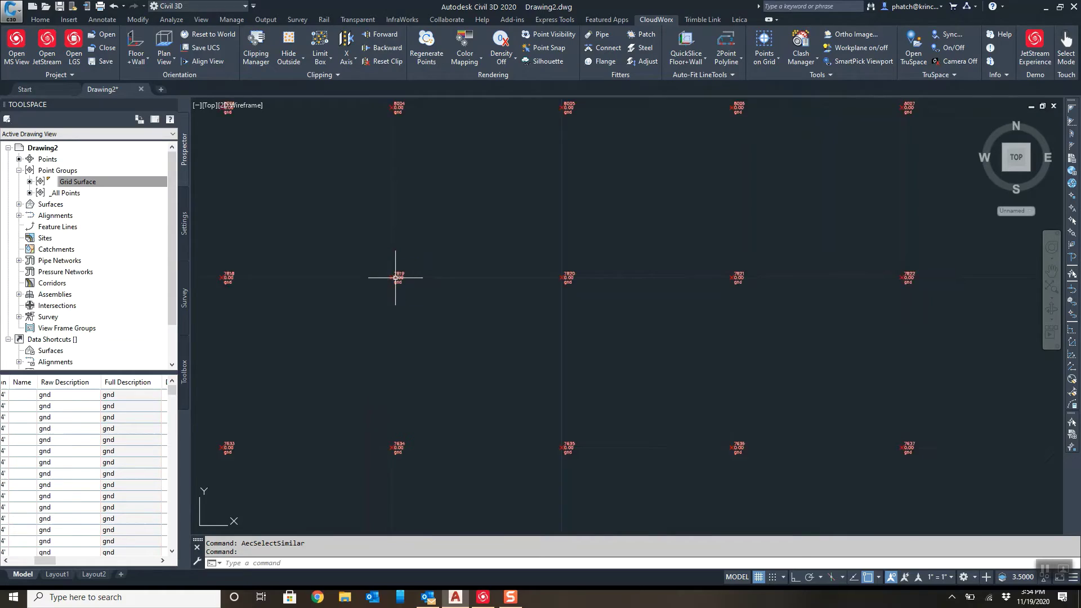
scroll(314, 422, down, 5)
scroll(437, 290, up, 4)
scroll(321, 362, down, 2)
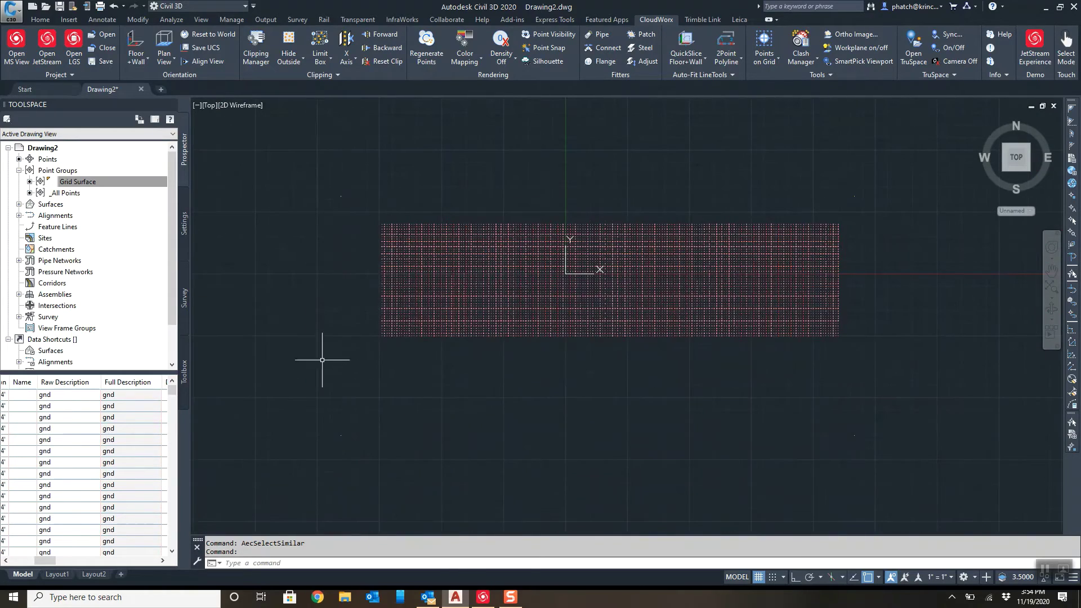
scroll(435, 319, up, 2)
scroll(436, 319, up, 15)
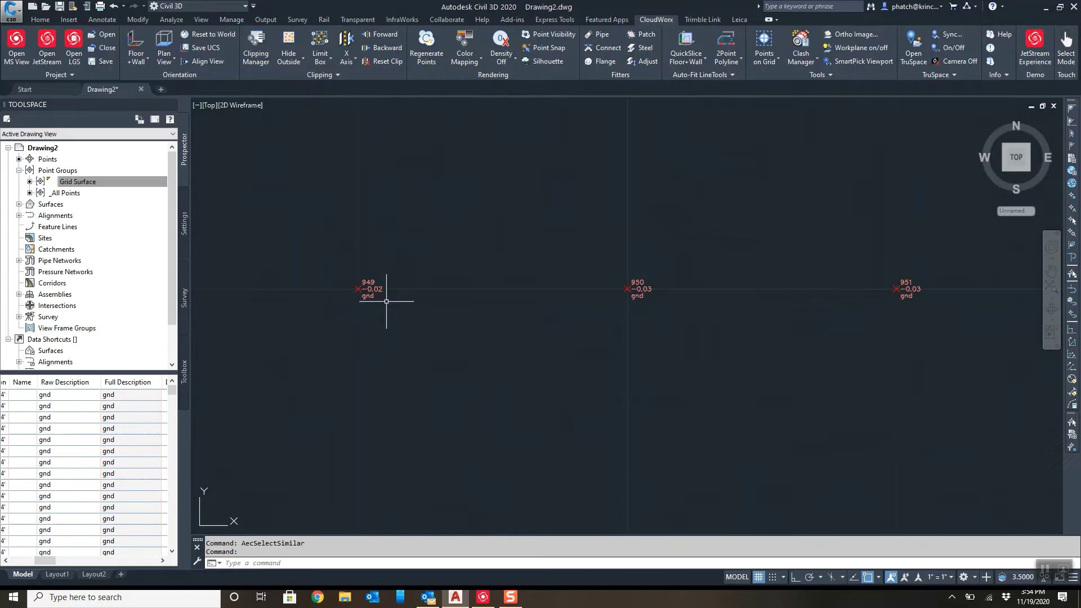
mouse_move(347, 304)
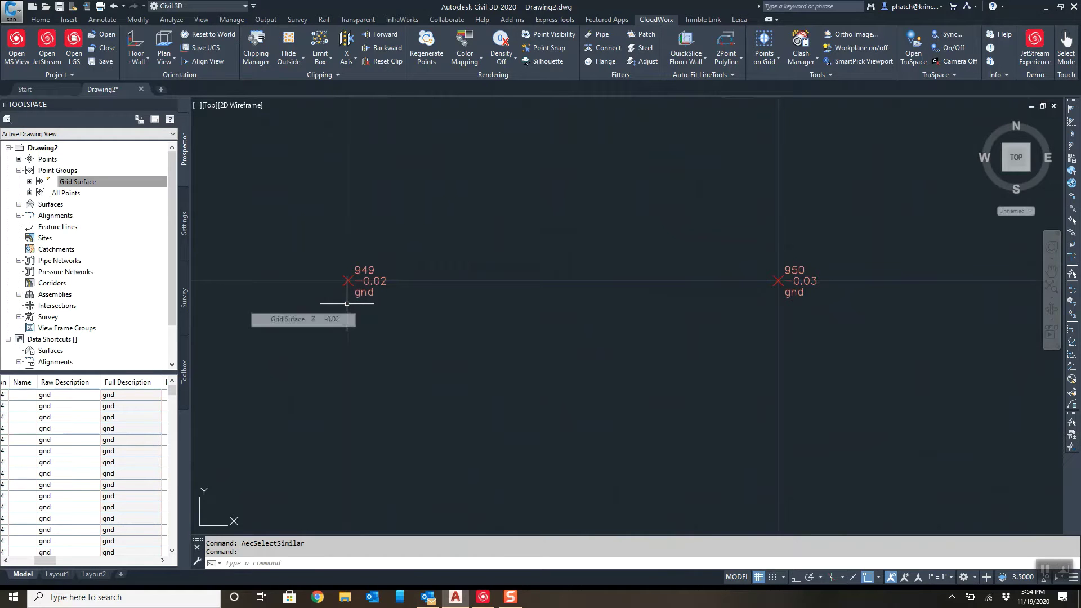
scroll(362, 296, down, 15)
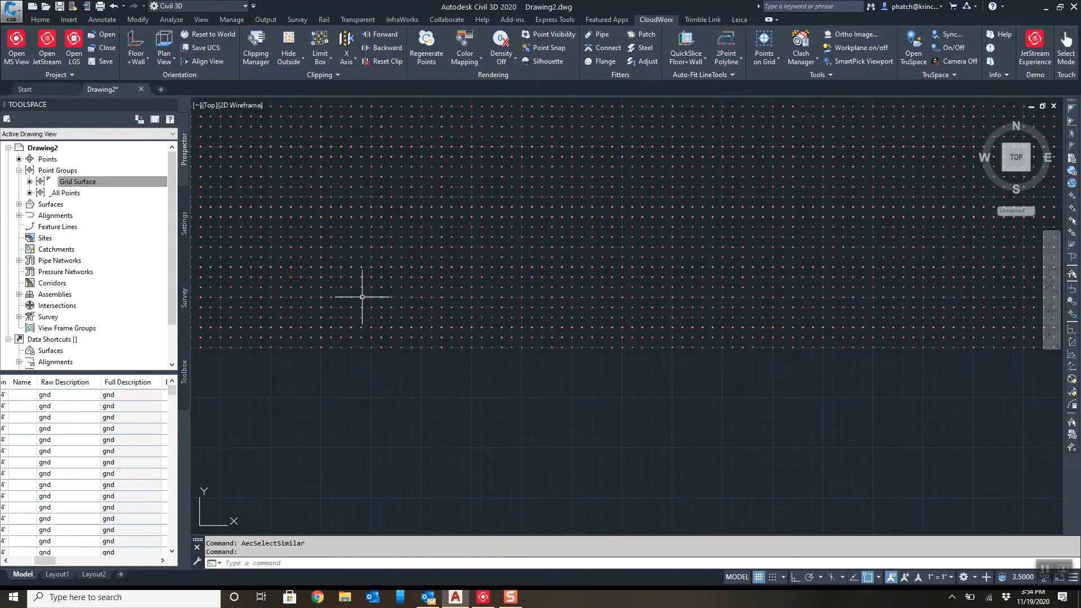
middle_drag(362, 297, 445, 290)
scroll(422, 321, up, 6)
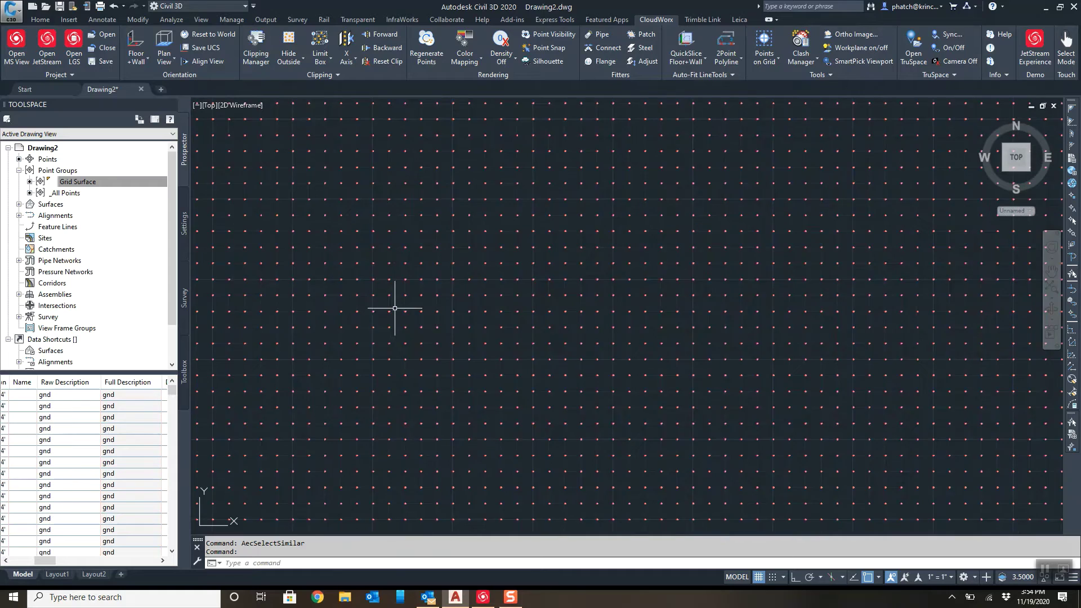
Give all similar grid points the Elevation Only point label style
click(418, 308)
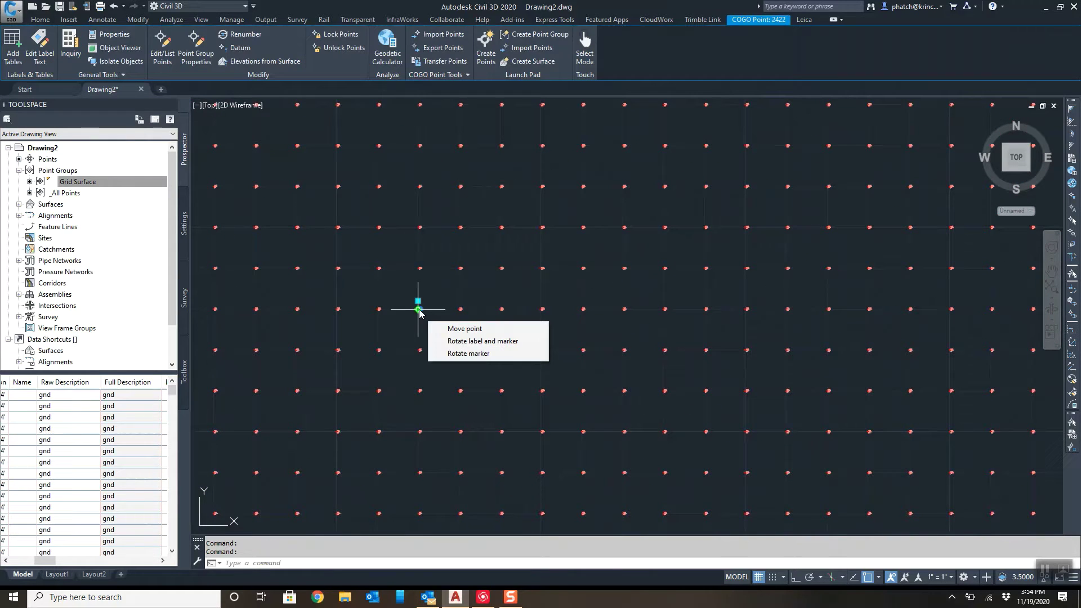
right_click(419, 311)
click(454, 302)
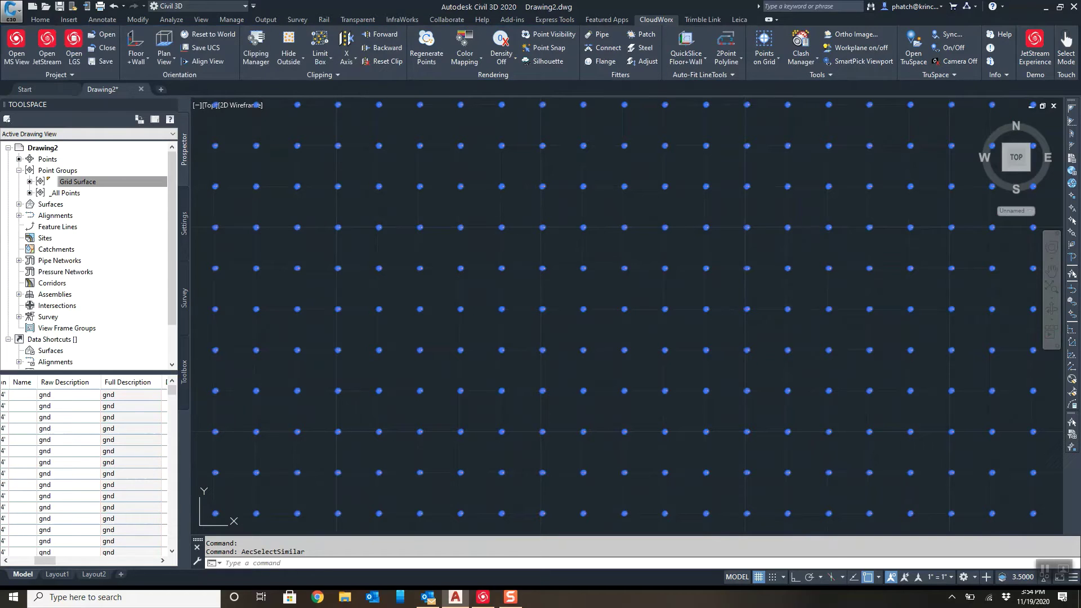
right_click(420, 310)
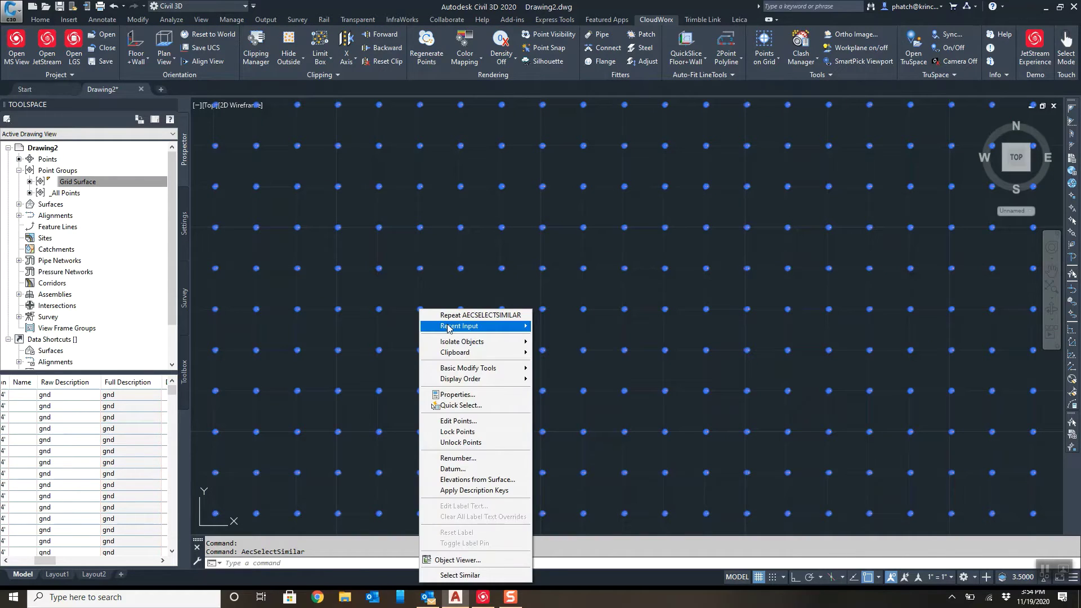
mouse_move(443, 328)
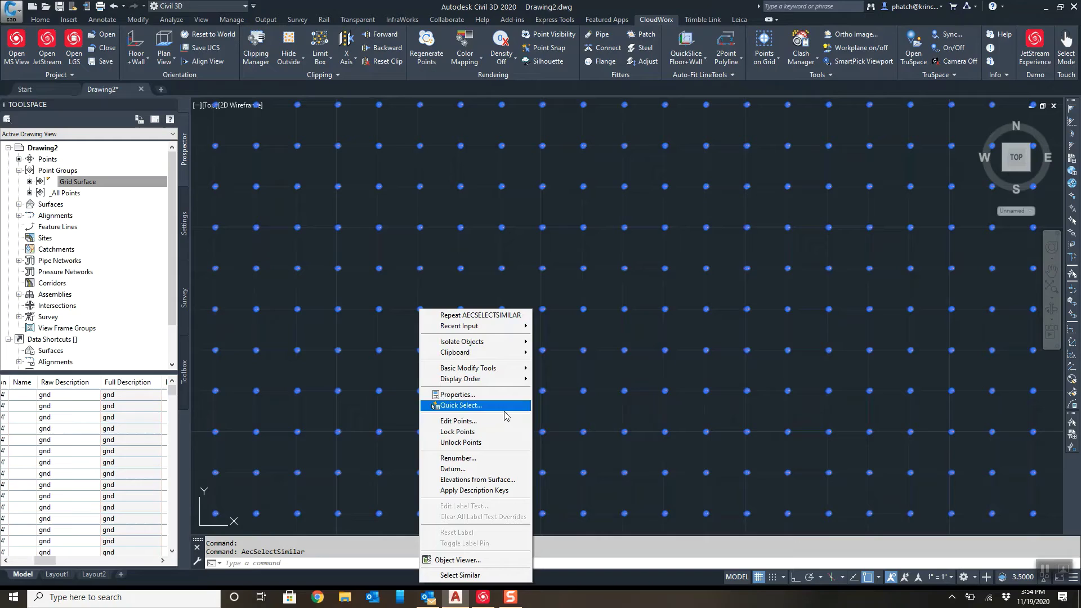
click(462, 395)
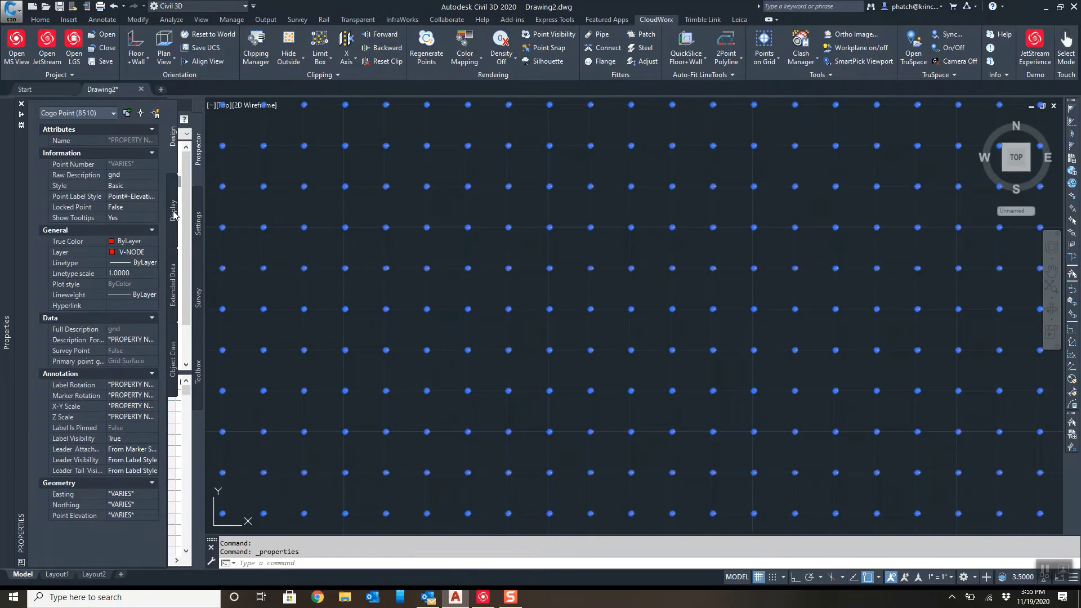
click(125, 198)
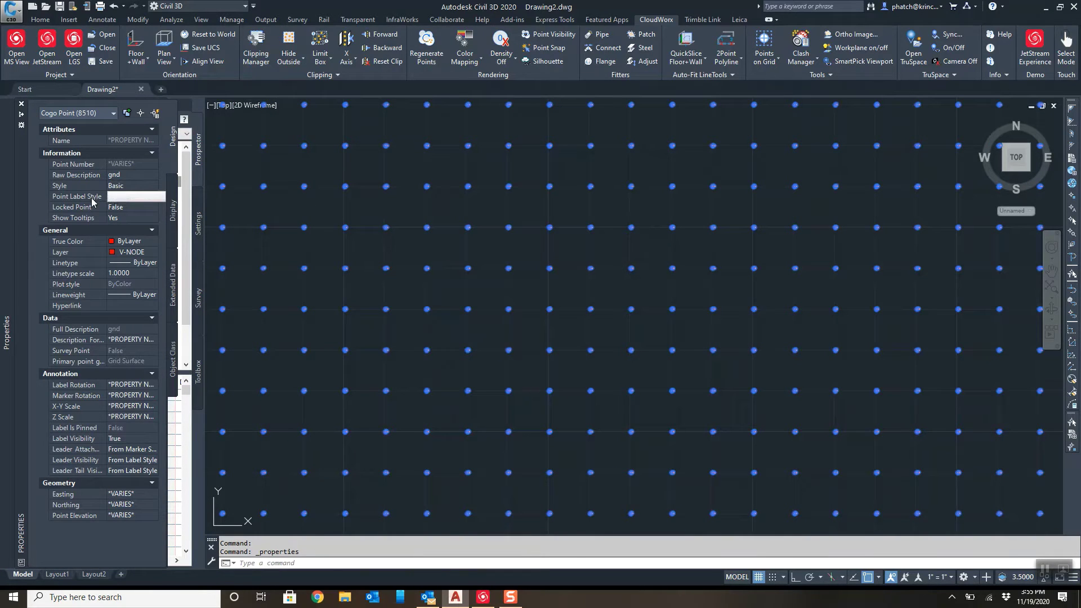
click(151, 196)
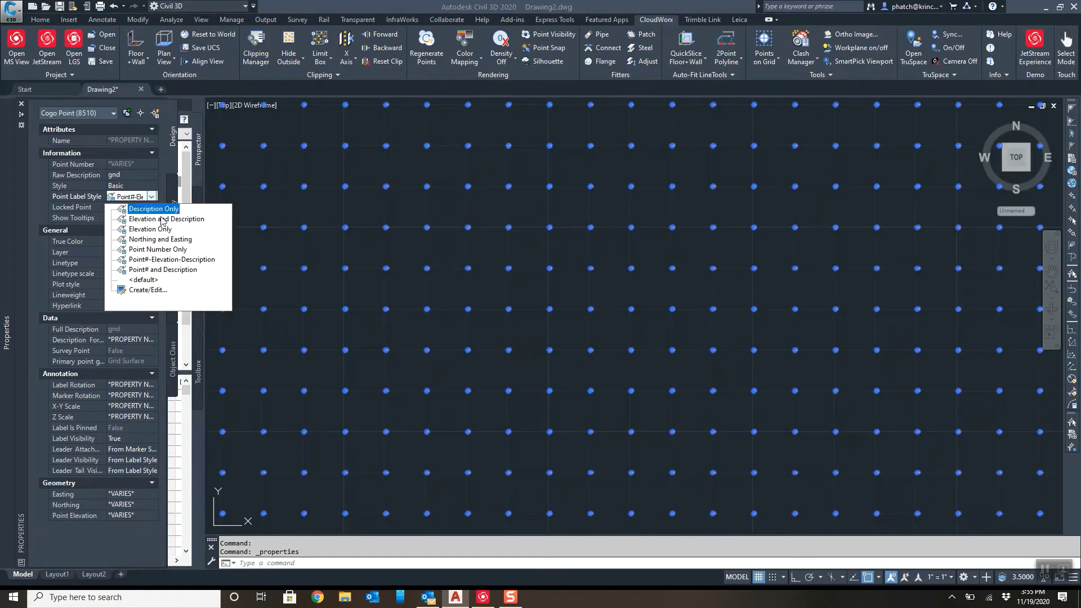
click(157, 230)
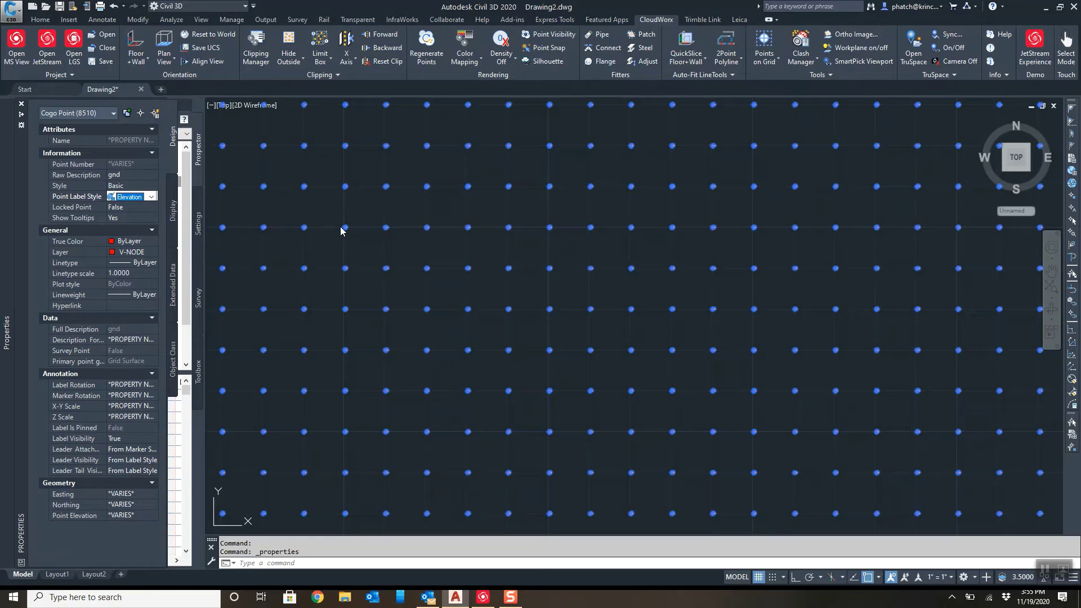
Clear the point selection and collapse the point groups branch
scroll(343, 230, up, 4)
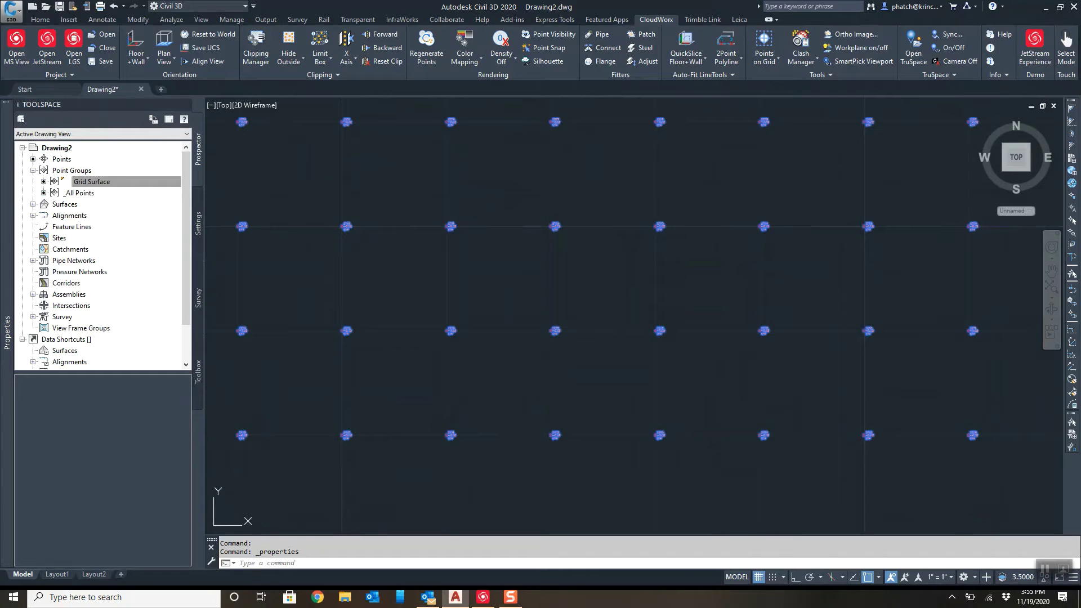
click(348, 241)
key(Escape)
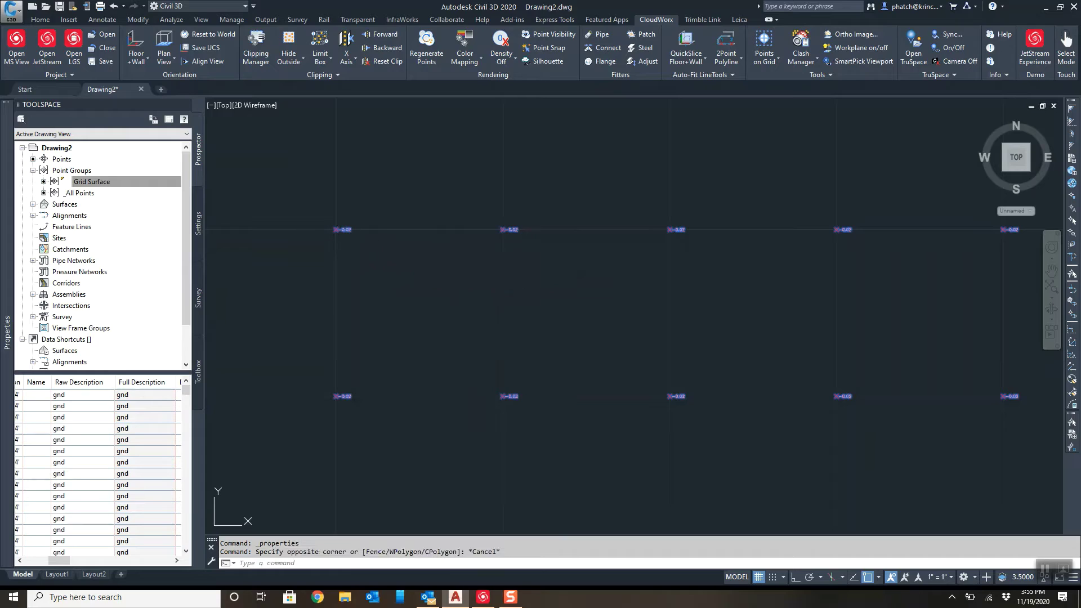
key(Escape)
scroll(331, 229, up, 8)
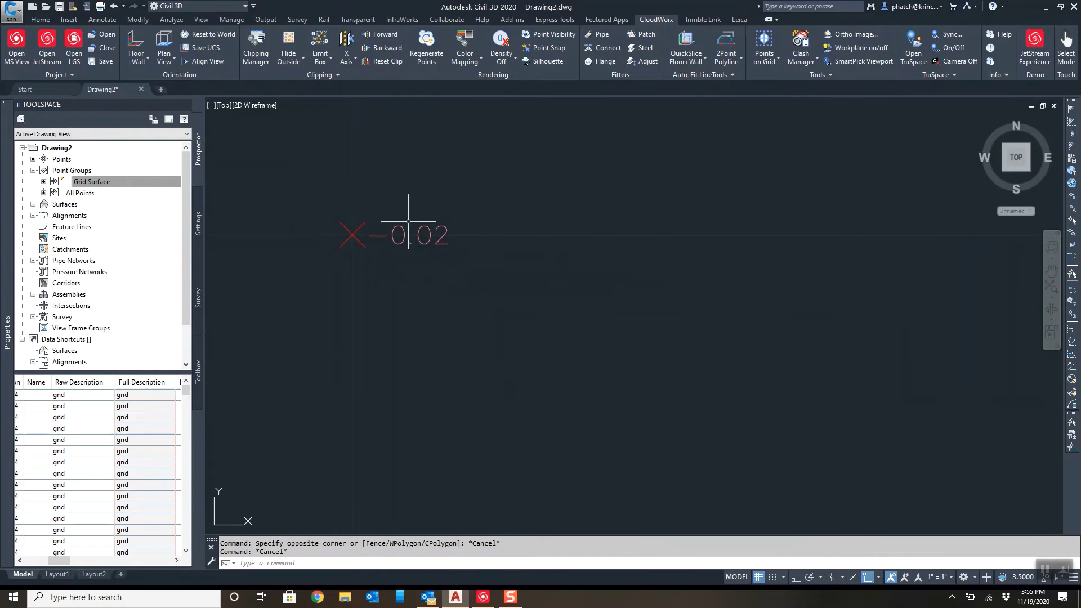
scroll(401, 234, down, 8)
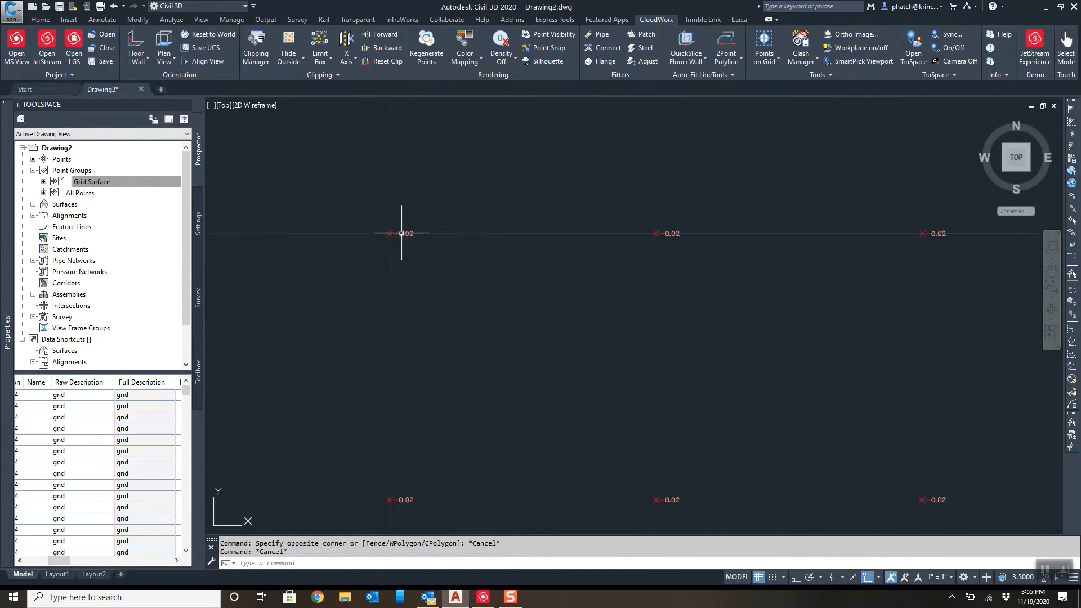
click(31, 171)
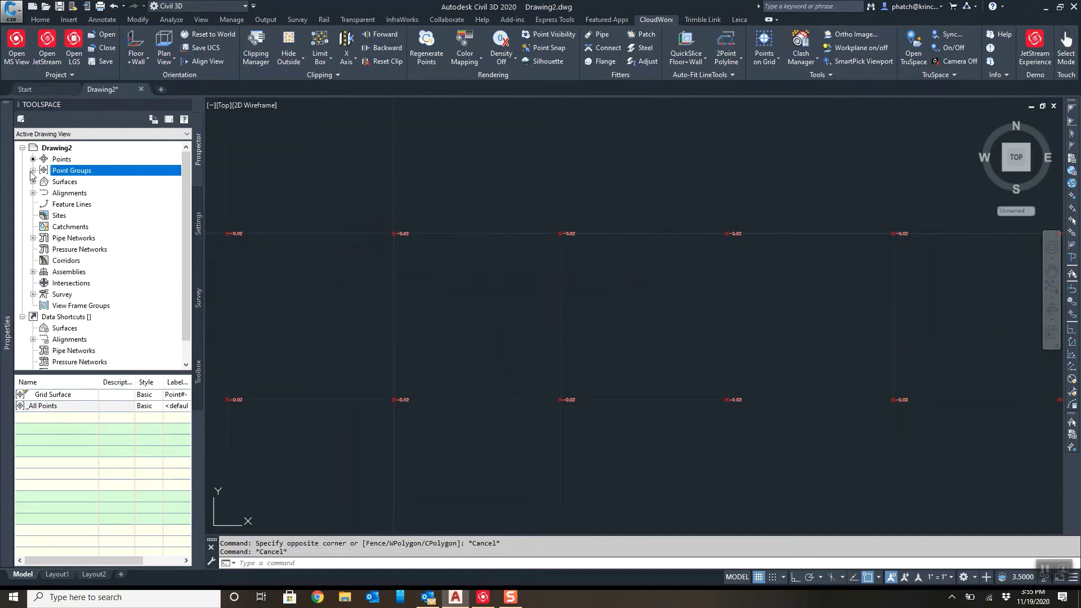
Remove the 5.69' Raise/Lower operation from Grid Suface's definition, then rebuild the surface
click(32, 182)
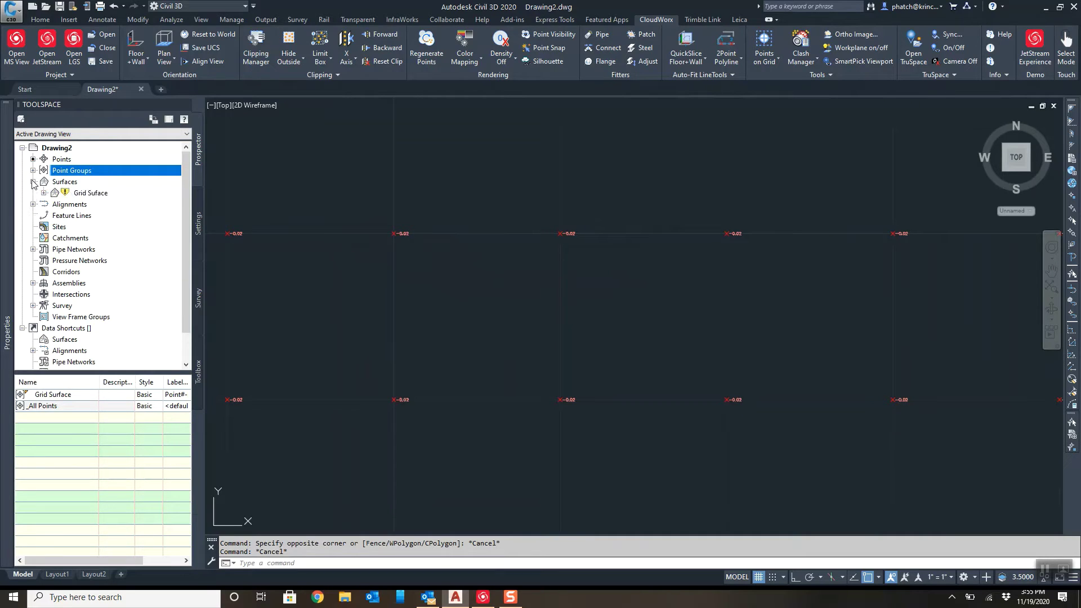
right_click(88, 193)
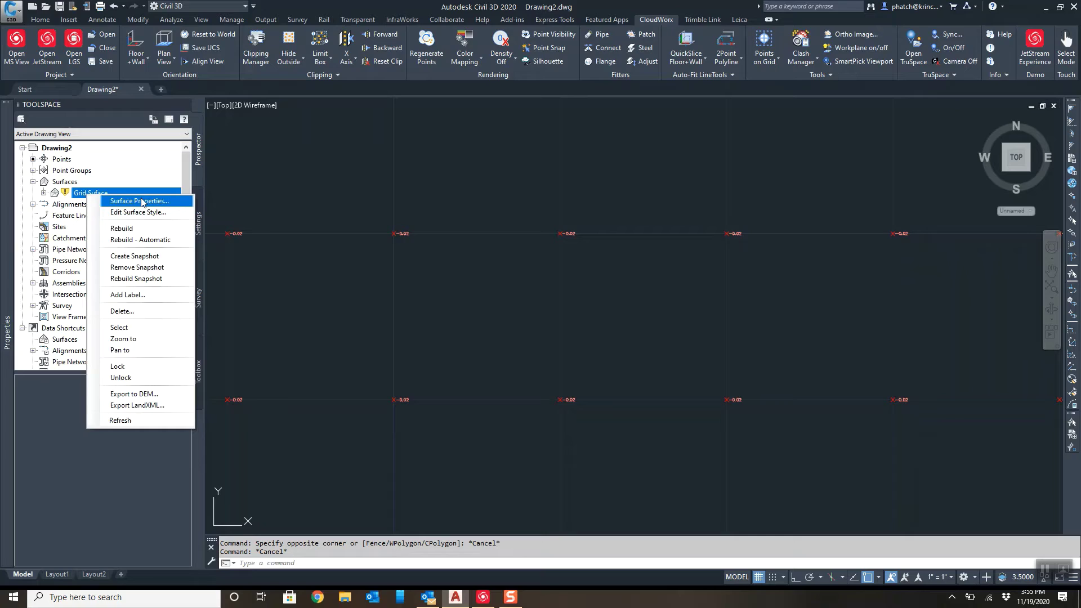
click(141, 201)
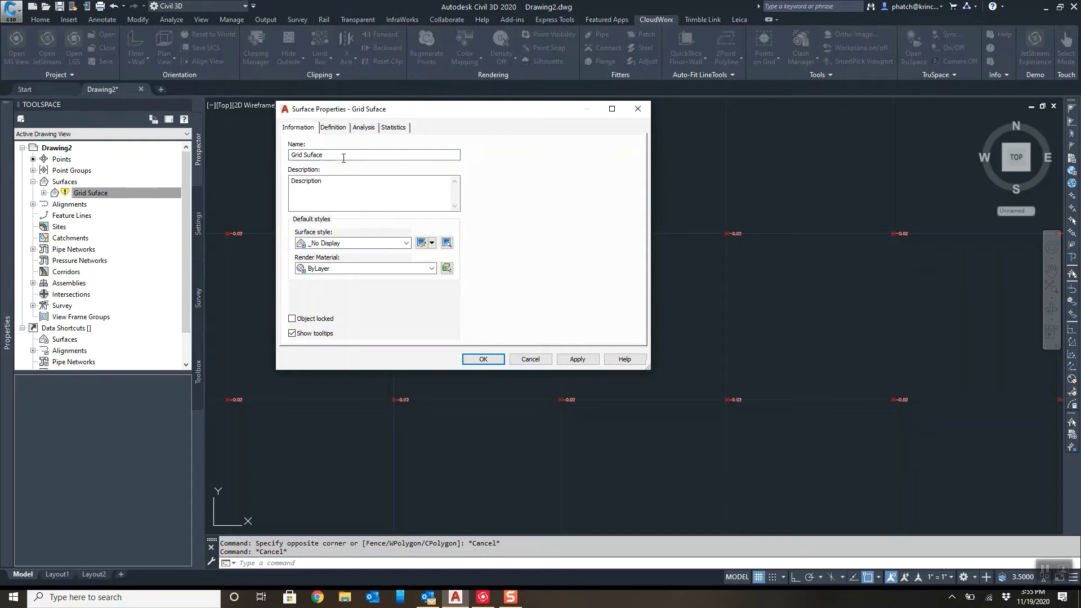
click(333, 127)
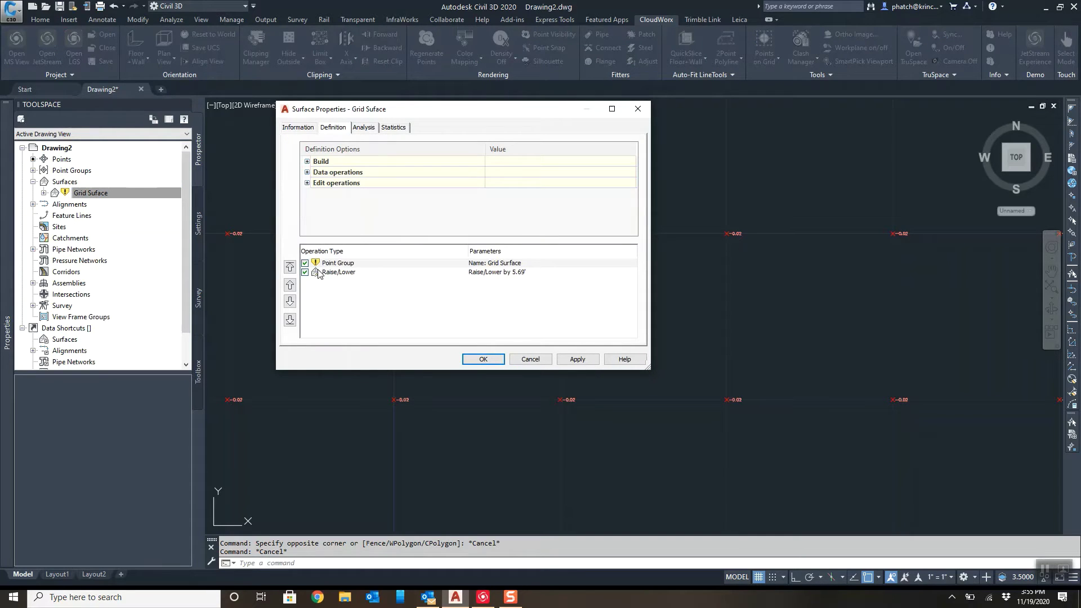
click(338, 273)
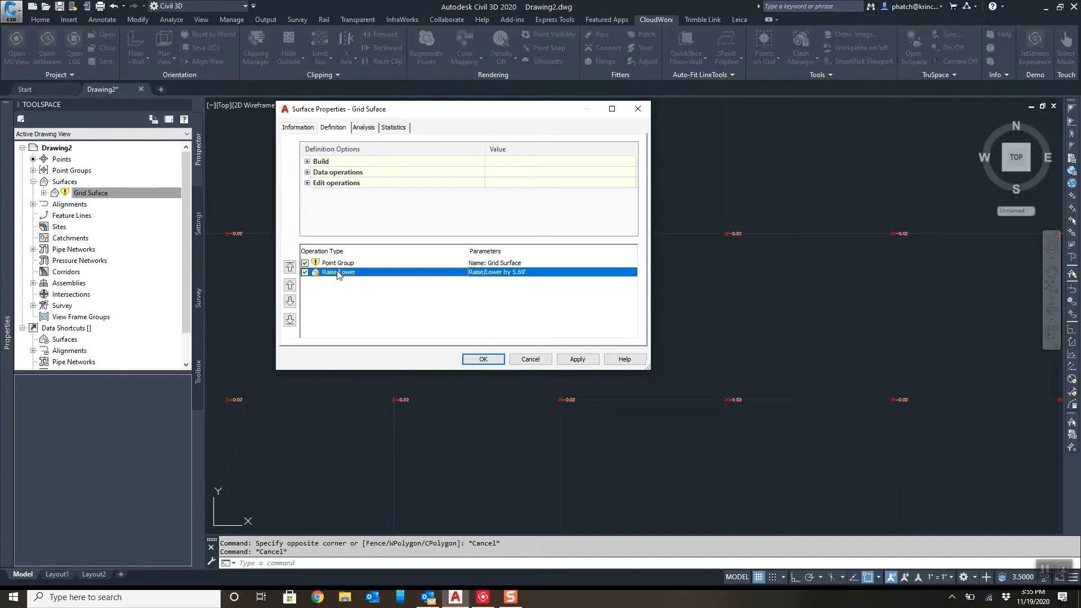
right_click(338, 274)
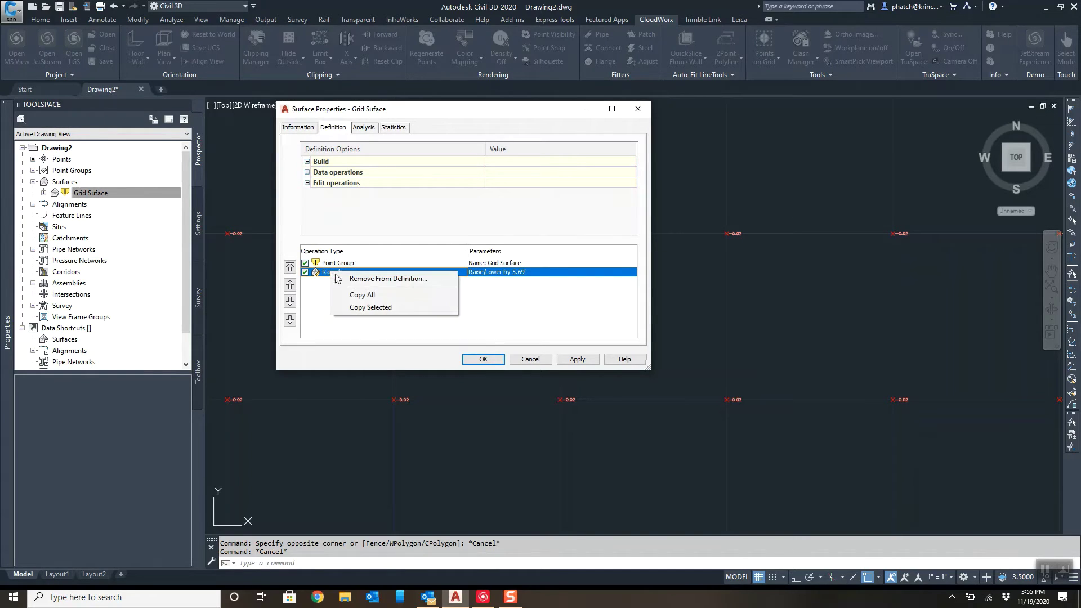
click(384, 279)
click(487, 269)
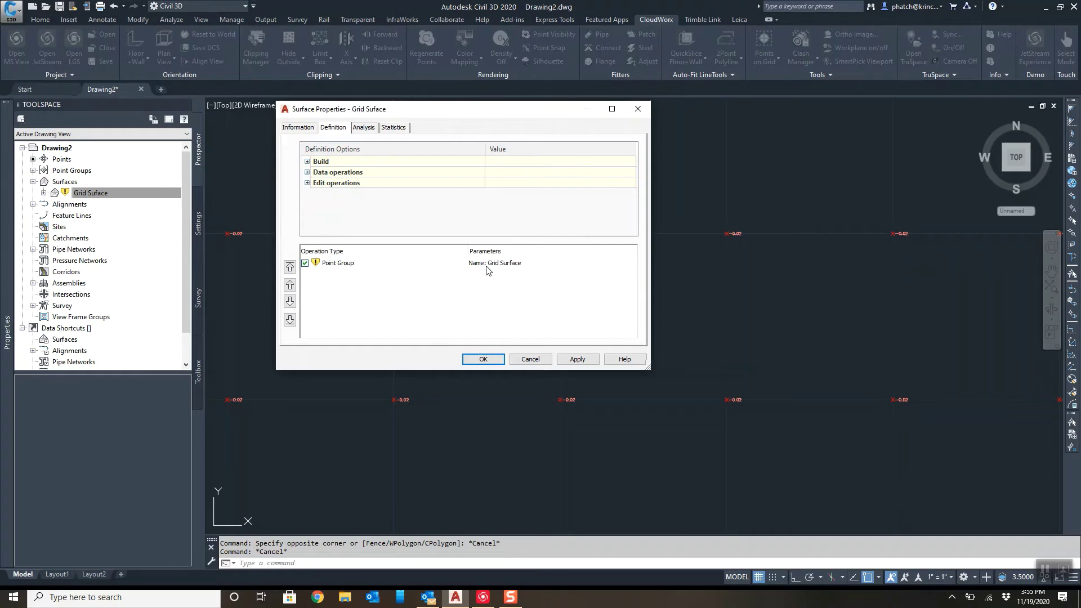
click(575, 361)
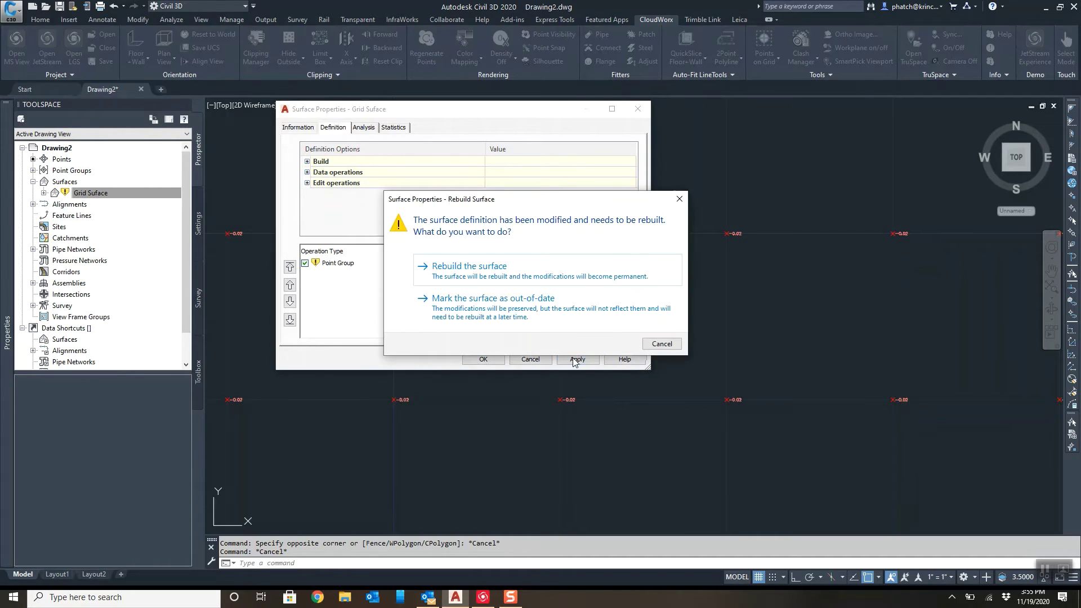
click(469, 274)
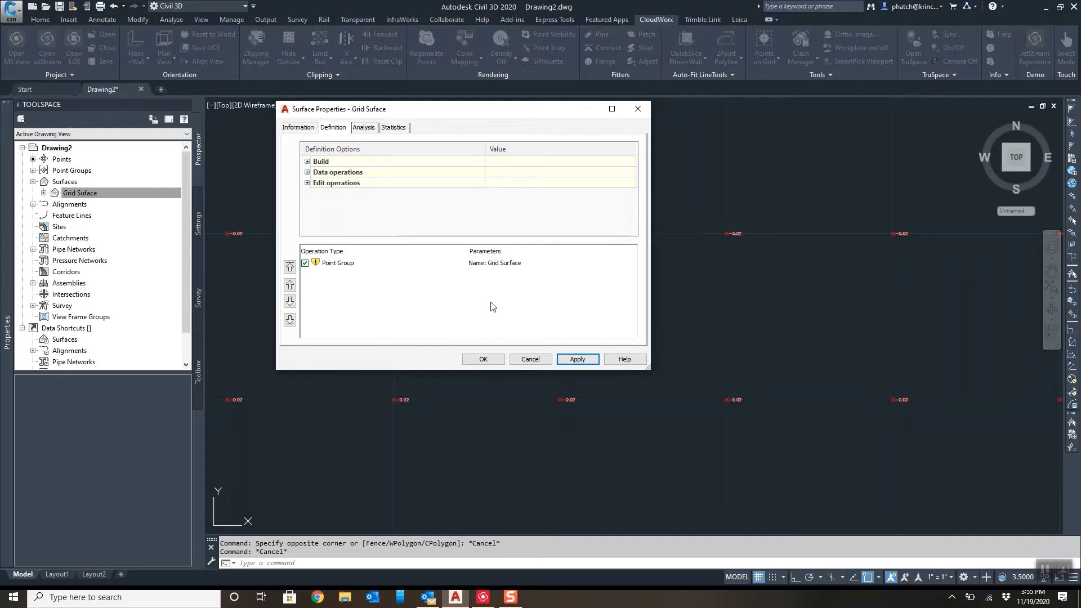
click(483, 361)
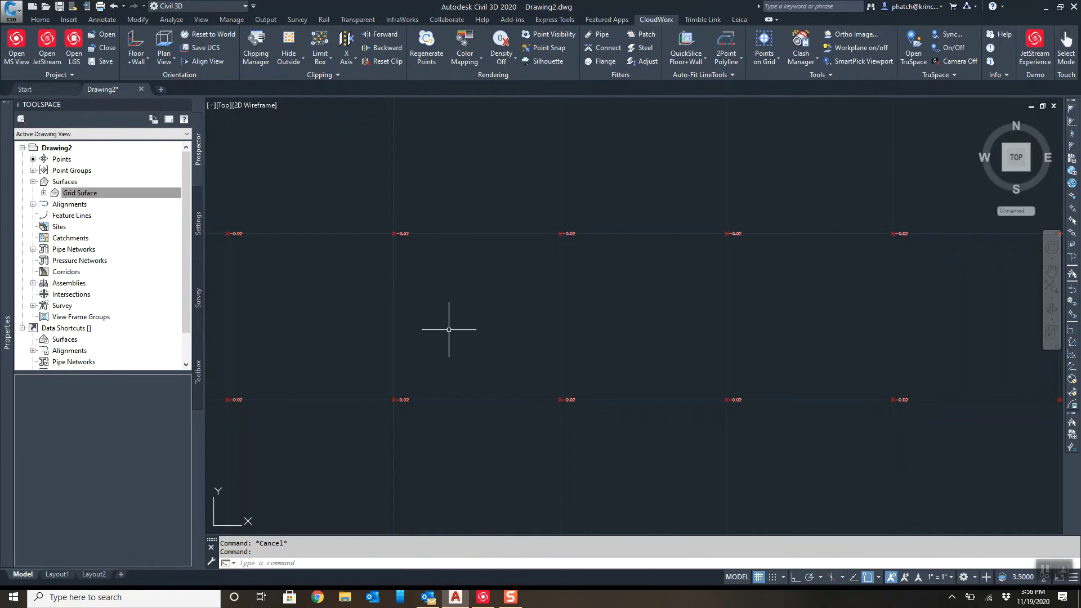
Open the Properties of the Grid Surface point group from Prospector's Point Groups
scroll(427, 320, down, 3)
scroll(426, 320, up, 10)
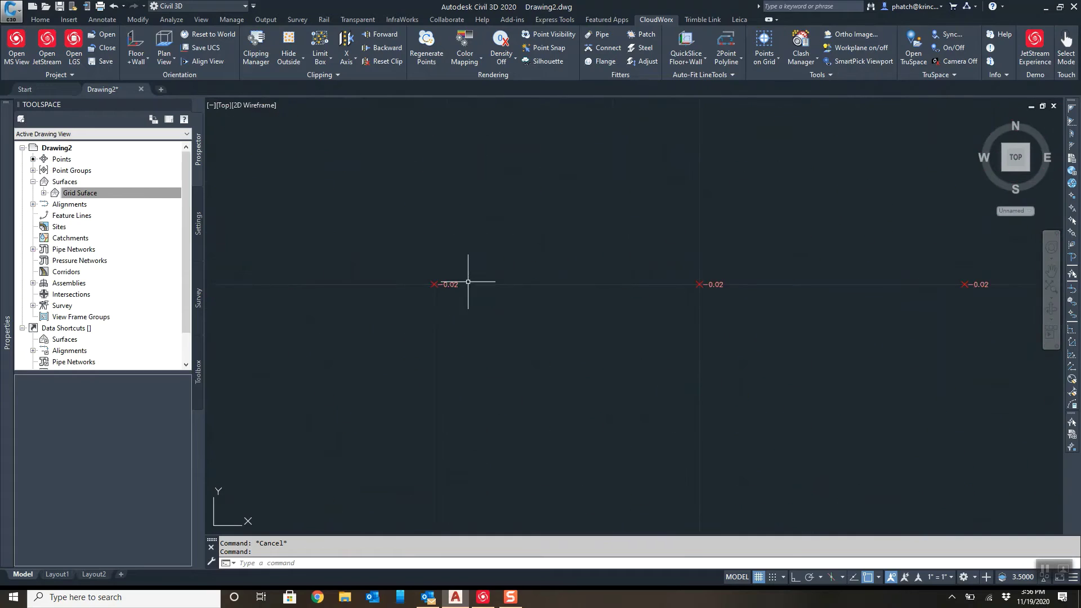
middle_drag(369, 273, 421, 328)
scroll(421, 327, down, 2)
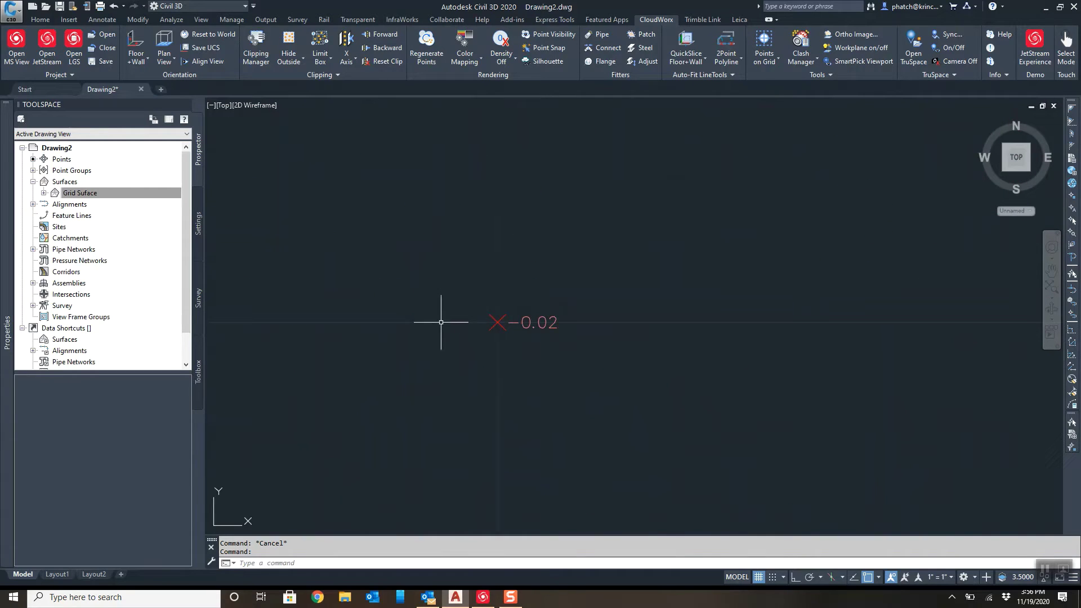
click(32, 182)
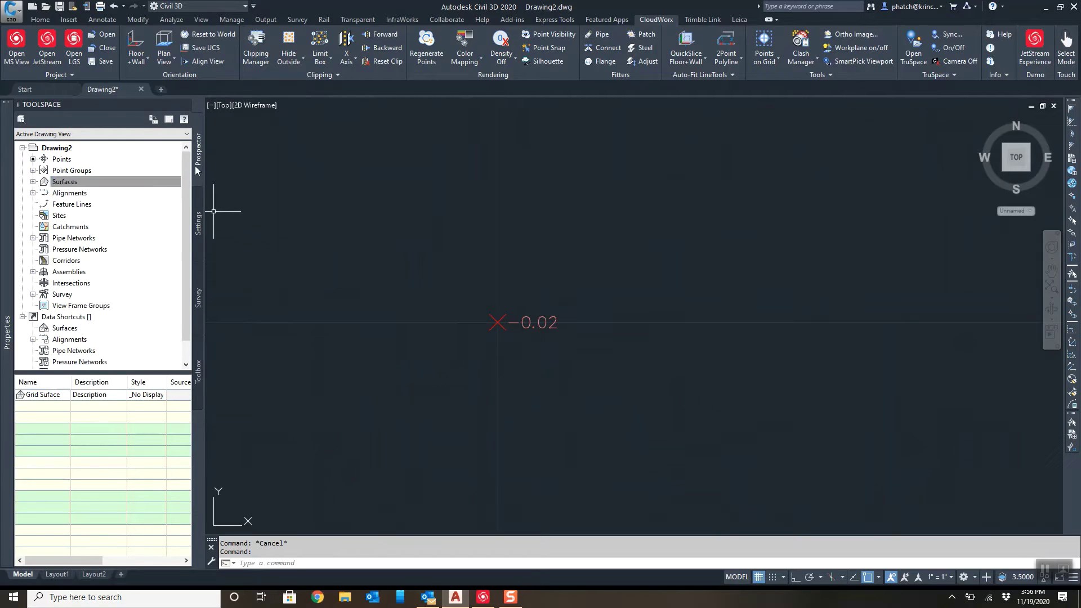
click(198, 223)
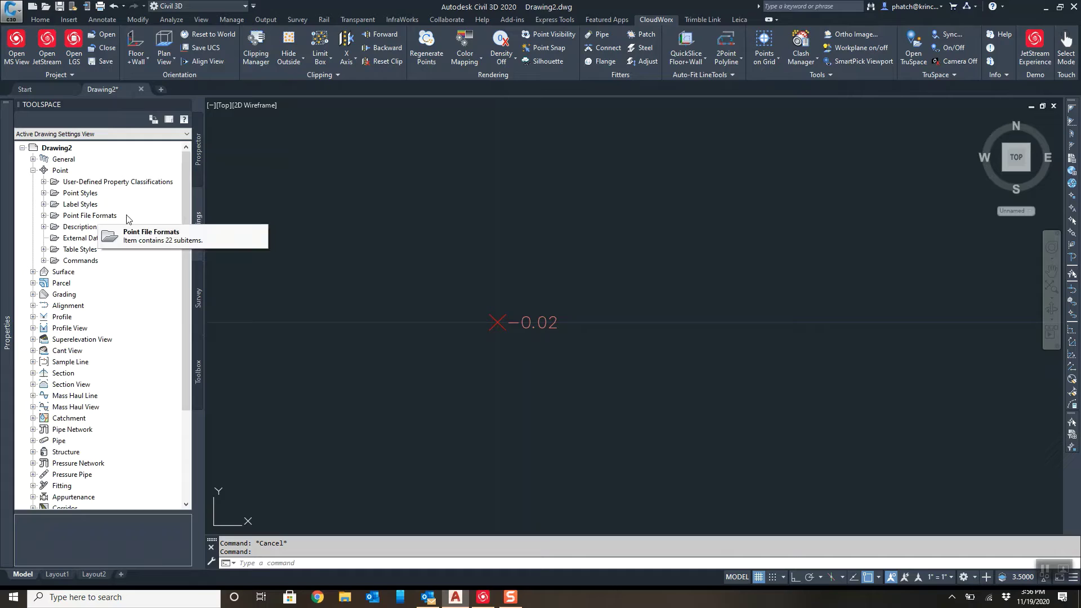
click(195, 161)
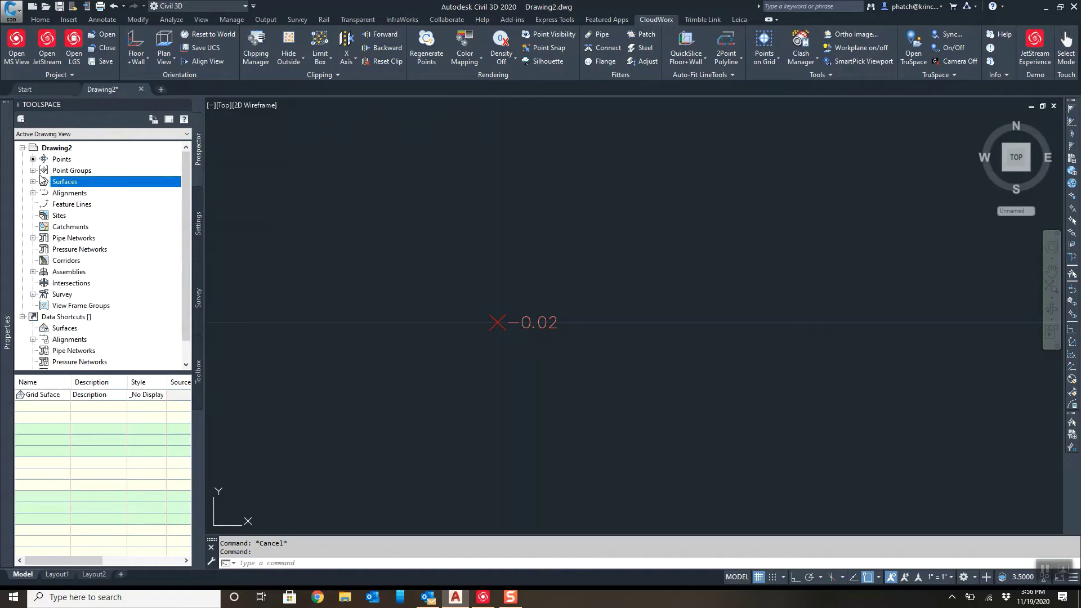
click(32, 170)
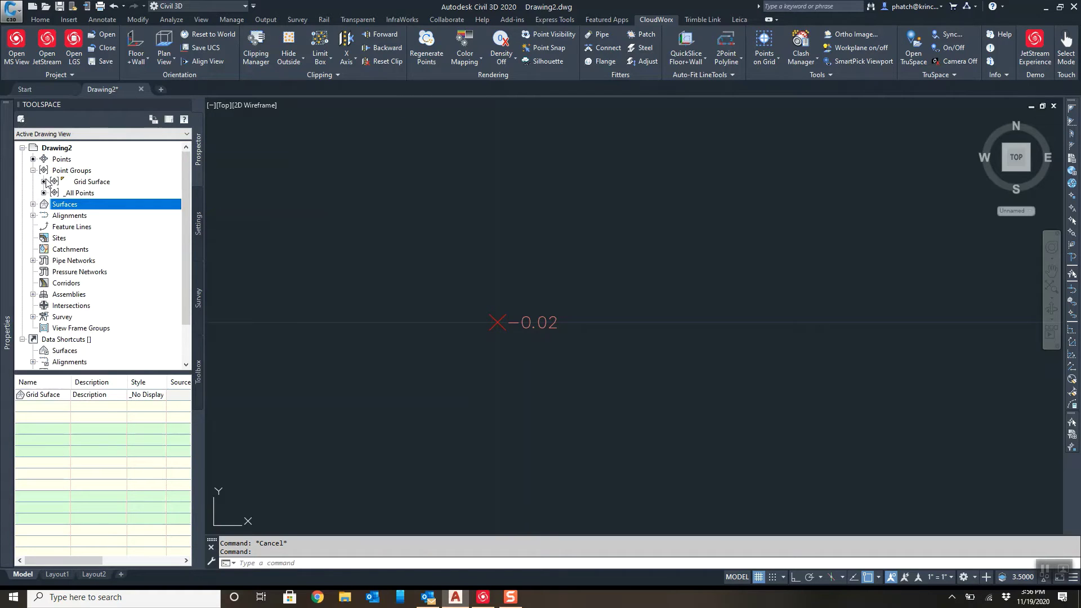
click(89, 182)
right_click(92, 182)
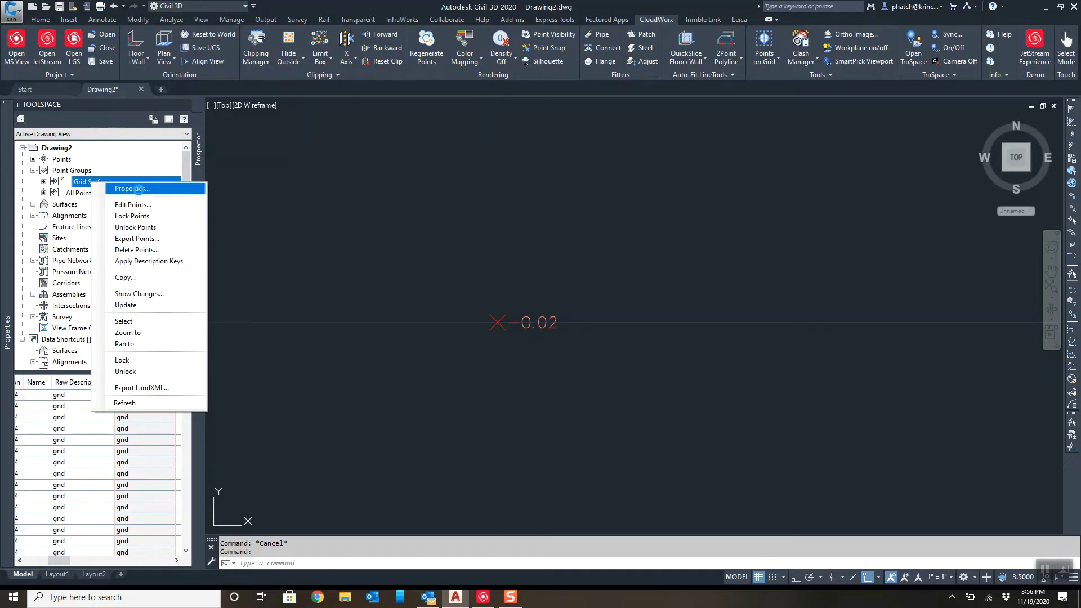
click(137, 189)
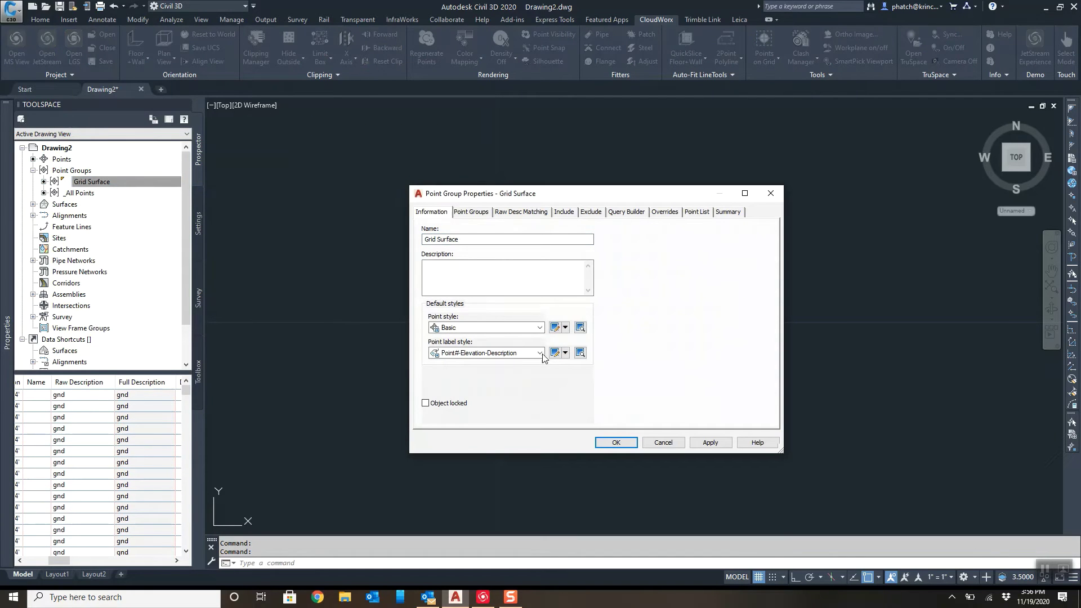
Set the point label style to Elevation Only and edit that style
click(540, 353)
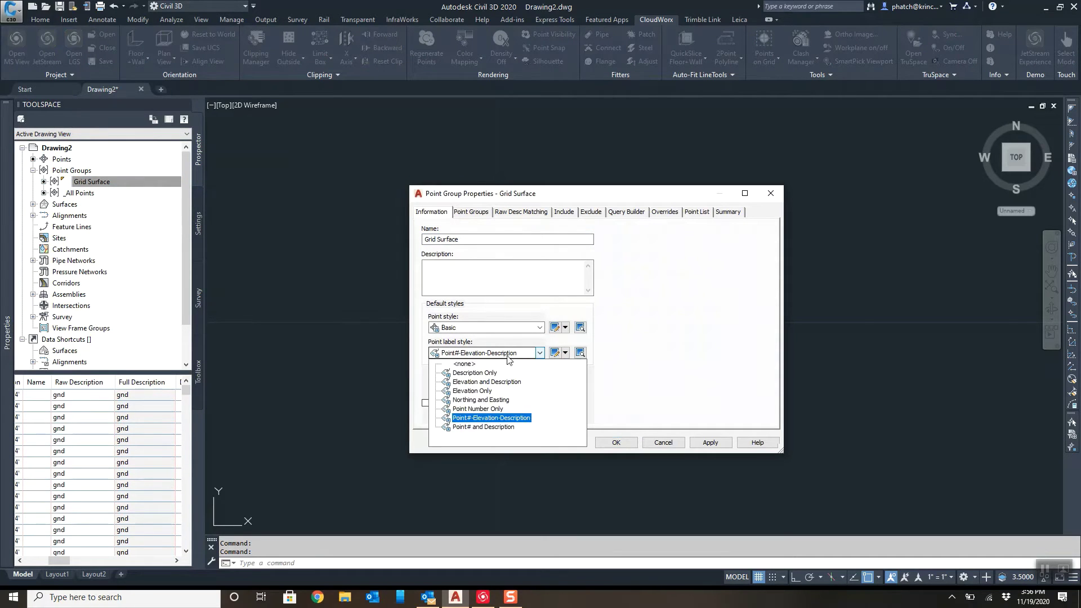
click(483, 391)
click(566, 353)
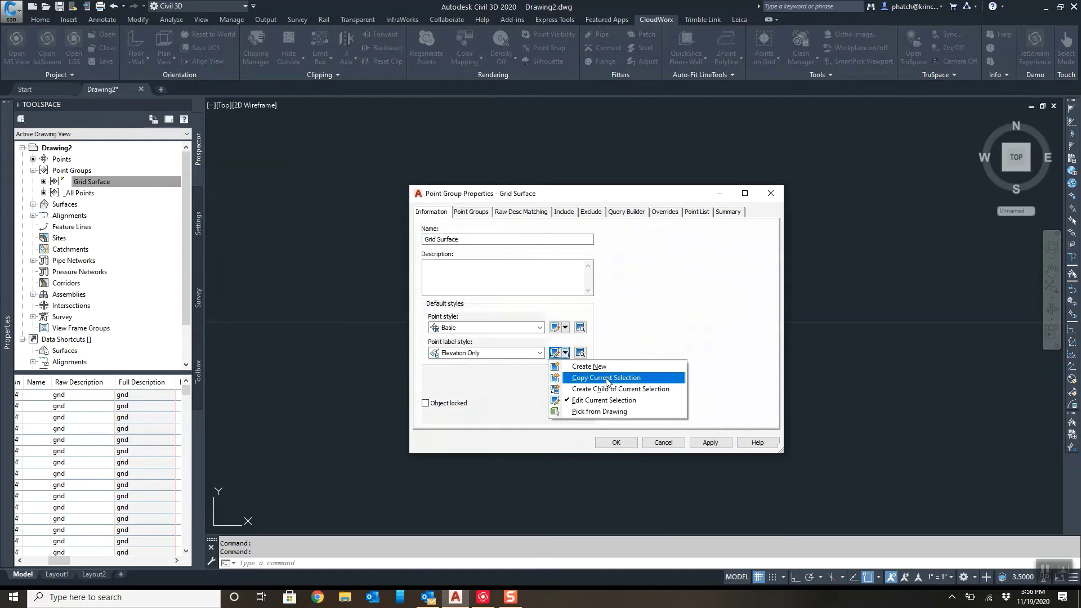
click(602, 400)
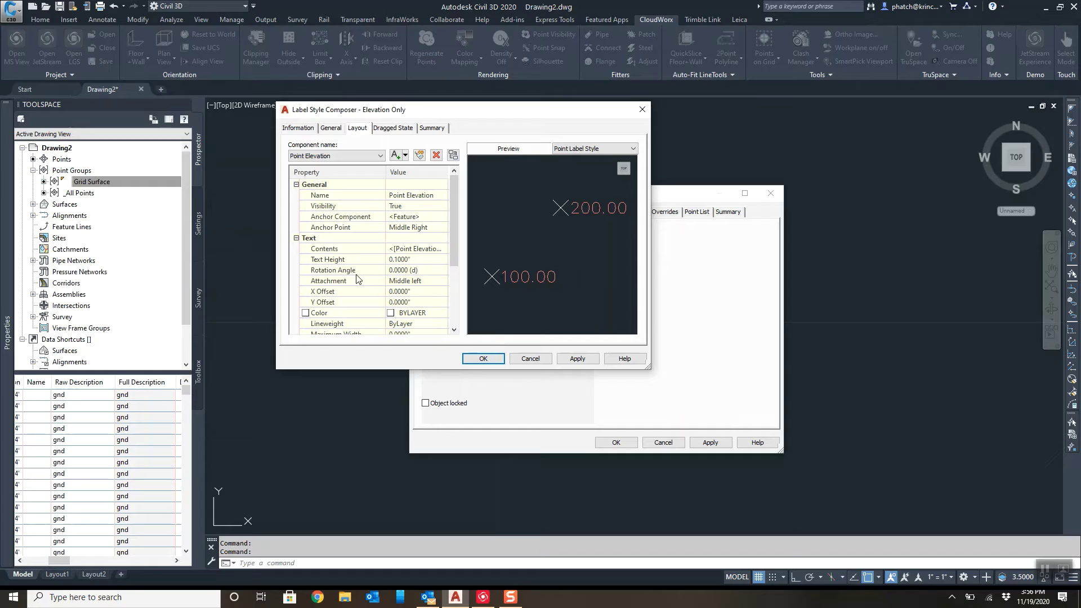
Make the label border visible with a Rounded Rectangular shape
drag(452, 208, 312, 154)
drag(450, 238, 454, 287)
click(424, 281)
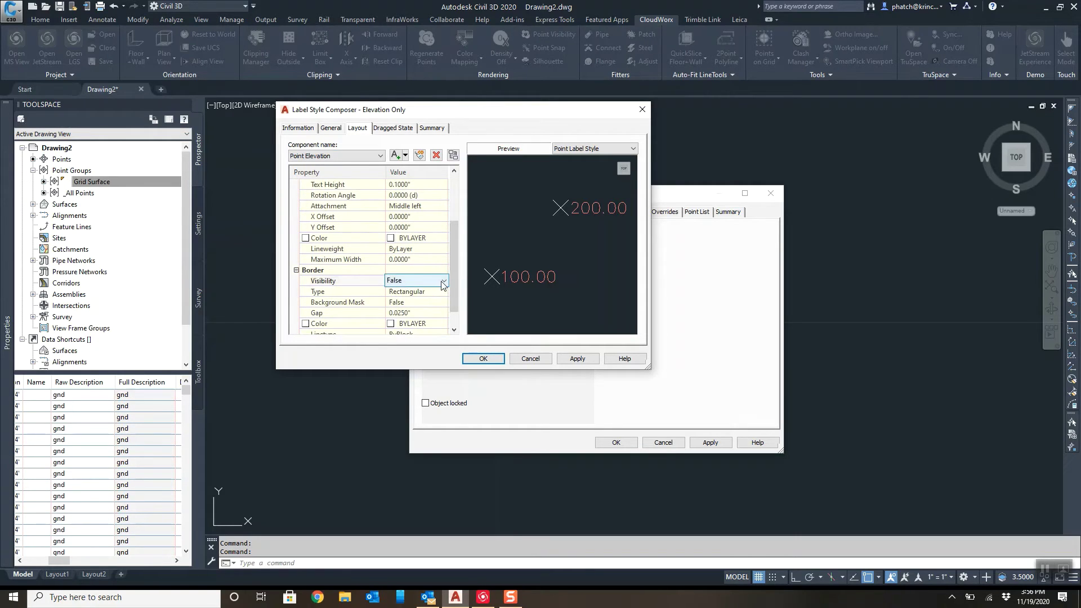
click(443, 281)
click(407, 302)
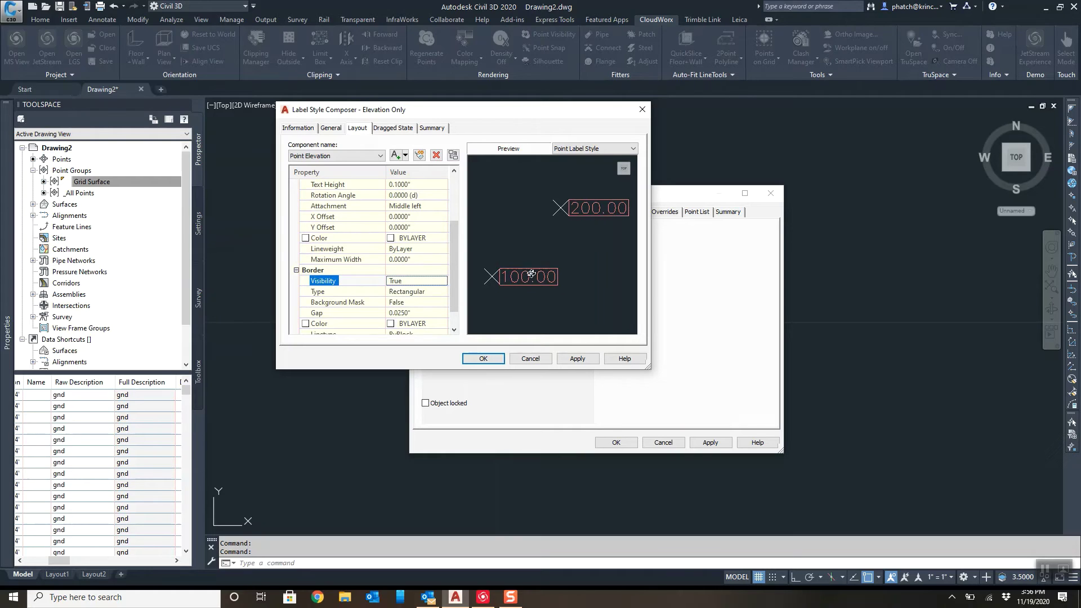
scroll(453, 285, down, 1)
click(421, 272)
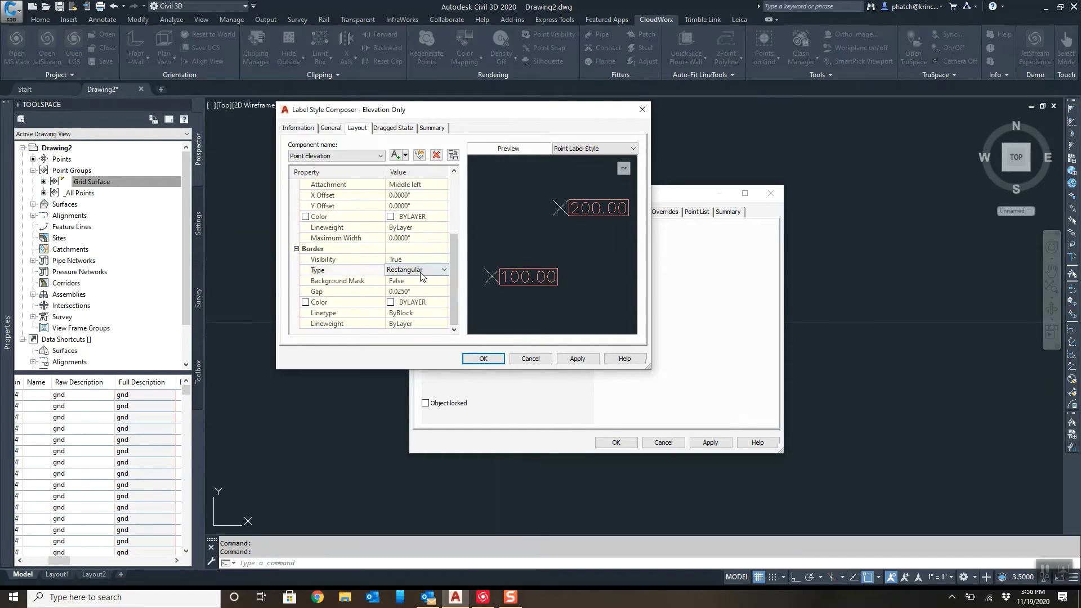
click(444, 270)
click(412, 292)
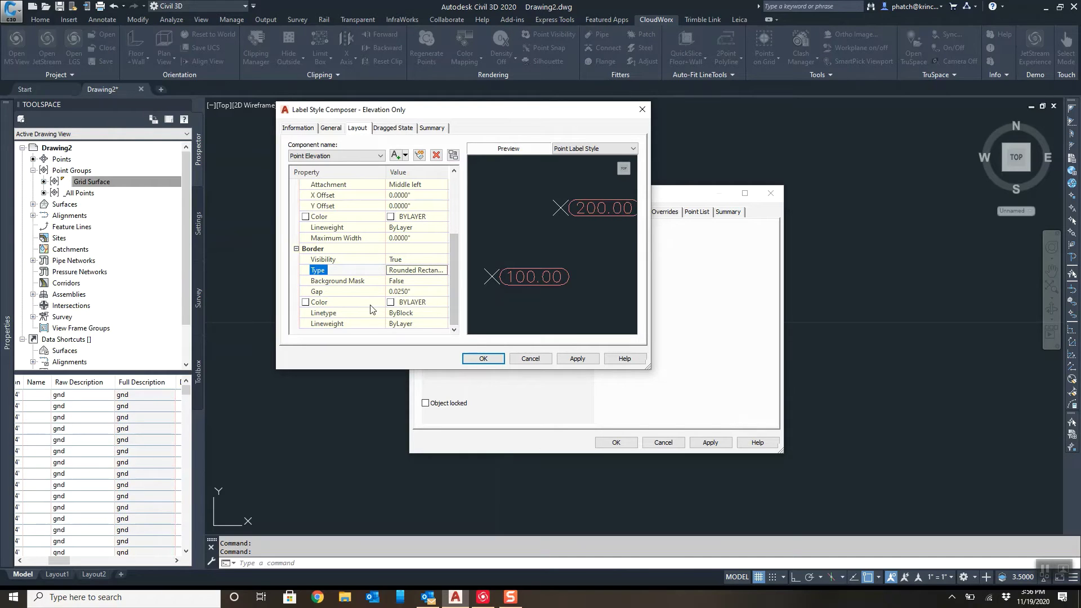
Turn on the border background mask and set the border colour to white
click(403, 281)
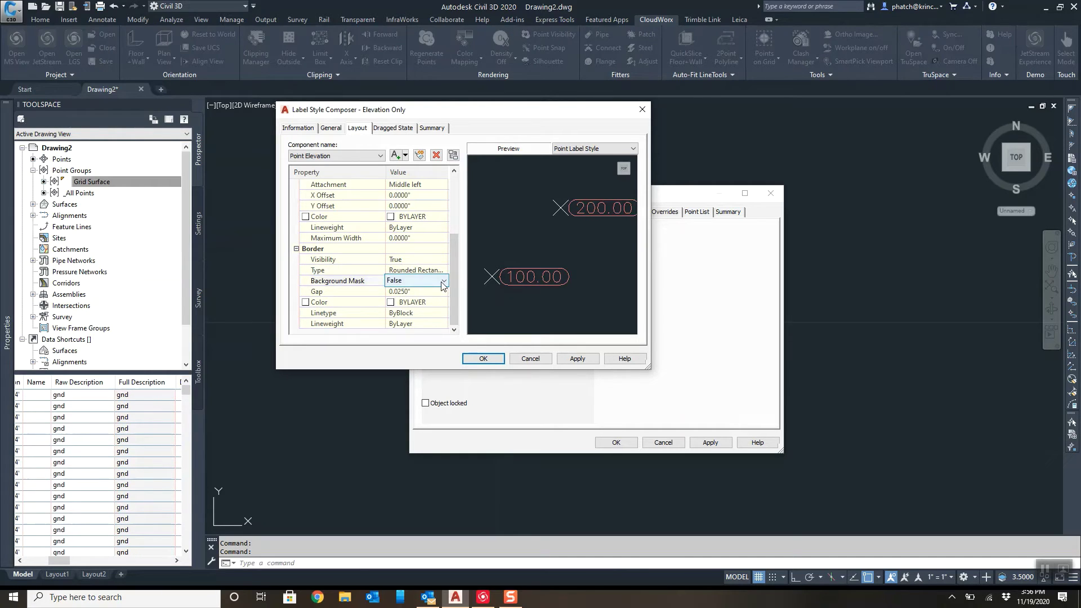
click(403, 281)
click(397, 302)
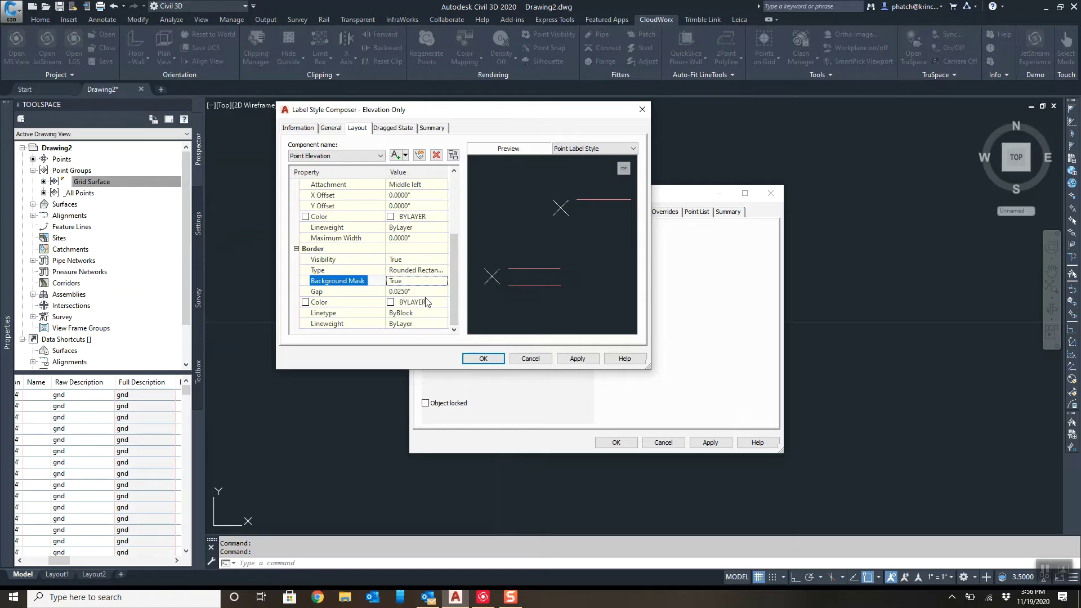
click(417, 271)
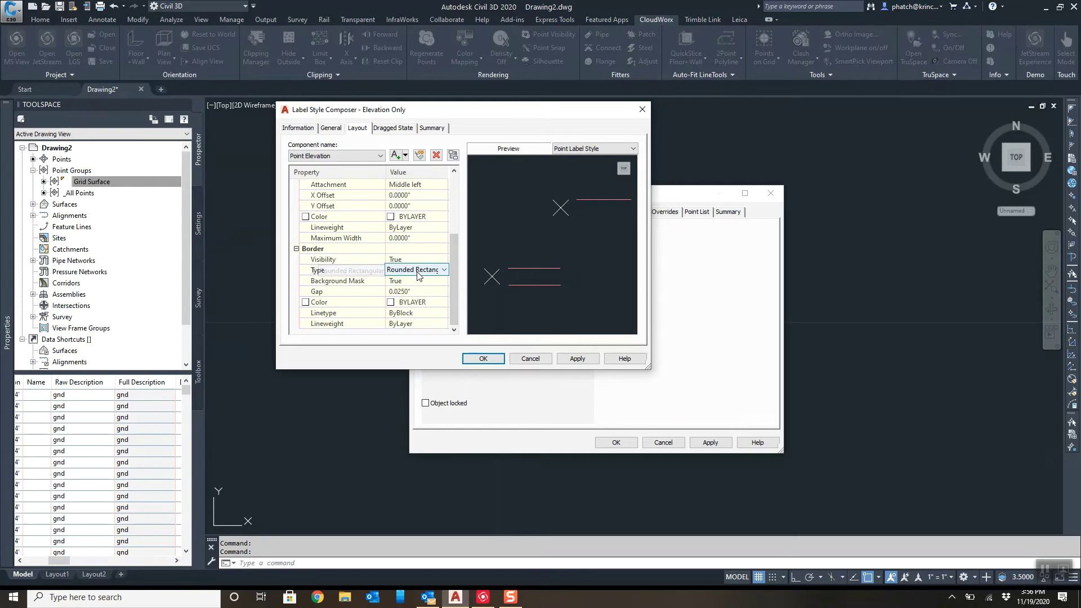
click(426, 303)
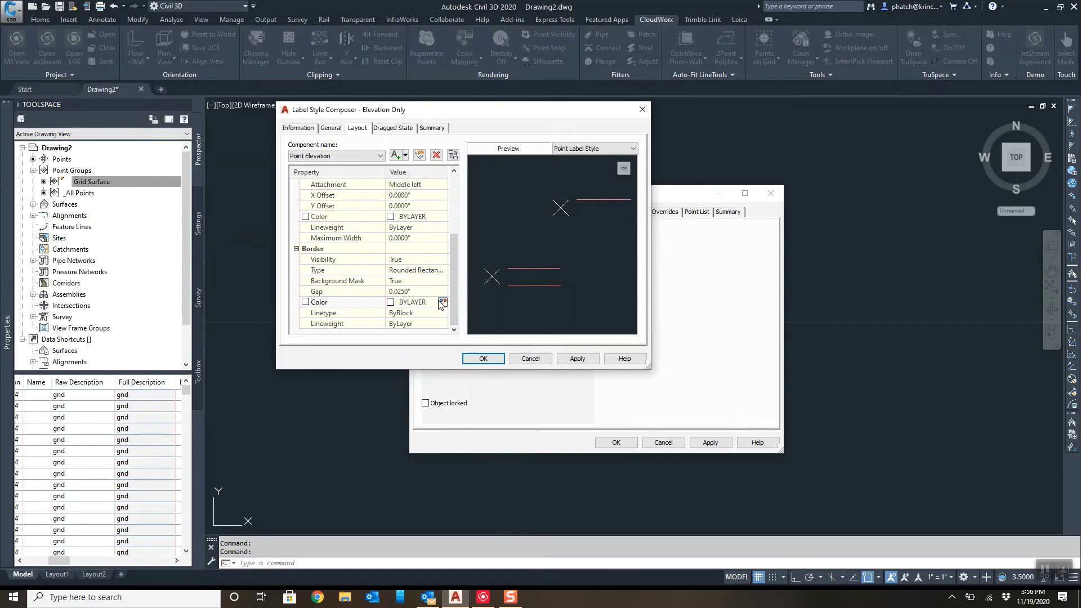
click(443, 305)
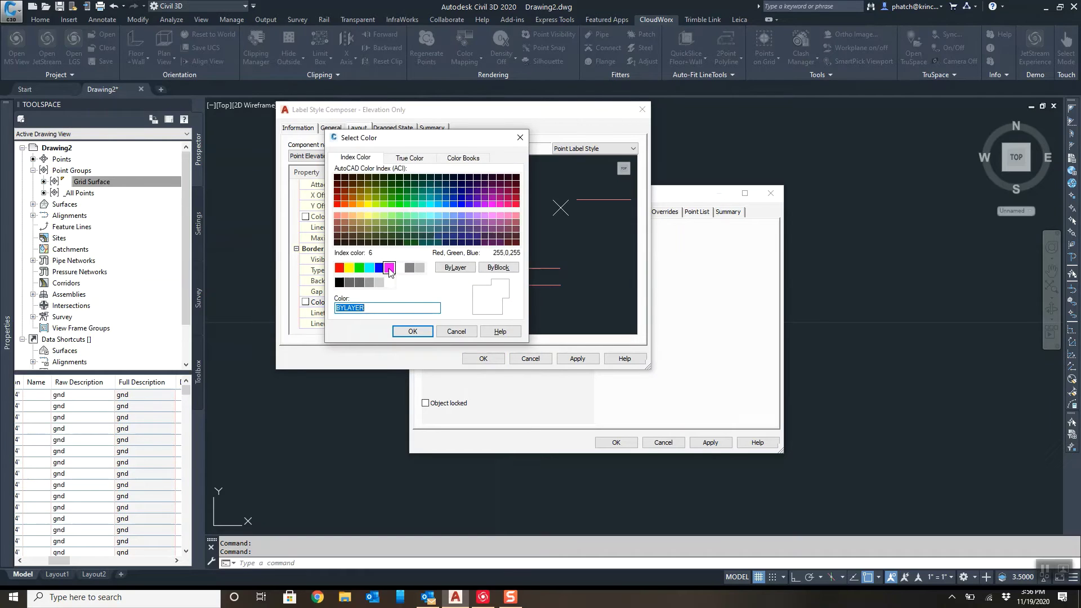
click(400, 269)
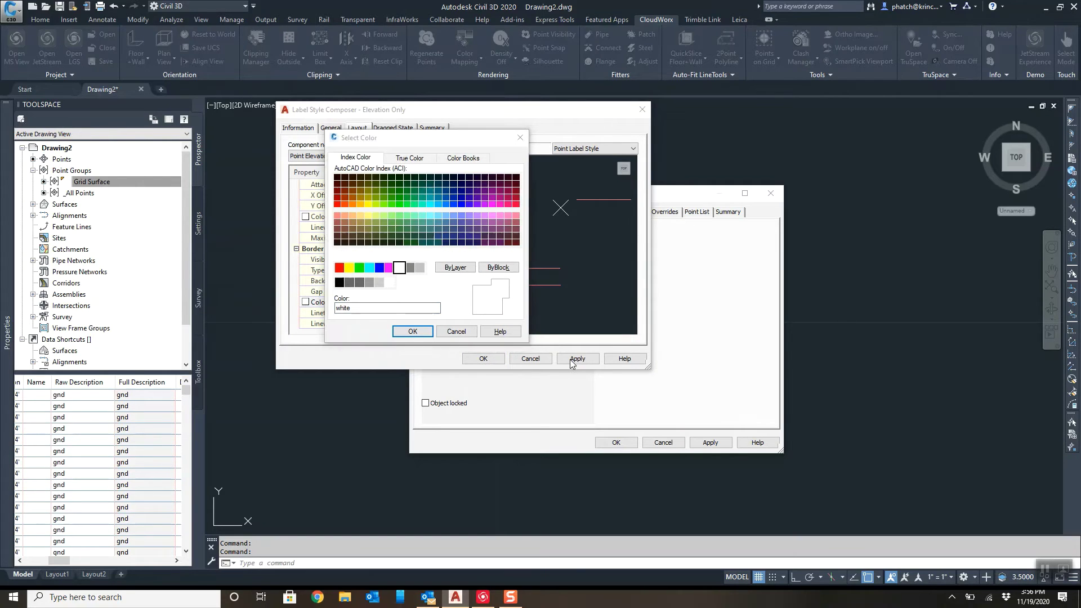
click(420, 333)
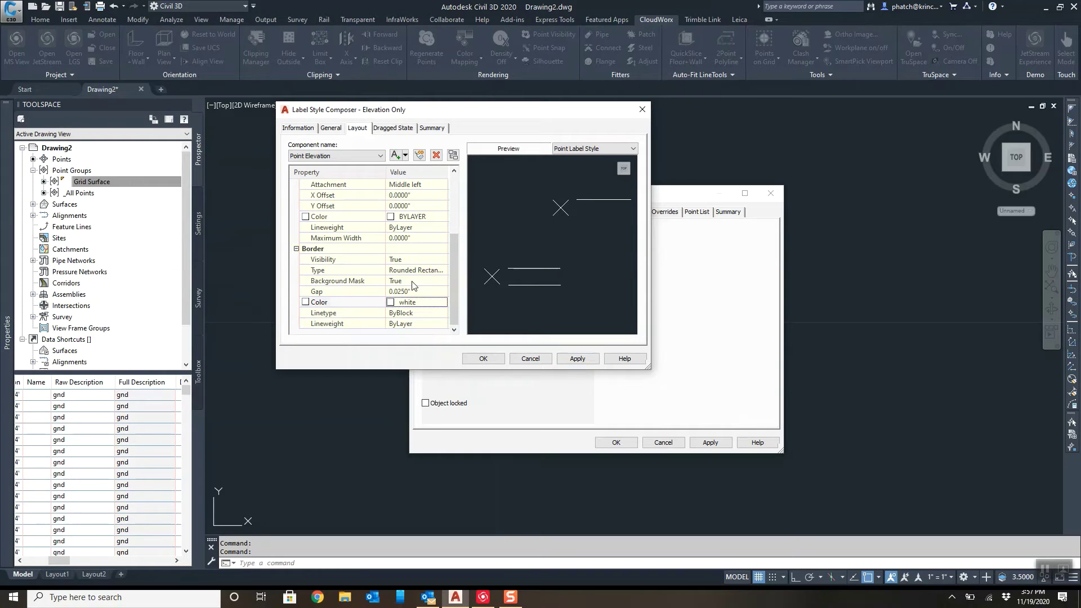
Set the label text height to 0.4000" and text colour to white
drag(454, 285, 455, 250)
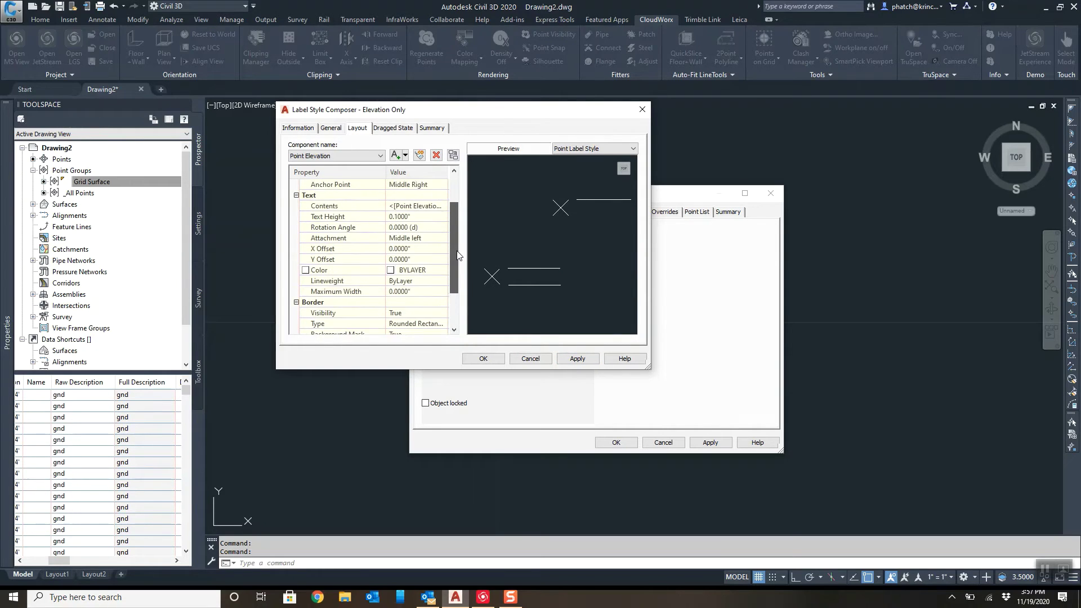
click(397, 217)
click(396, 217)
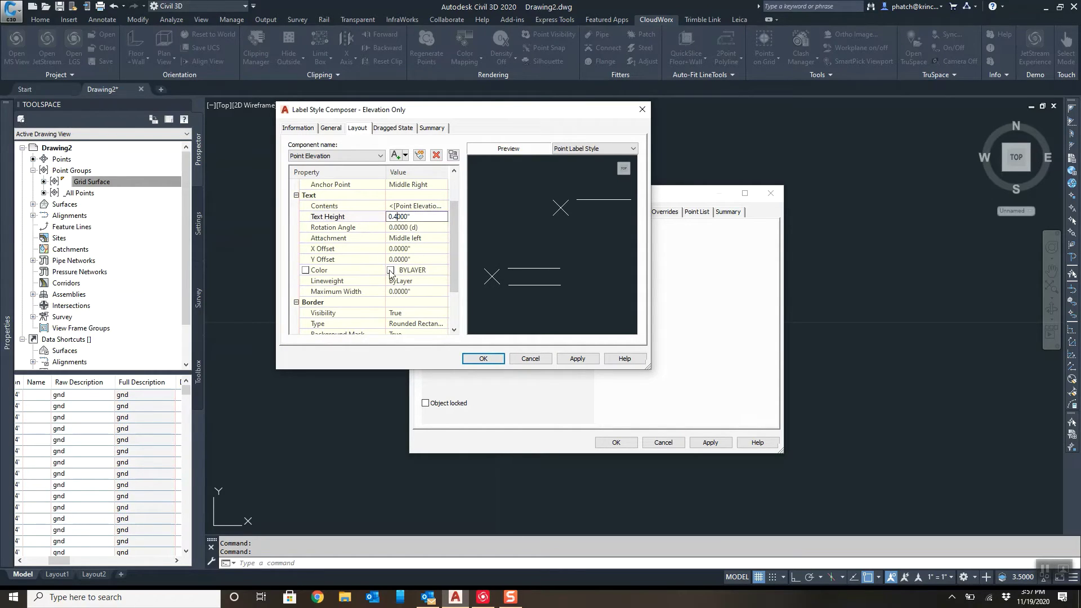
click(419, 271)
click(443, 271)
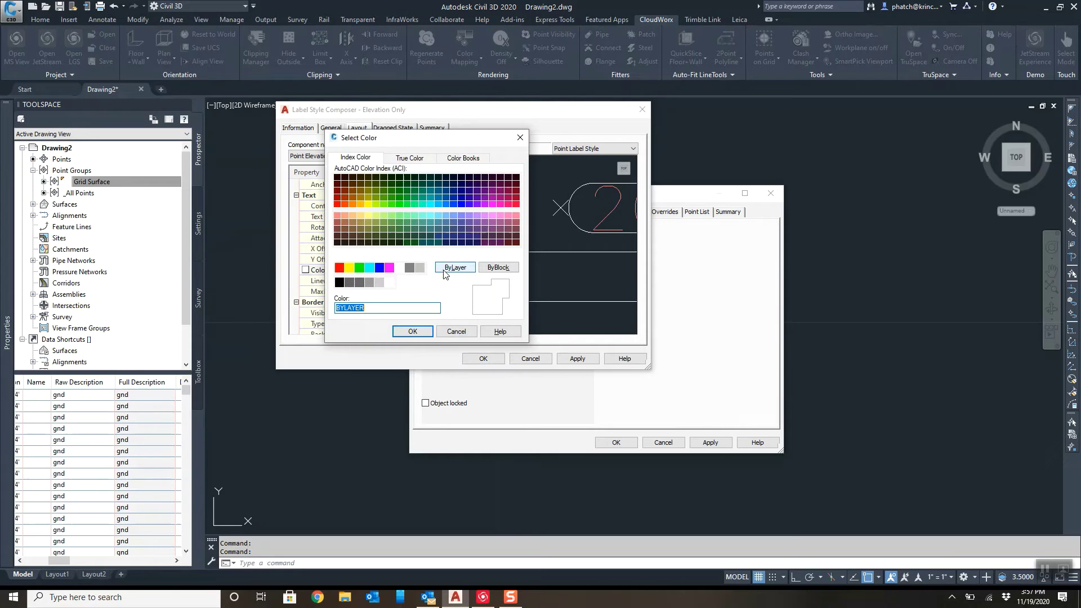
click(400, 268)
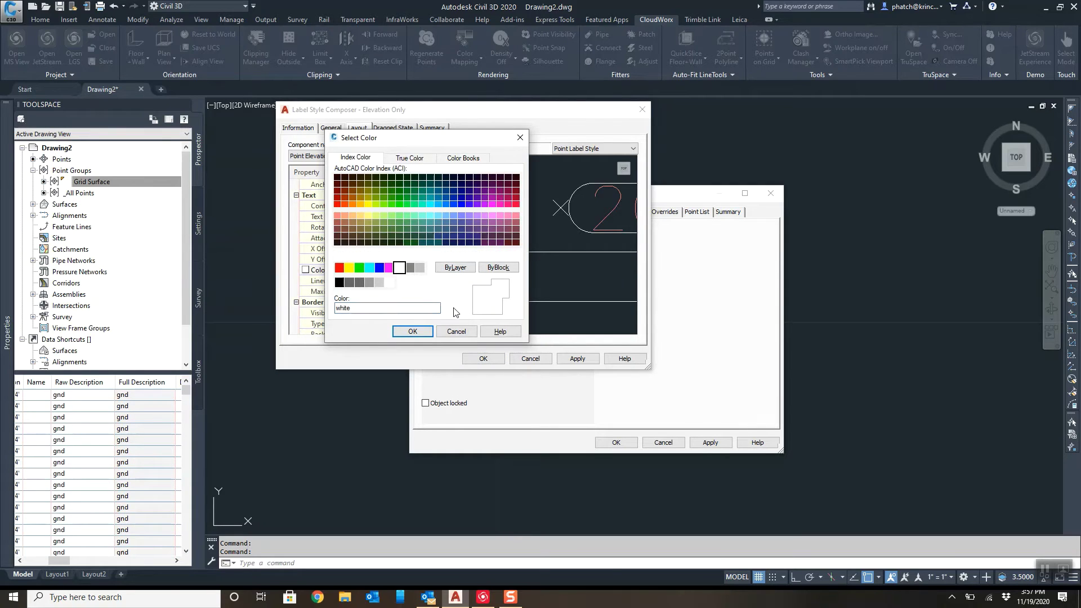
click(412, 331)
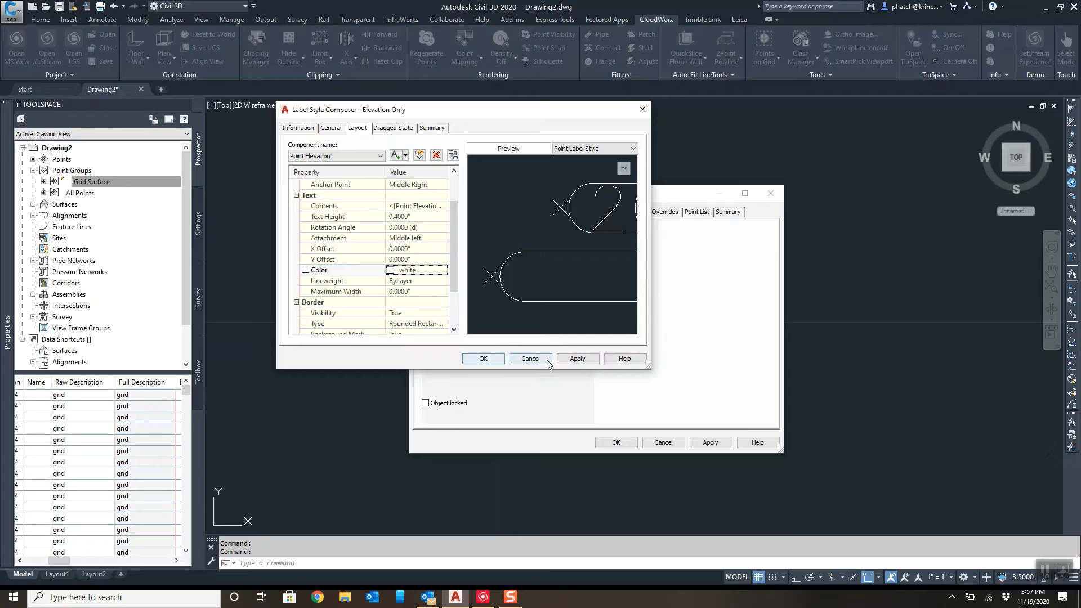
Apply and close the label style and Grid Surface point group properties
click(572, 361)
click(483, 359)
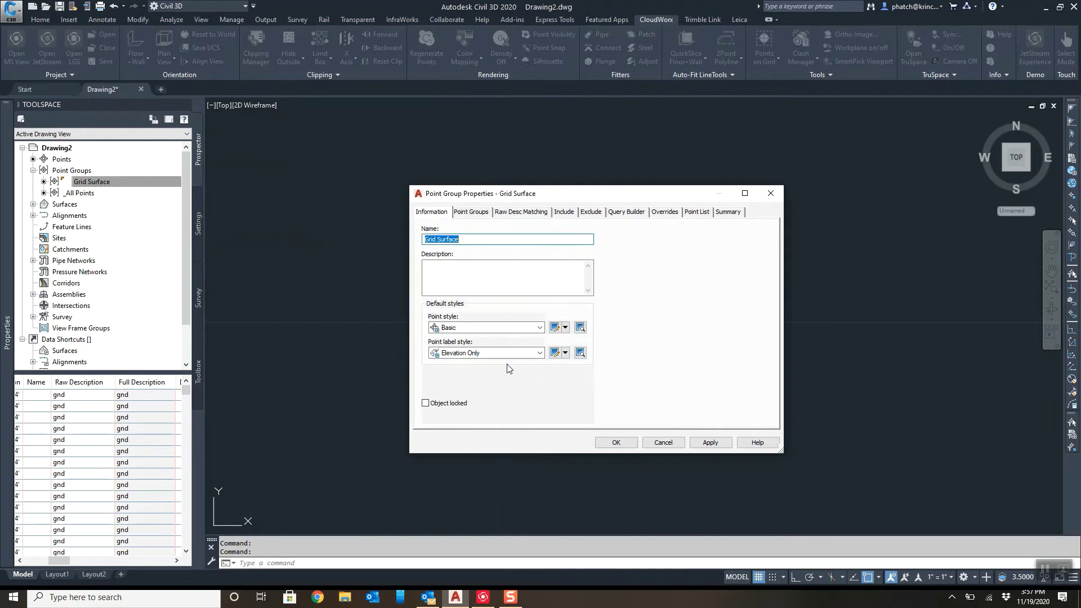
click(710, 443)
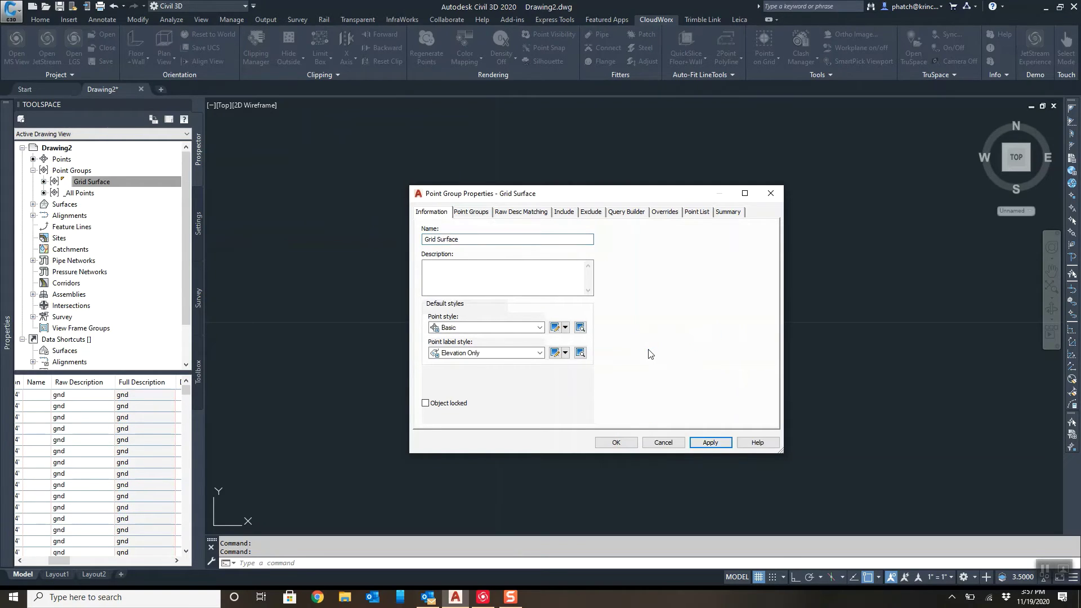
click(628, 439)
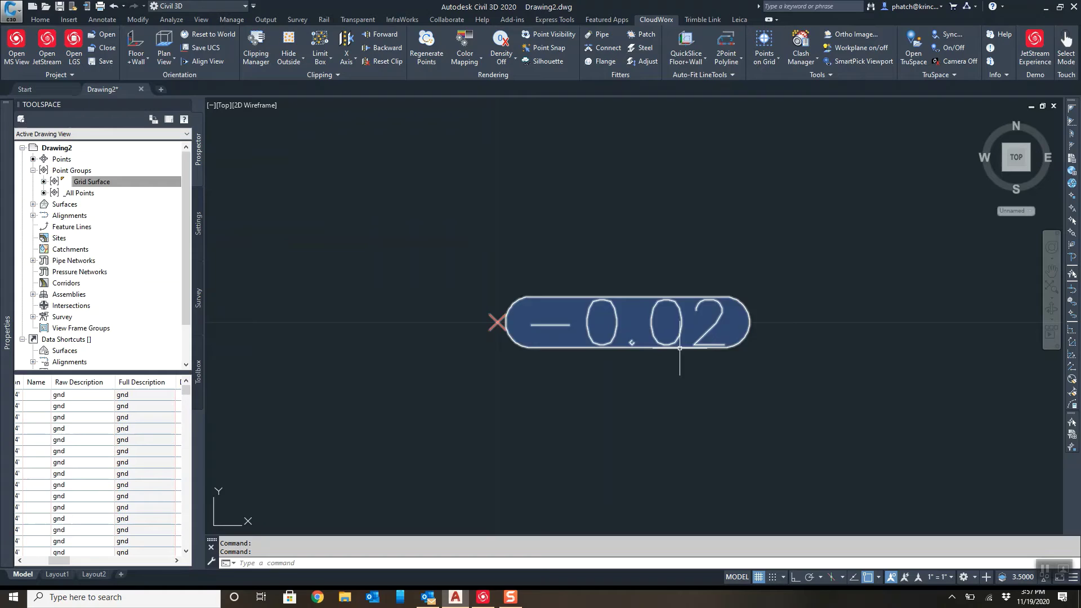
Set the Grid Surface's surface style to Elevation Banding (2D)
click(32, 205)
right_click(81, 217)
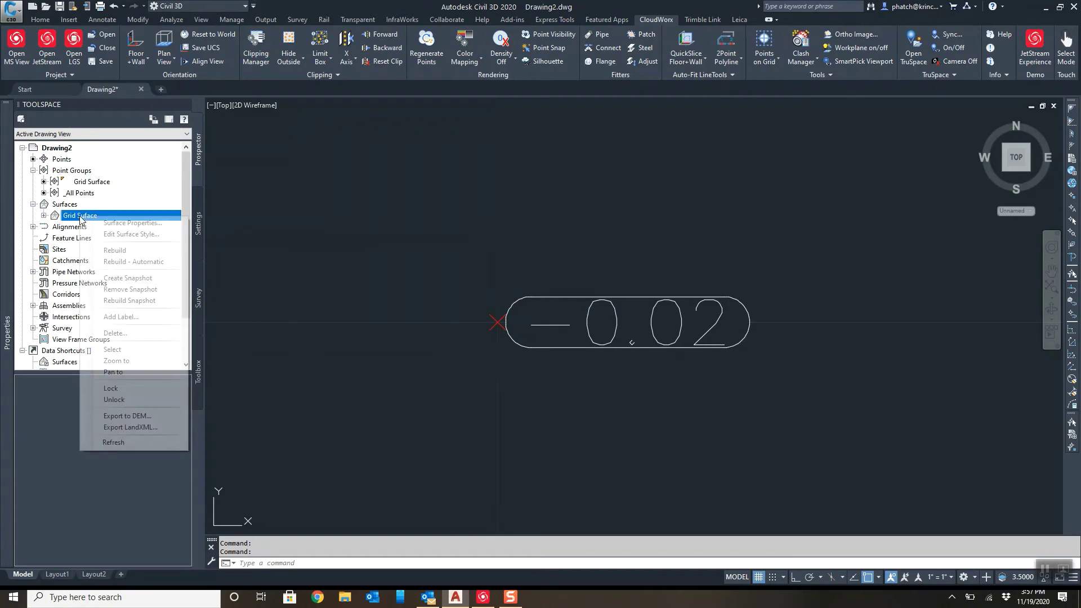
click(150, 247)
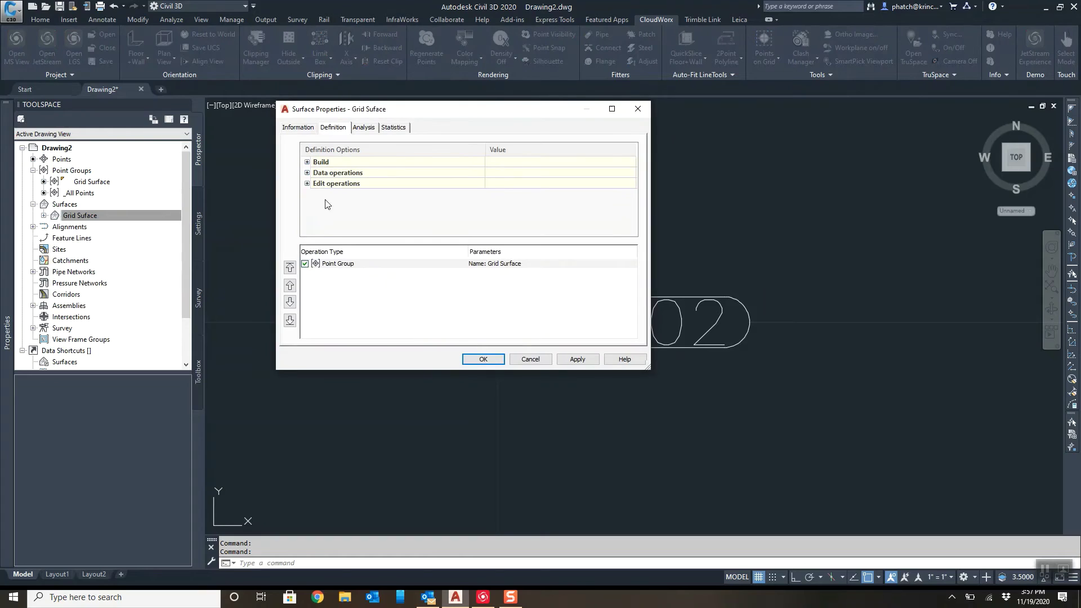
click(299, 128)
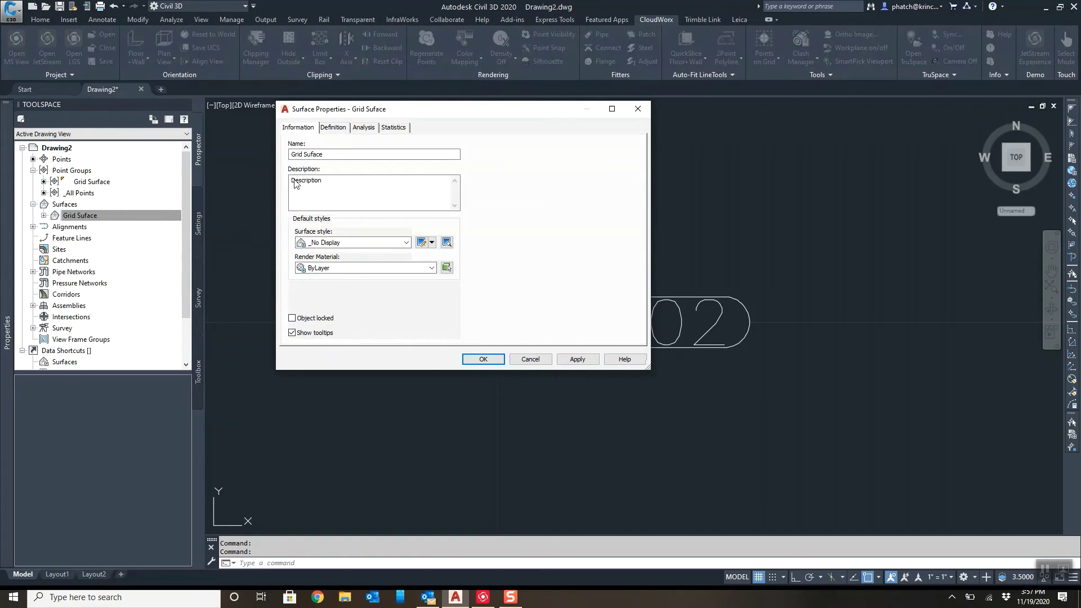
click(406, 242)
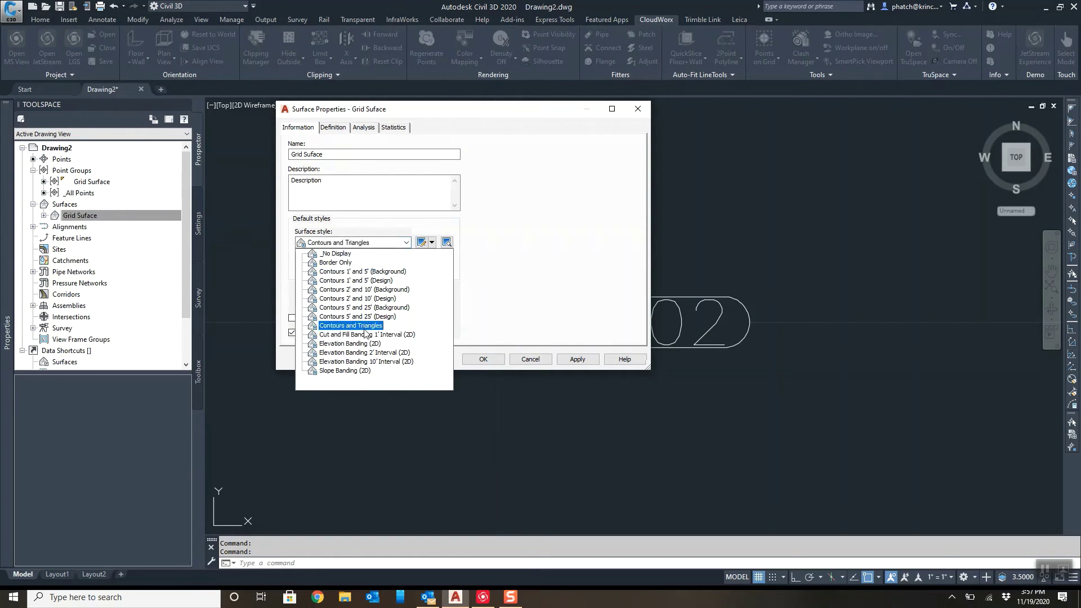
click(345, 344)
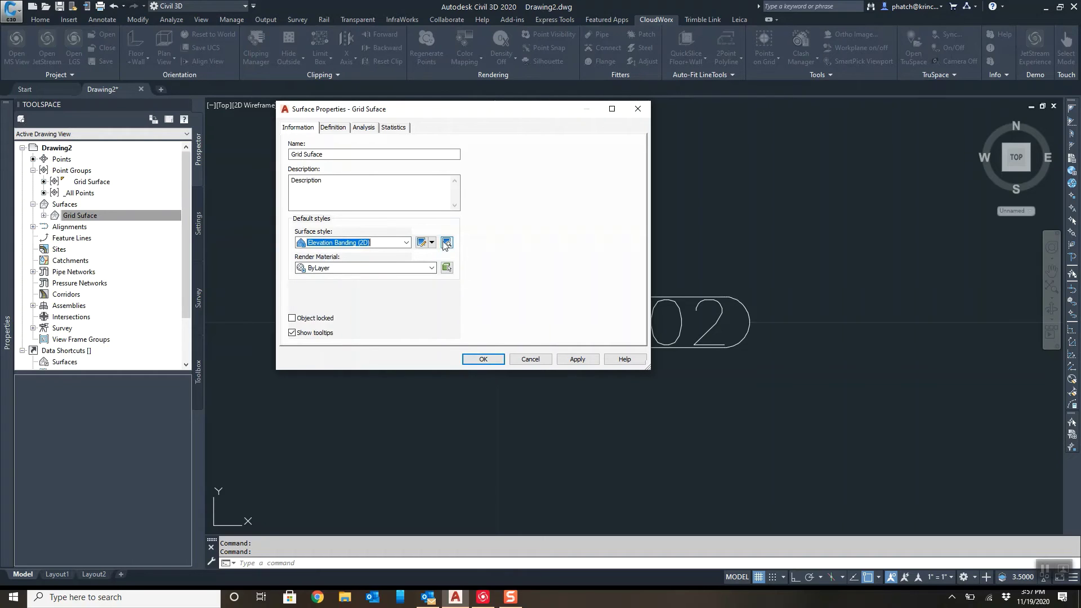
Edit the style's elevation analysis to use 10 ranges by number of ranges, and apply
click(432, 243)
click(456, 278)
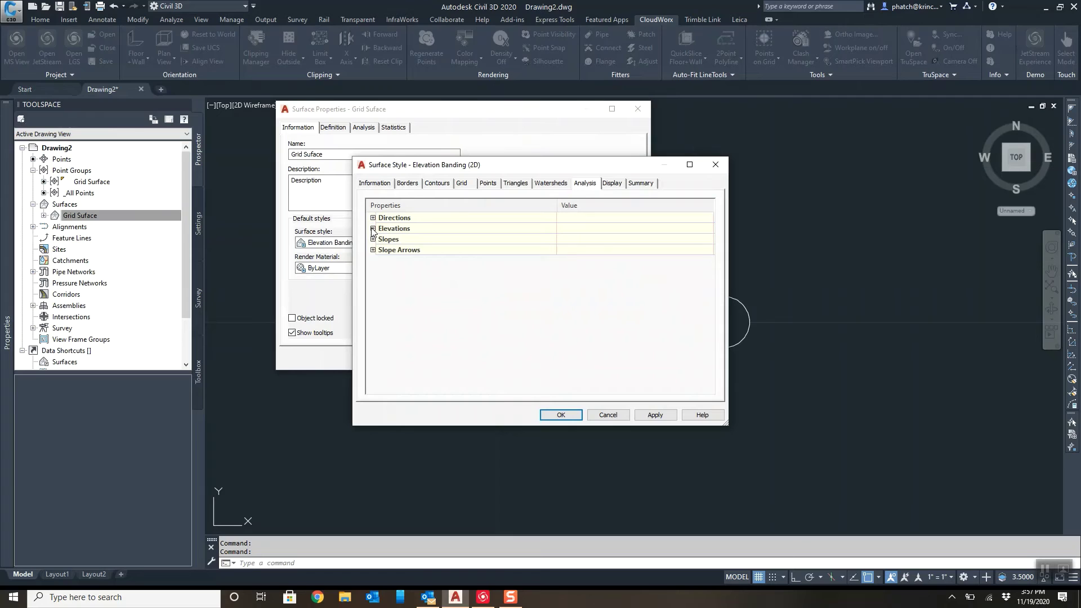
click(373, 229)
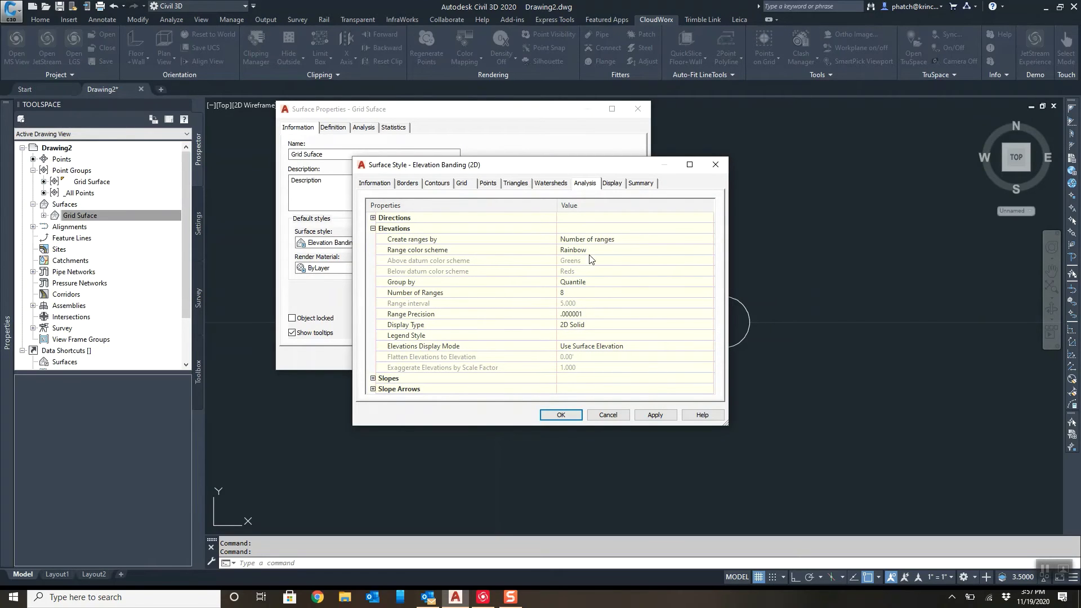
click(668, 238)
click(650, 241)
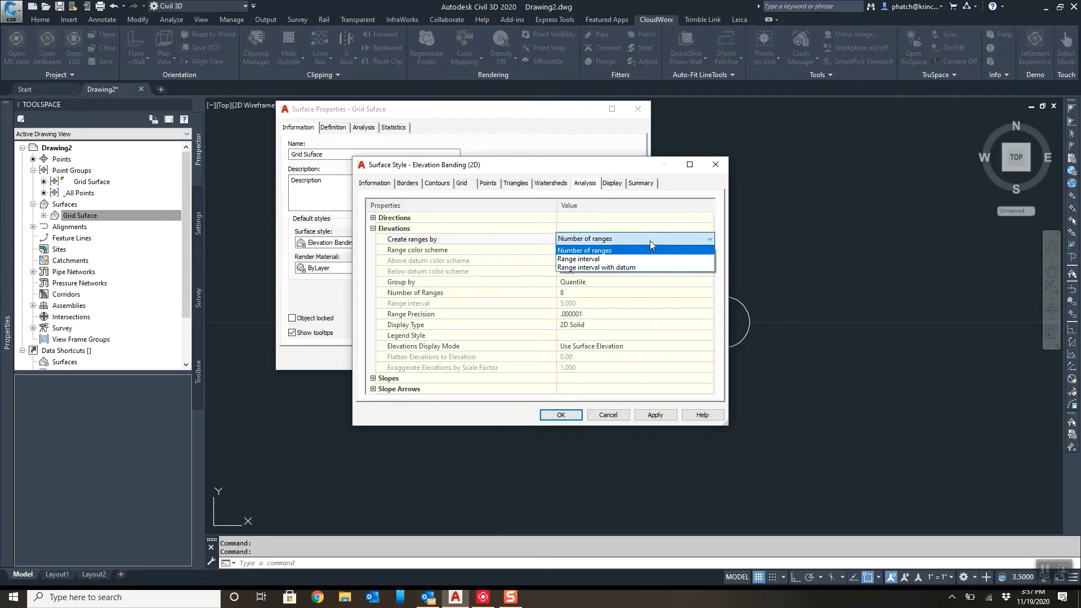
click(586, 250)
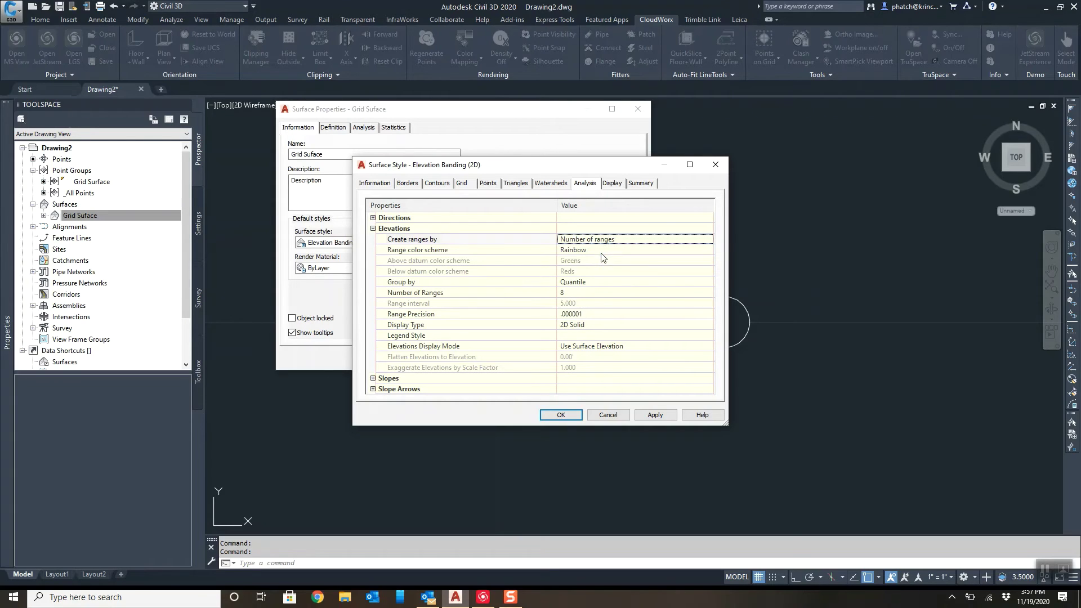
click(570, 293)
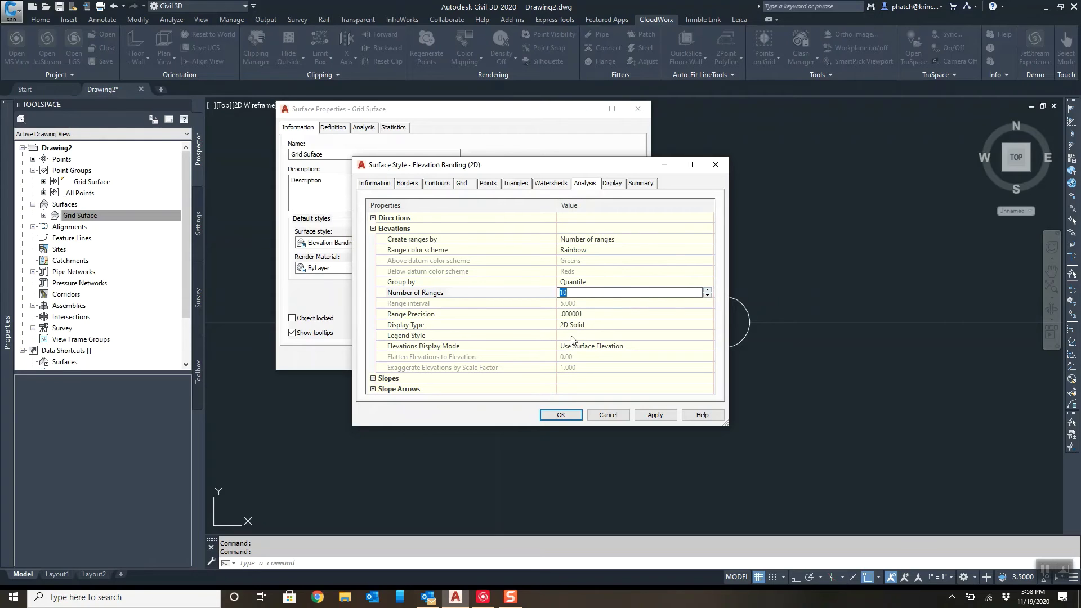
click(588, 326)
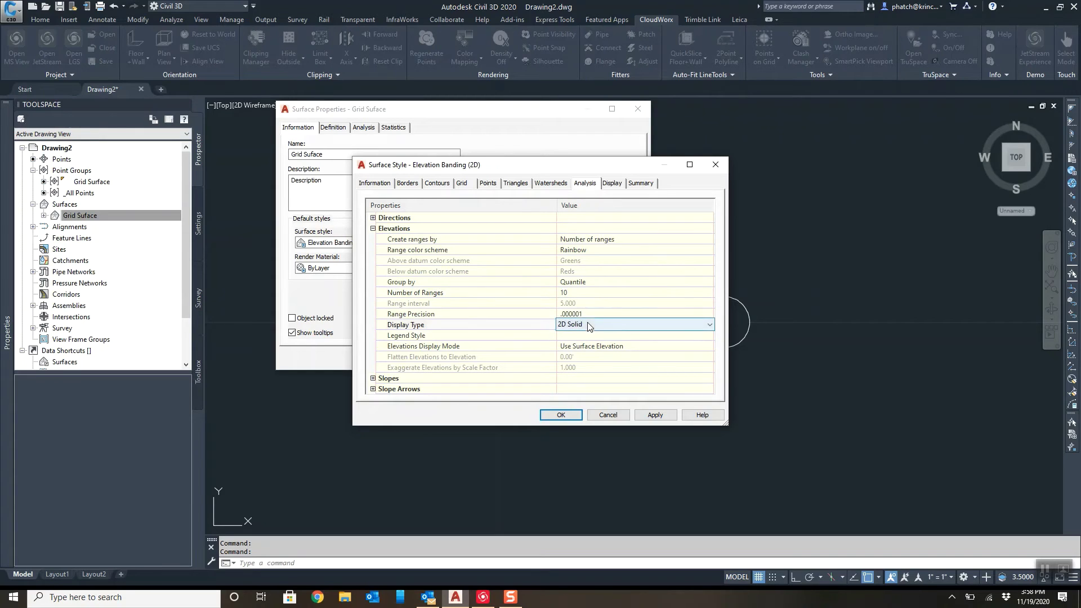
click(655, 416)
Accept the style and surface properties, then zoom to view the whole rainbow-banded surface
click(560, 416)
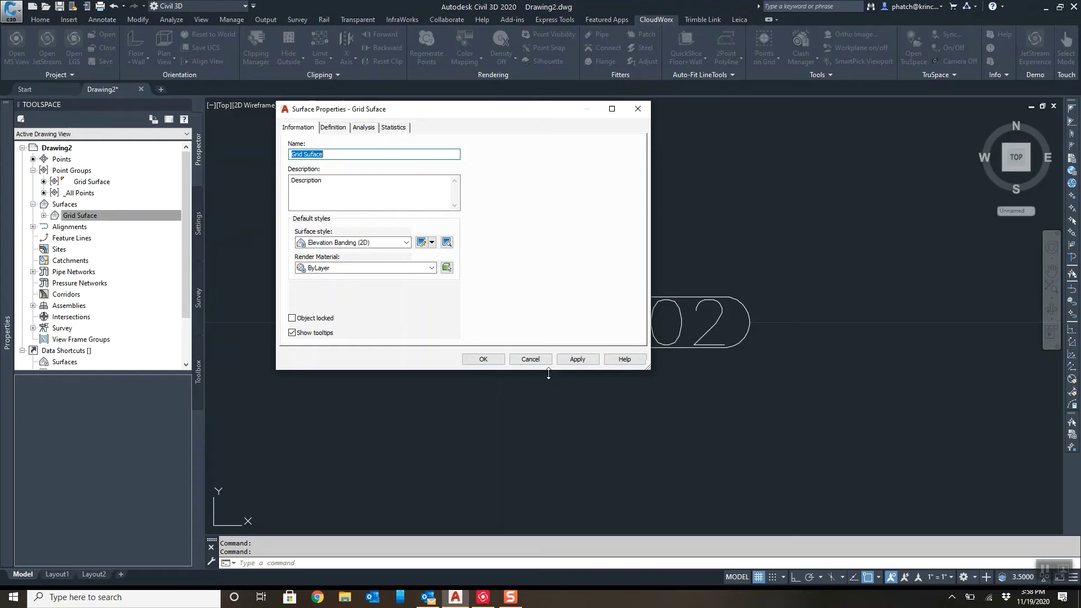
click(577, 359)
click(485, 360)
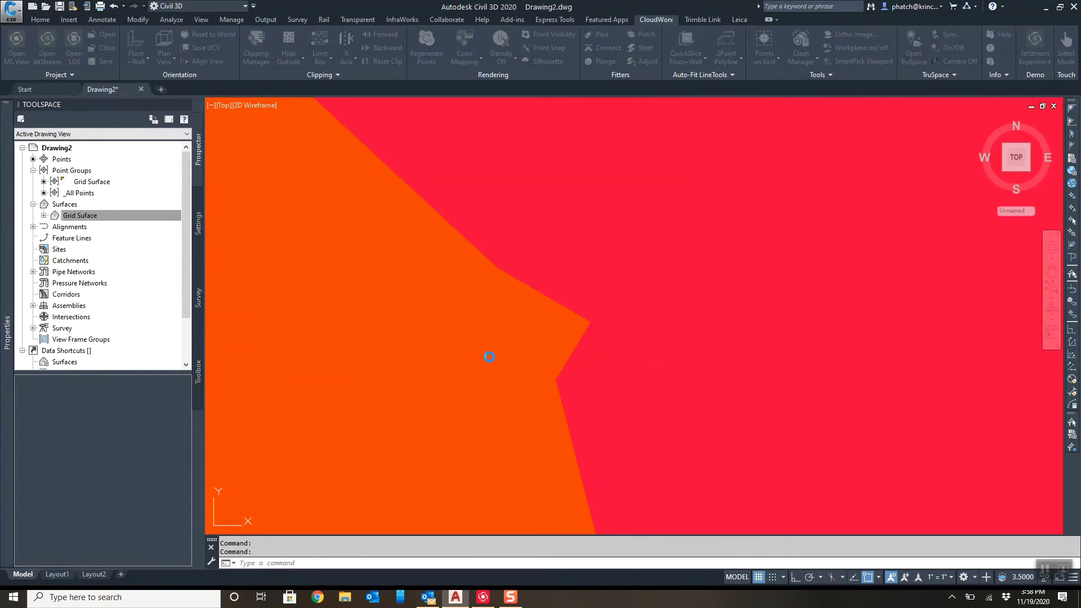
scroll(546, 333, down, 8)
scroll(601, 326, up, 4)
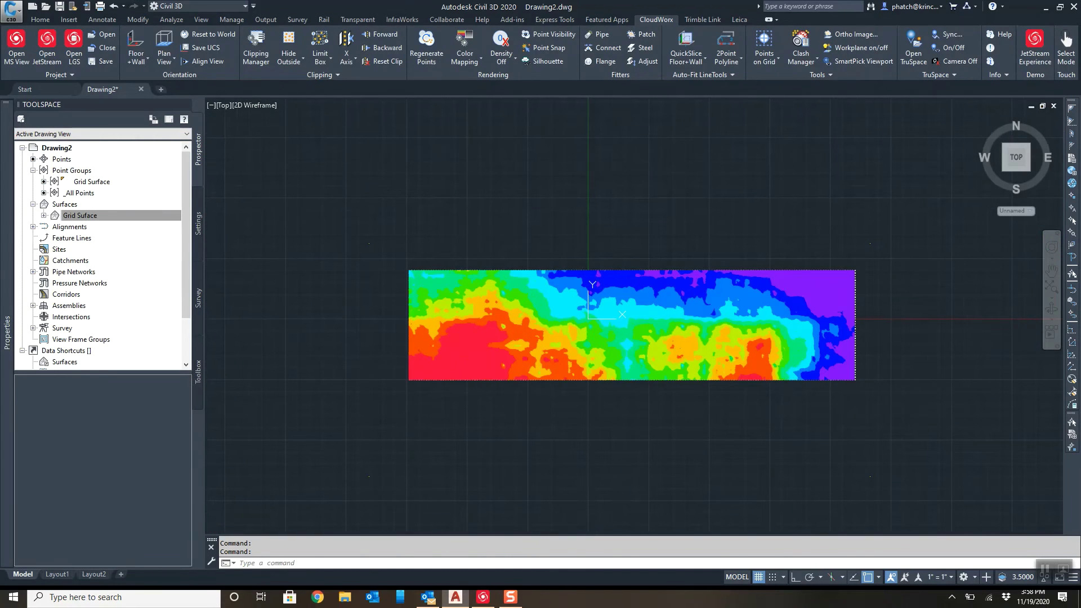
scroll(650, 331, up, 4)
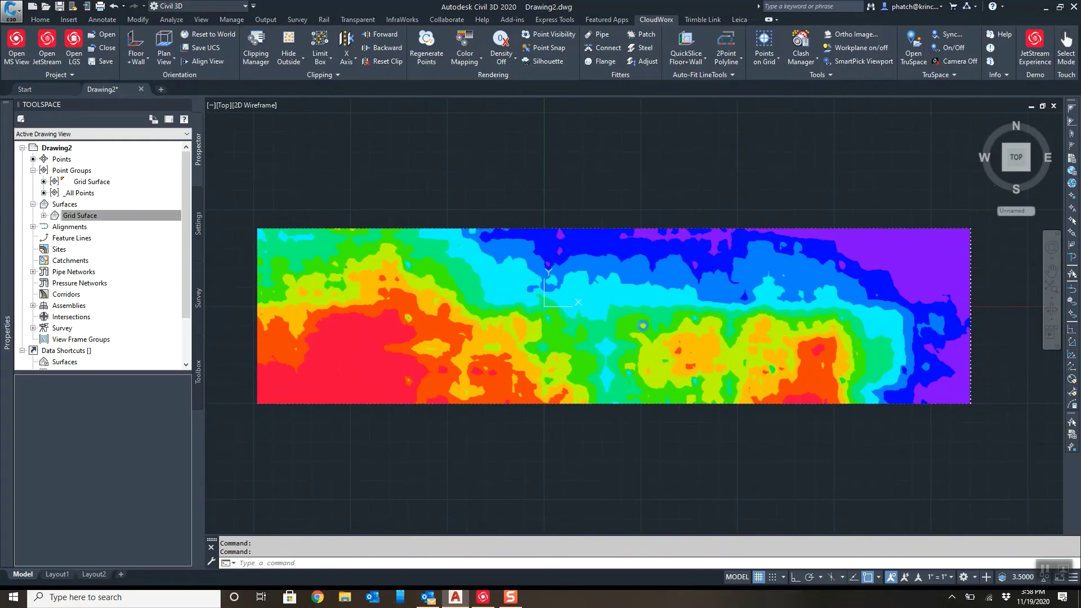
scroll(643, 326, down, 2)
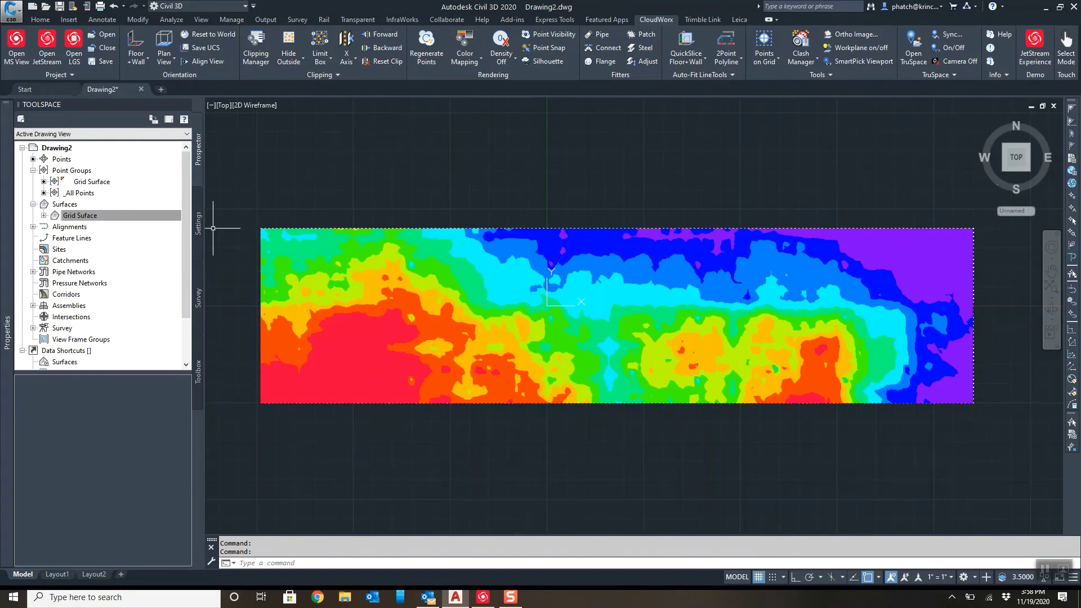
Send the grid surface to the back of the display order
click(346, 228)
right_click(346, 228)
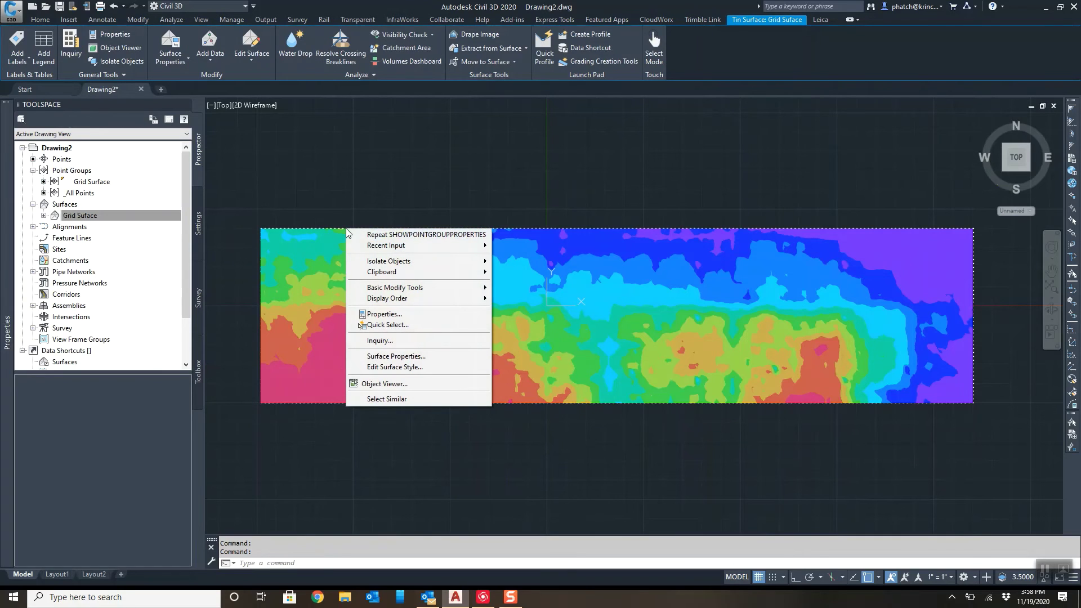
mouse_move(412, 299)
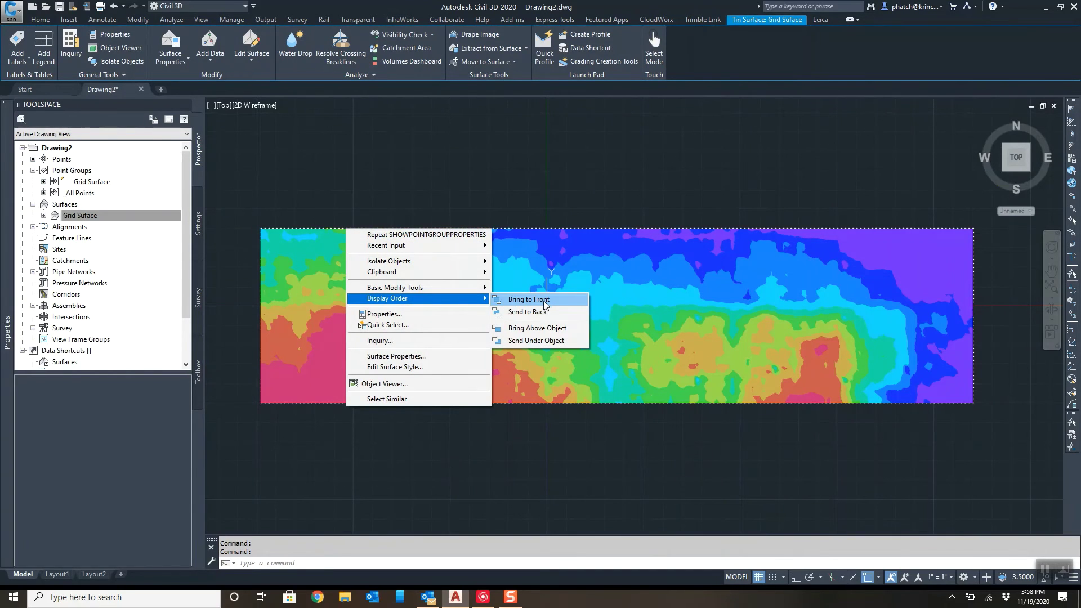
click(538, 312)
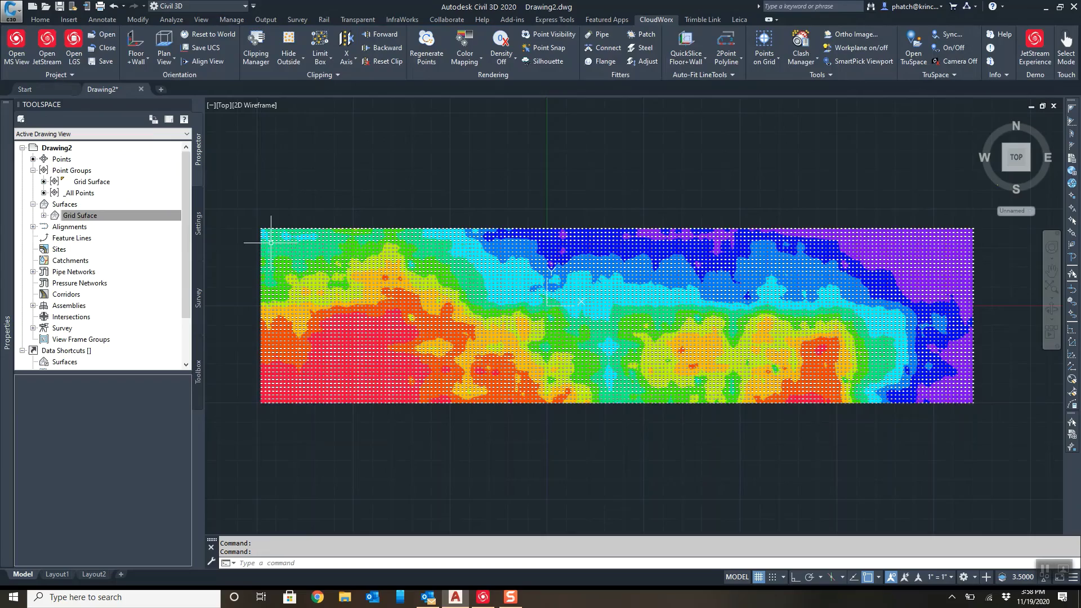
Zoom and pan across the surface to check the point labels show on top
scroll(271, 242, up, 8)
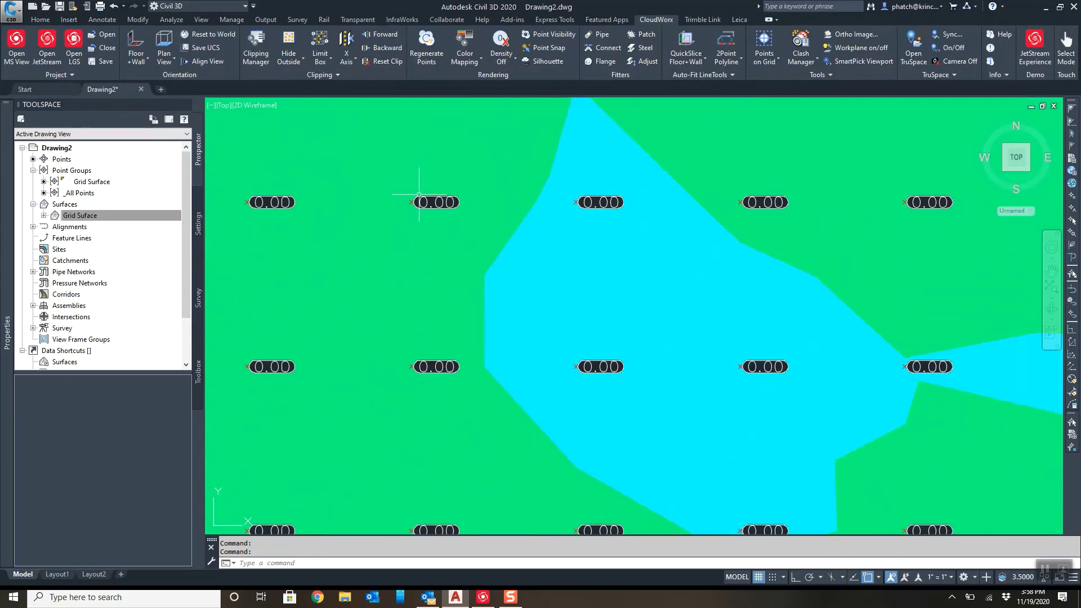
scroll(419, 195, up, 2)
scroll(446, 224, down, 10)
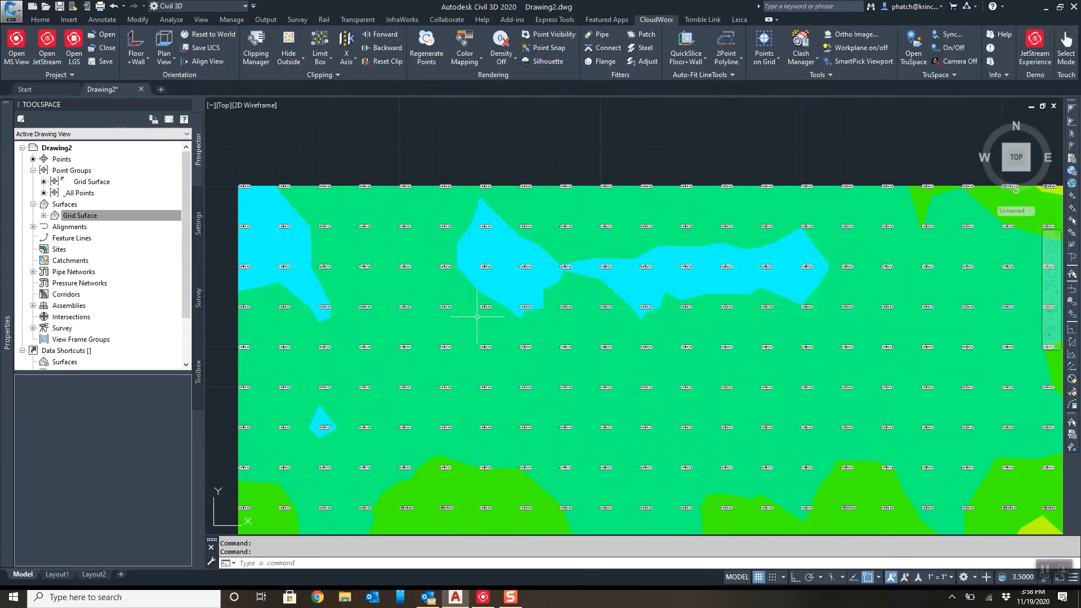
scroll(477, 317, up, 2)
scroll(473, 234, down, 6)
scroll(423, 399, up, 10)
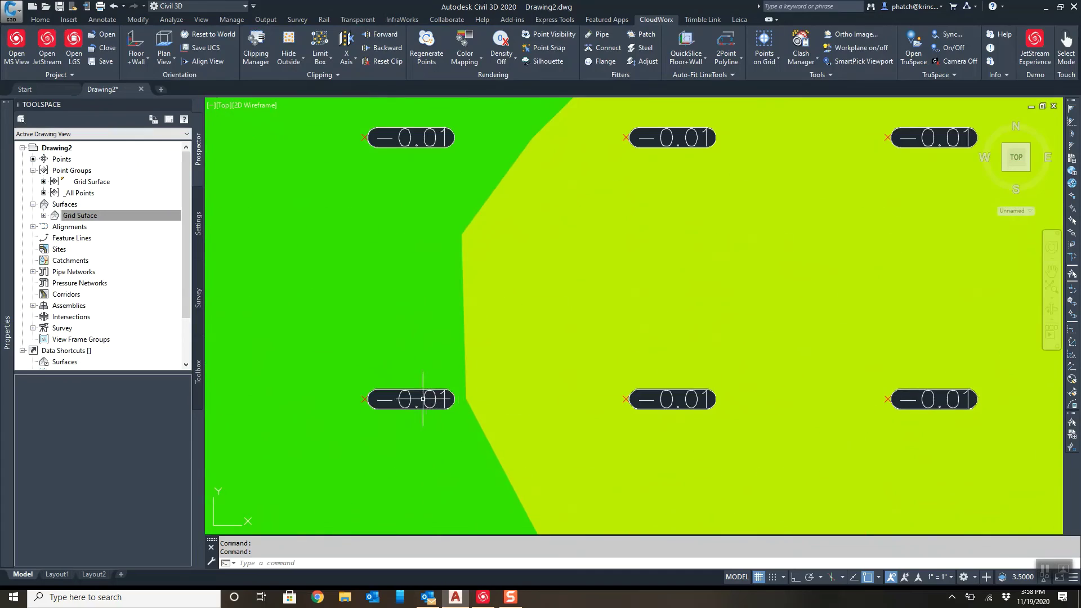
scroll(423, 399, down, 8)
scroll(688, 430, up, 3)
middle_drag(687, 429, 546, 275)
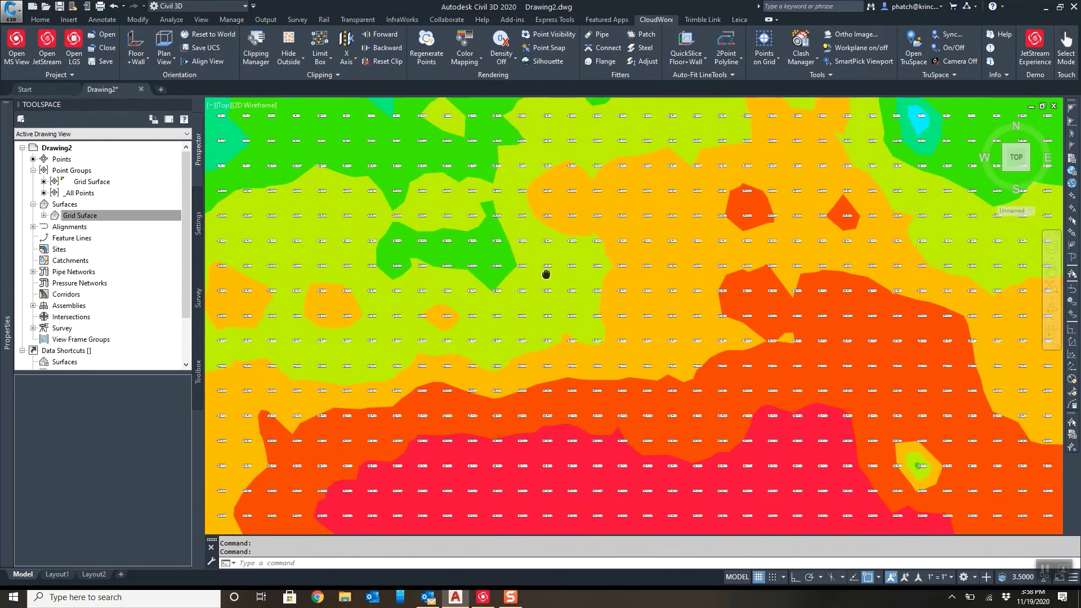
scroll(695, 379, up, 6)
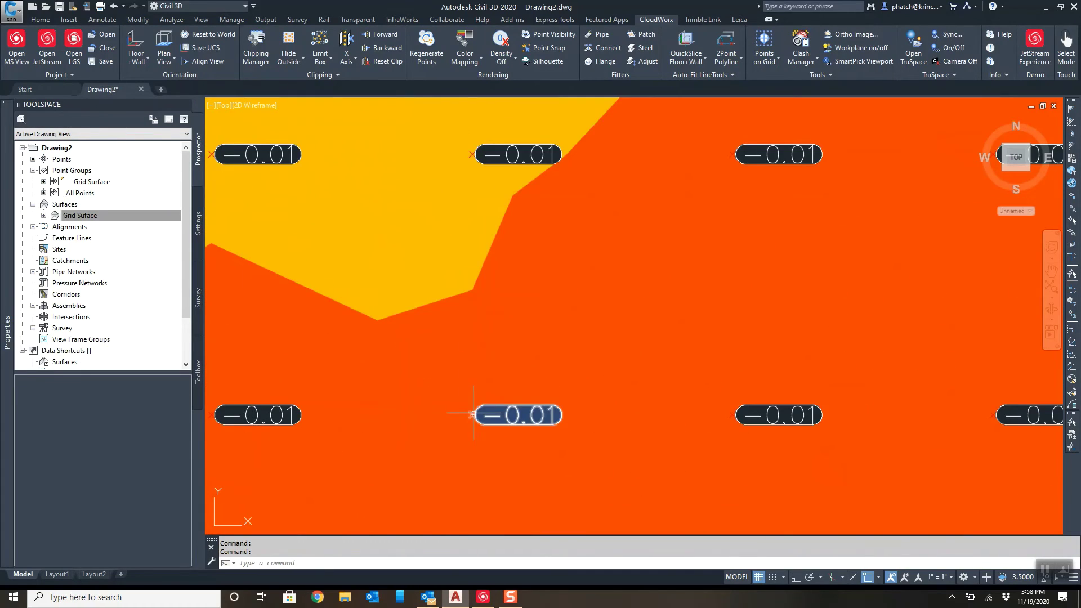
scroll(474, 412, down, 7)
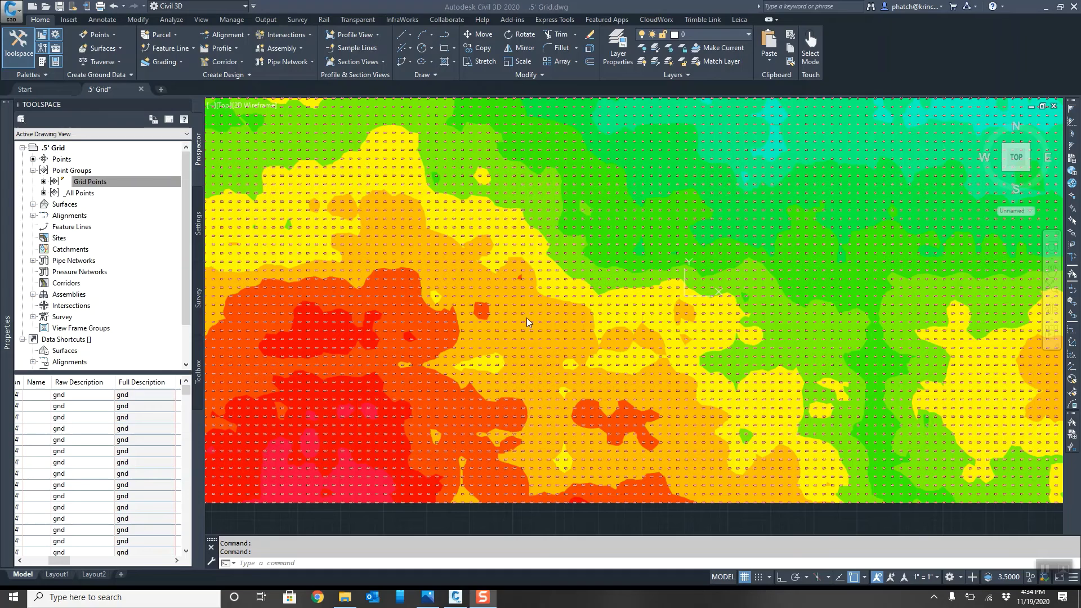
Zoom and pan around the banded surface to inspect the elevation-labelled points
scroll(517, 318, up, 5)
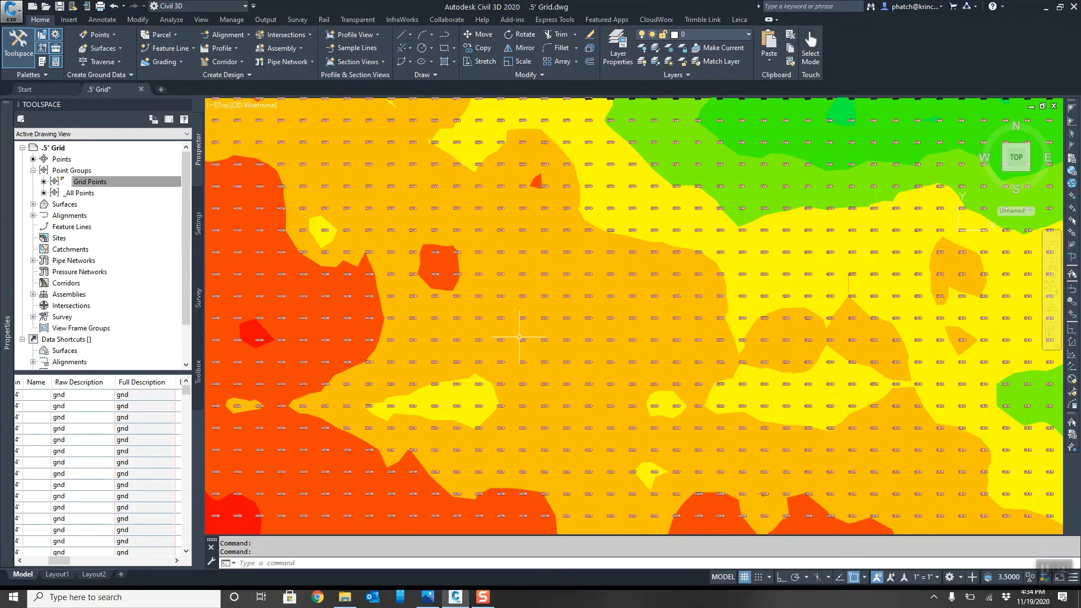
scroll(517, 318, up, 8)
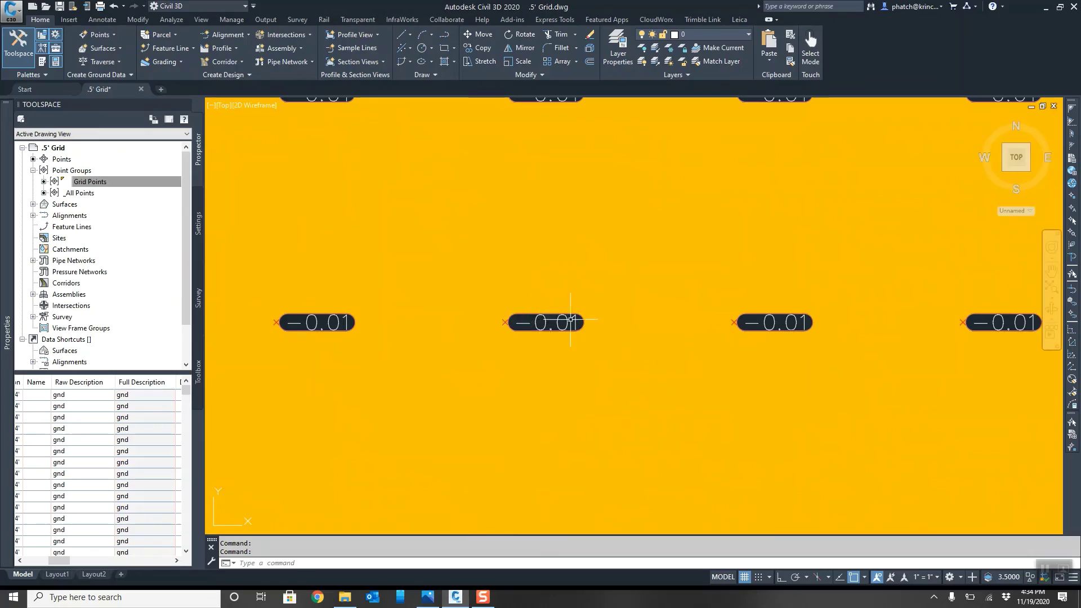
scroll(576, 324, down, 10)
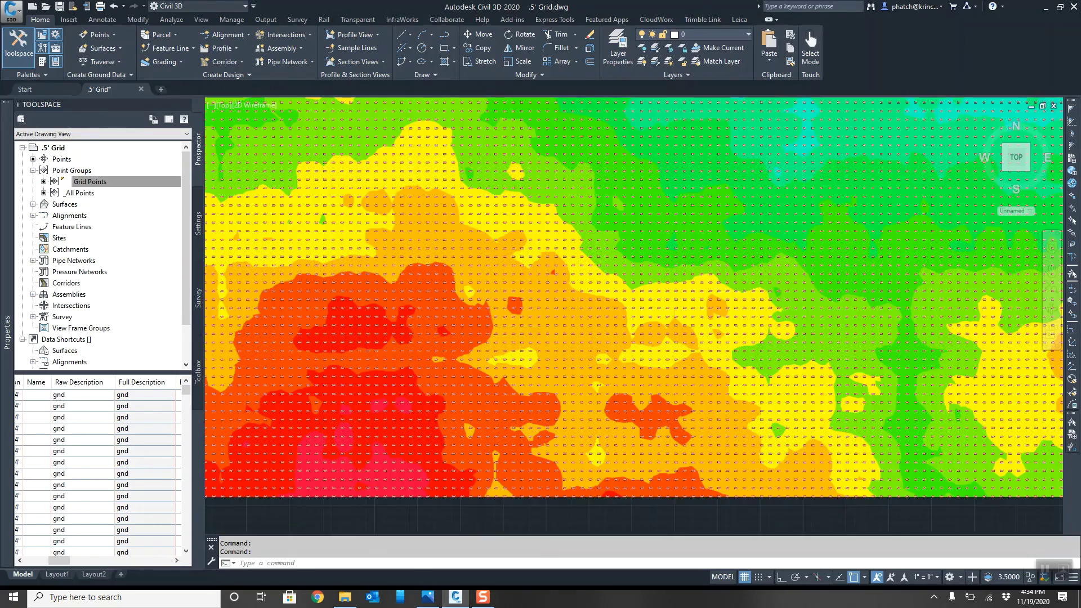
scroll(417, 410, down, 2)
middle_drag(417, 410, 536, 398)
scroll(560, 449, up, 2)
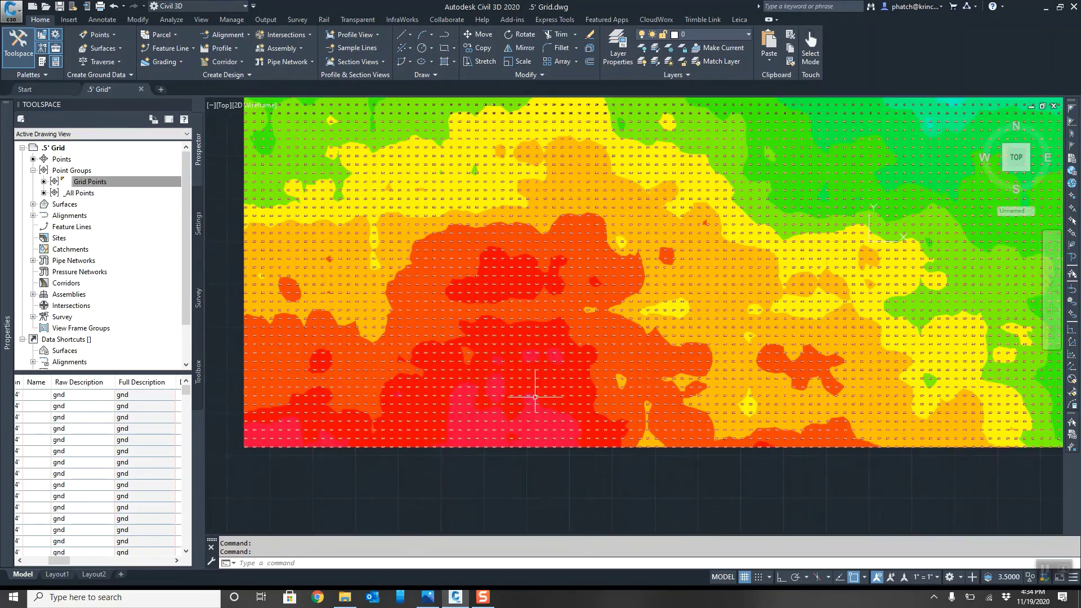
scroll(689, 348, up, 1)
scroll(662, 355, down, 2)
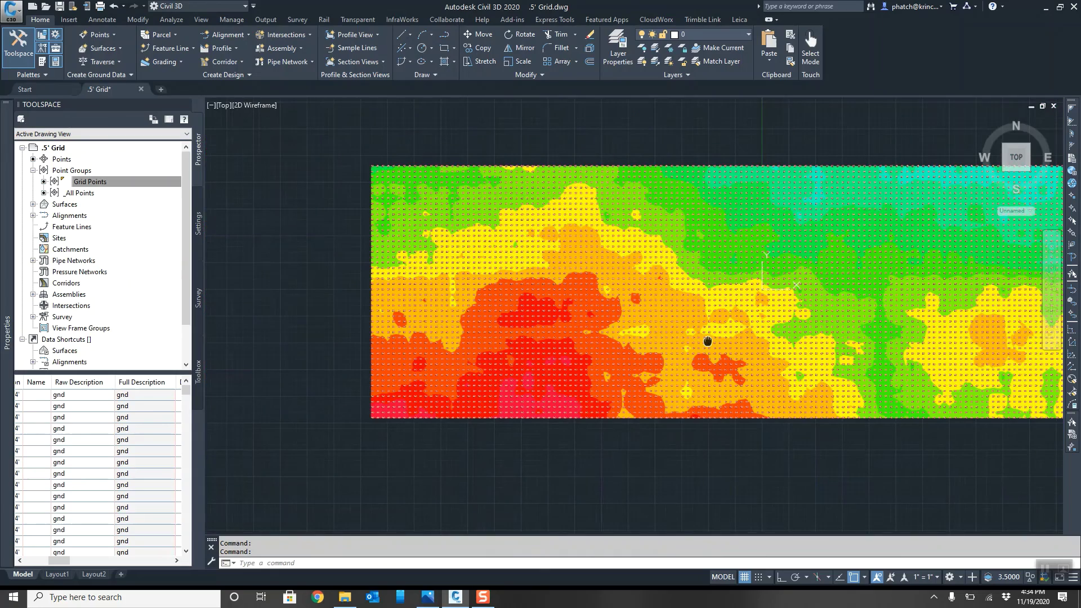
scroll(704, 341, up, 2)
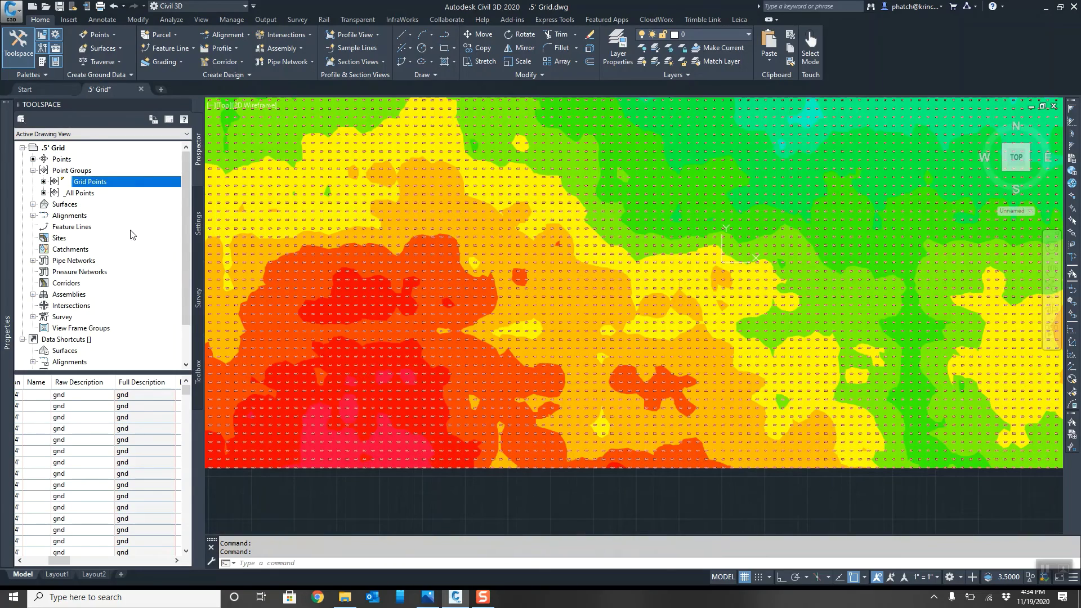
Open the Grid Points group properties and edit its Elevation Only label style
right_click(89, 185)
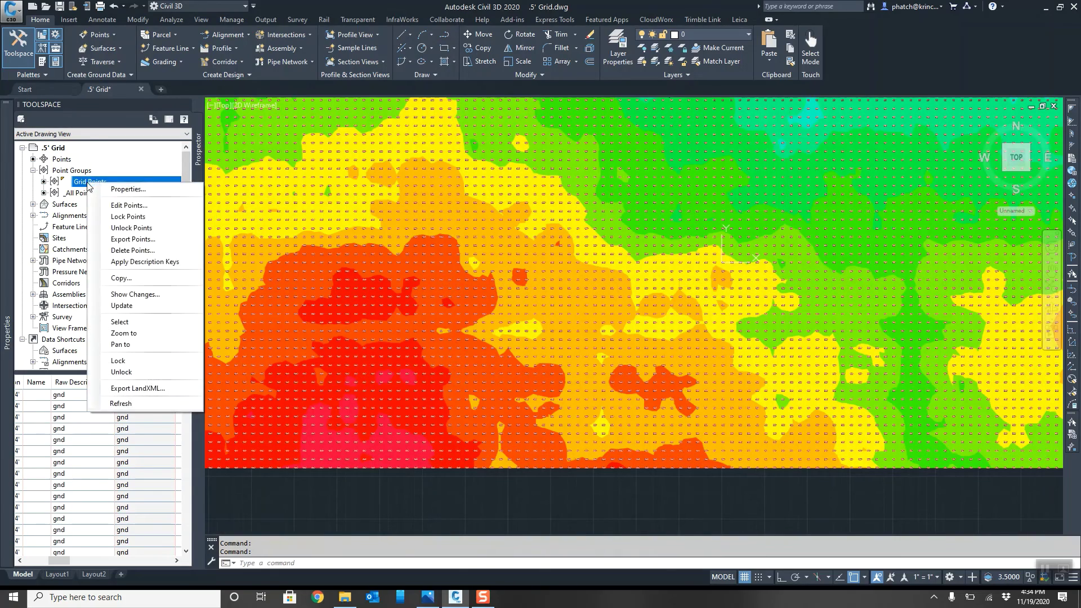
click(123, 190)
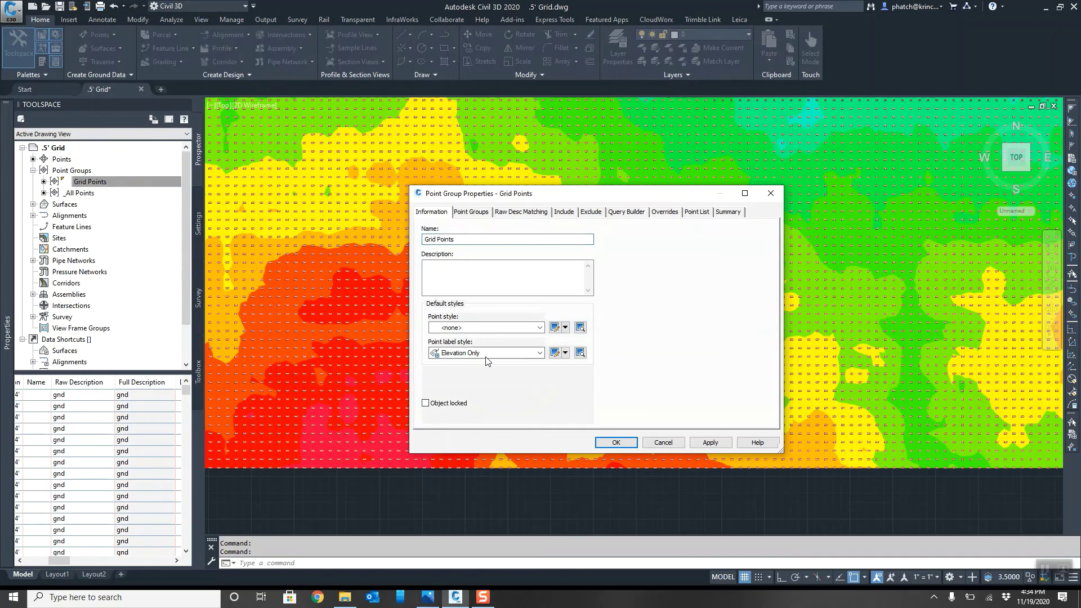
click(565, 353)
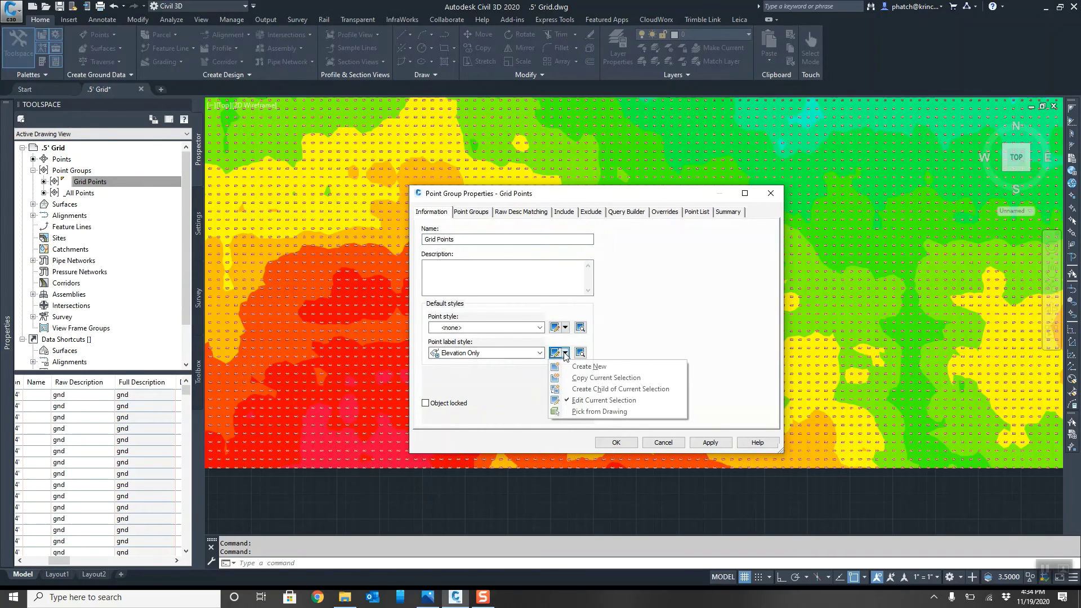
click(605, 400)
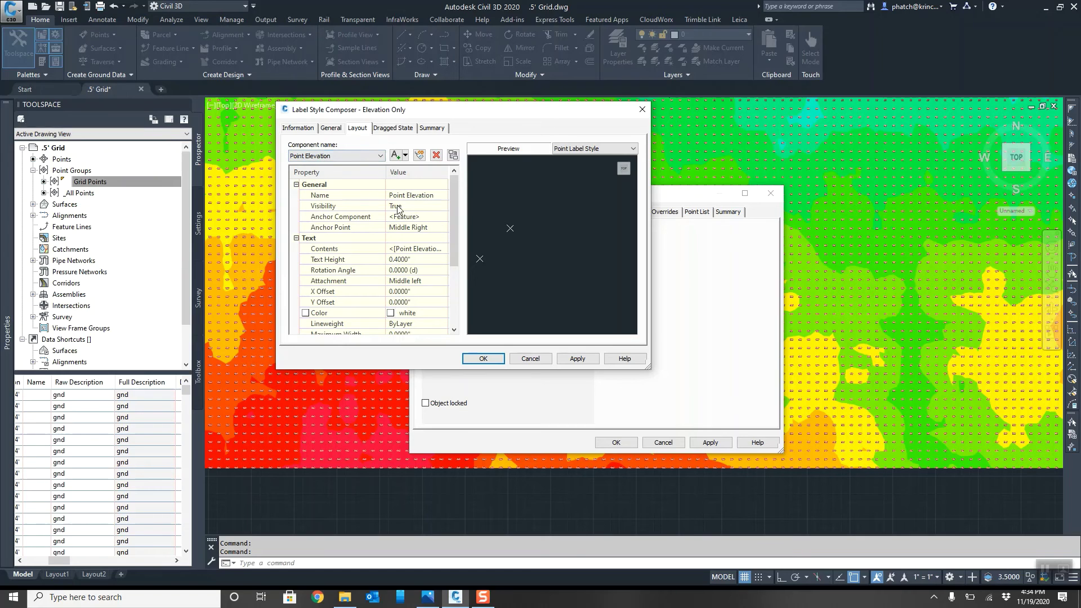
Set the Point Elevation field precision to 0.0001 in the label text contents
click(435, 250)
click(443, 250)
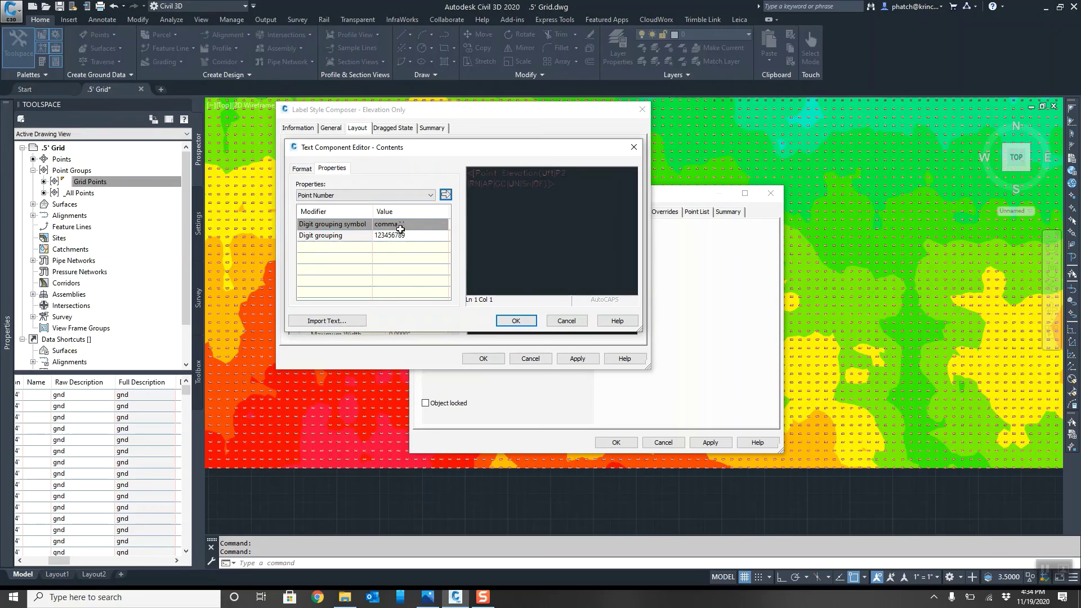
click(526, 183)
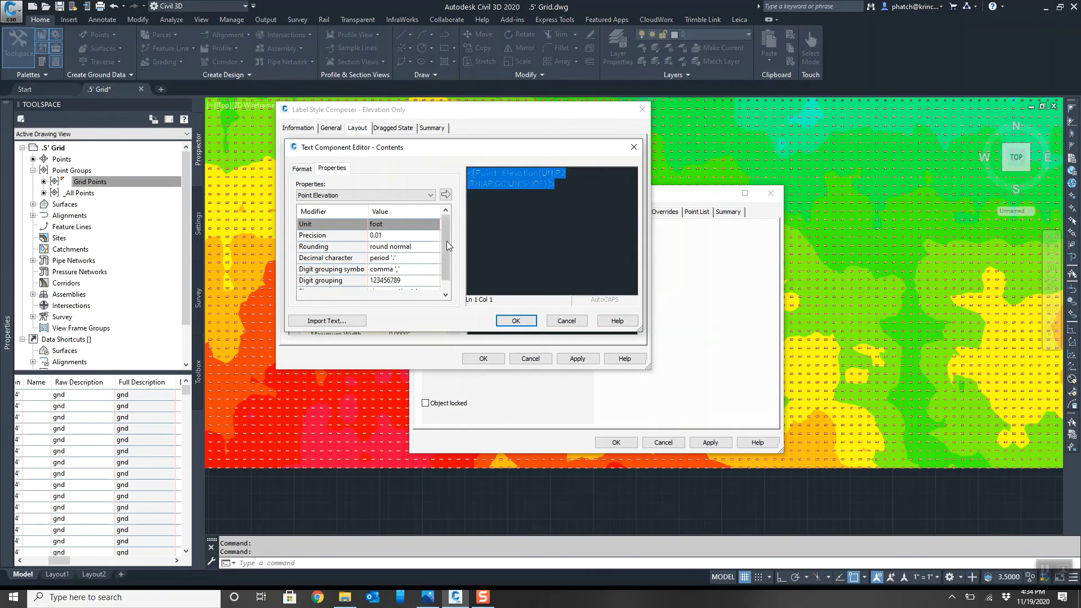
scroll(447, 251, down, 1)
scroll(449, 268, up, 1)
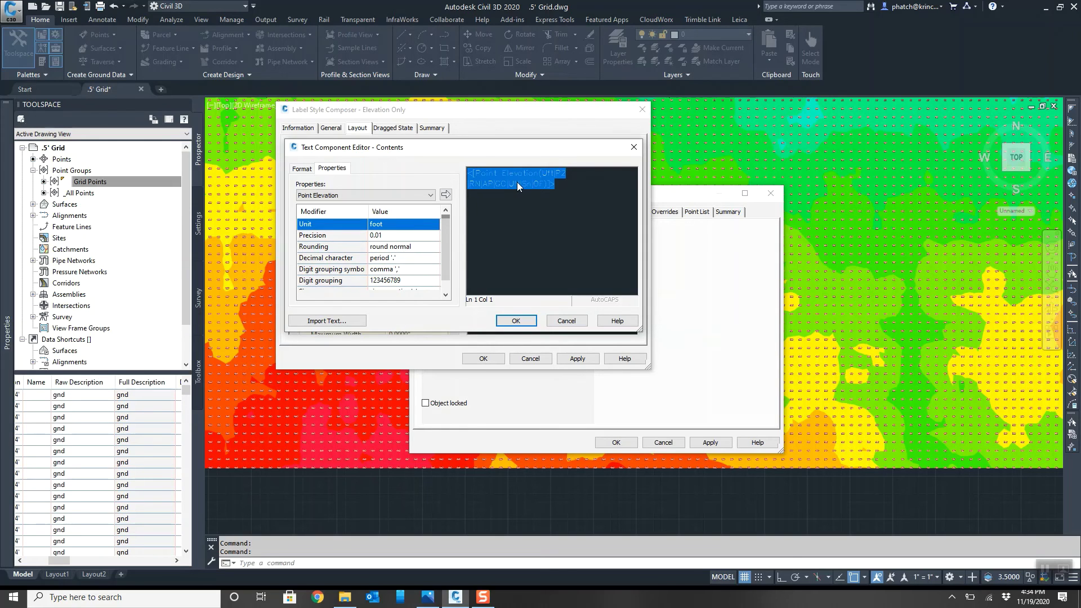
click(420, 236)
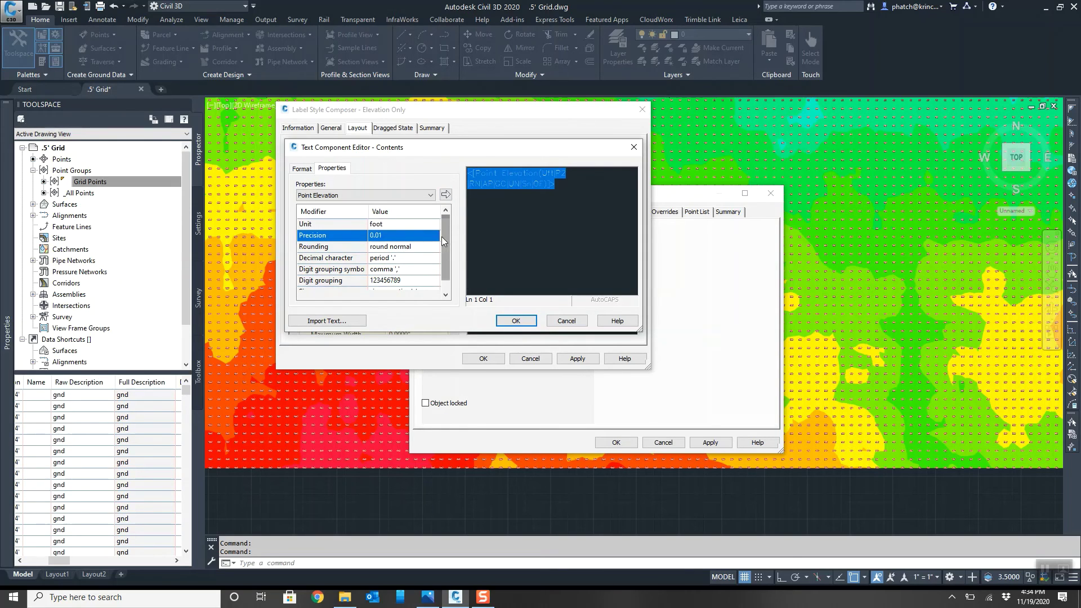
click(436, 235)
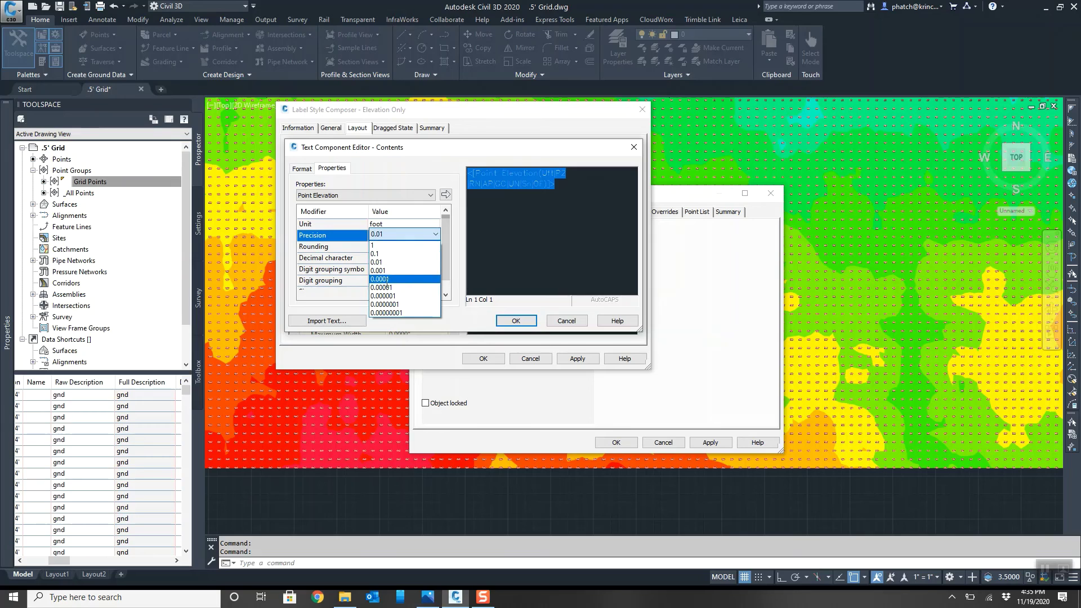
click(387, 280)
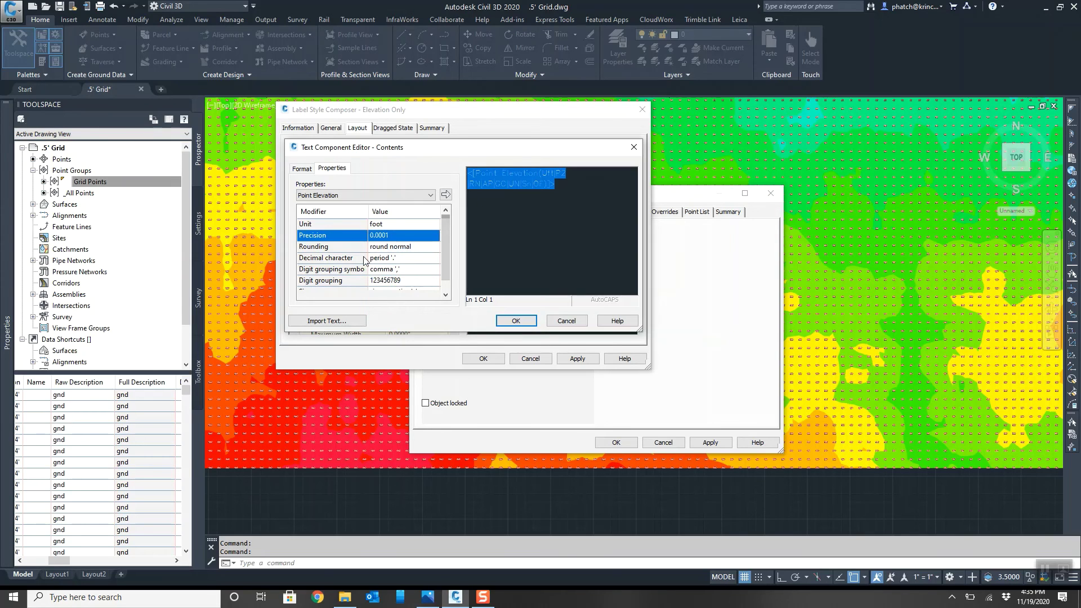
click(447, 196)
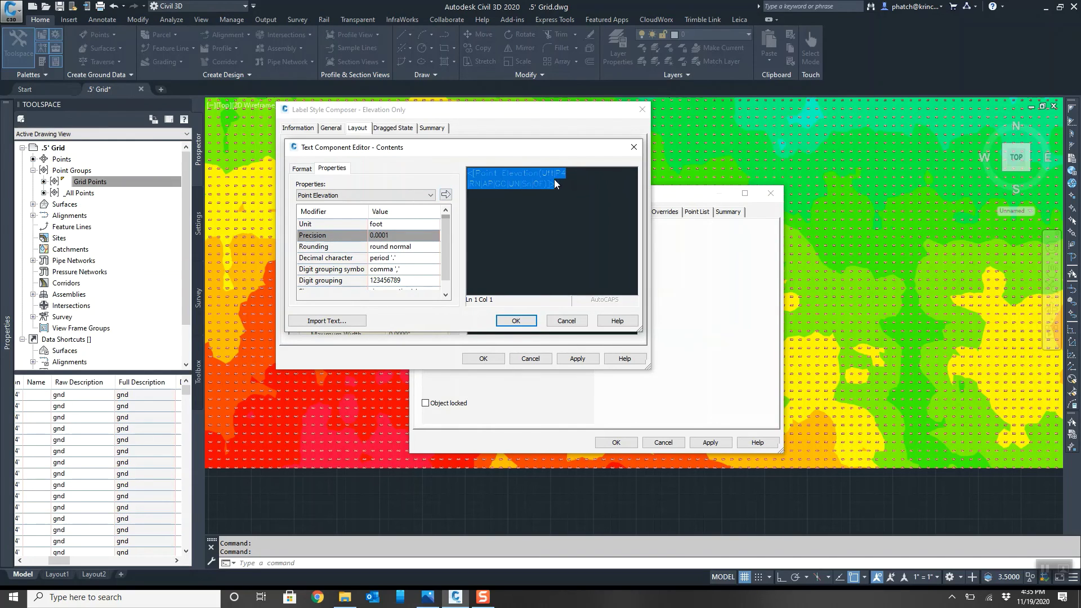
click(515, 320)
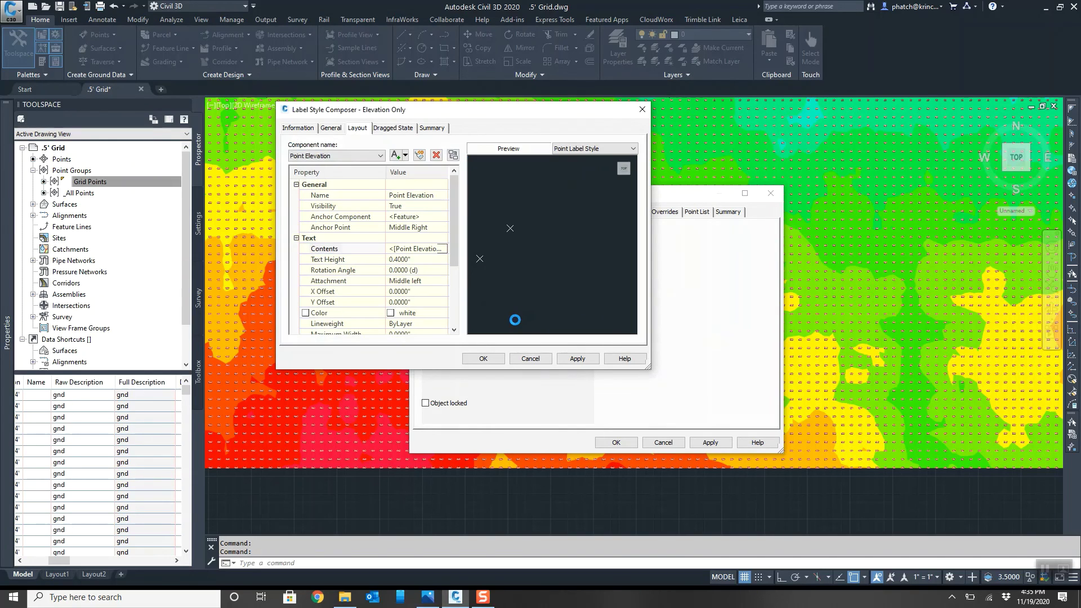
Apply and close the label style and Grid Points group properties
click(580, 360)
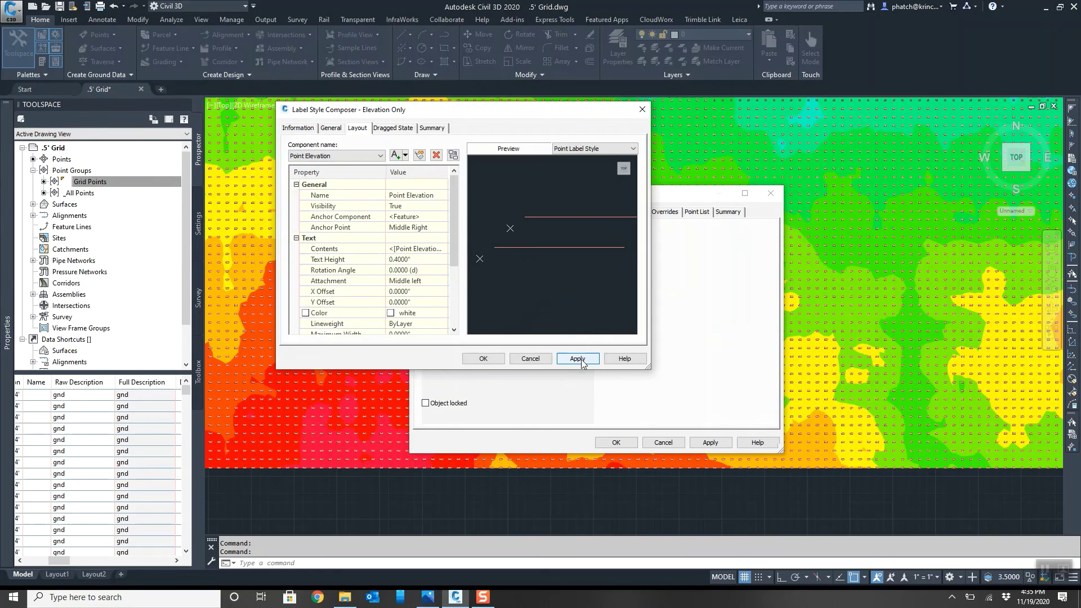
click(482, 359)
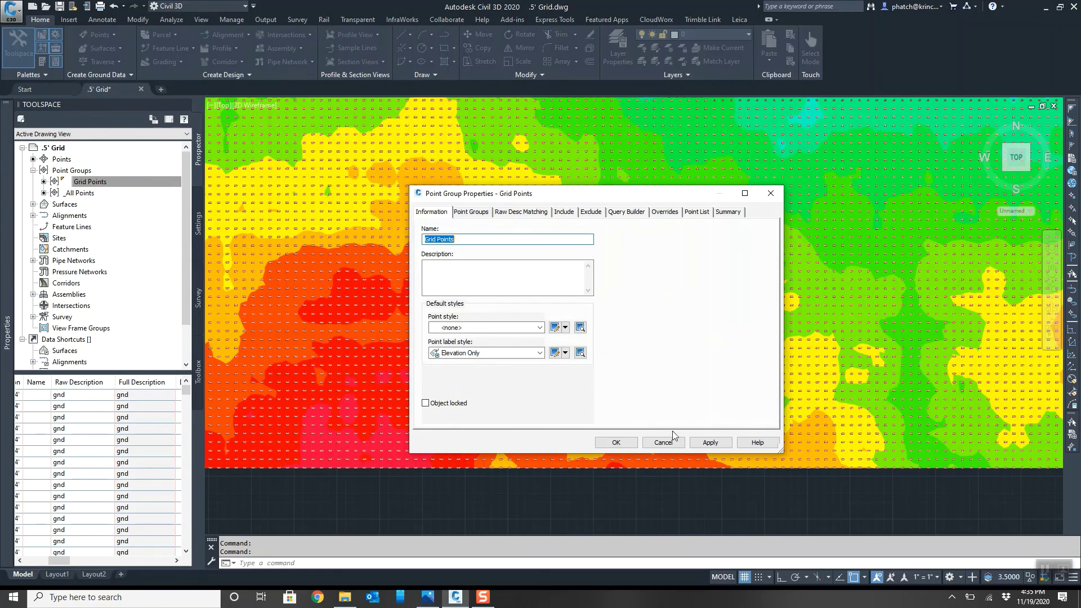
click(713, 443)
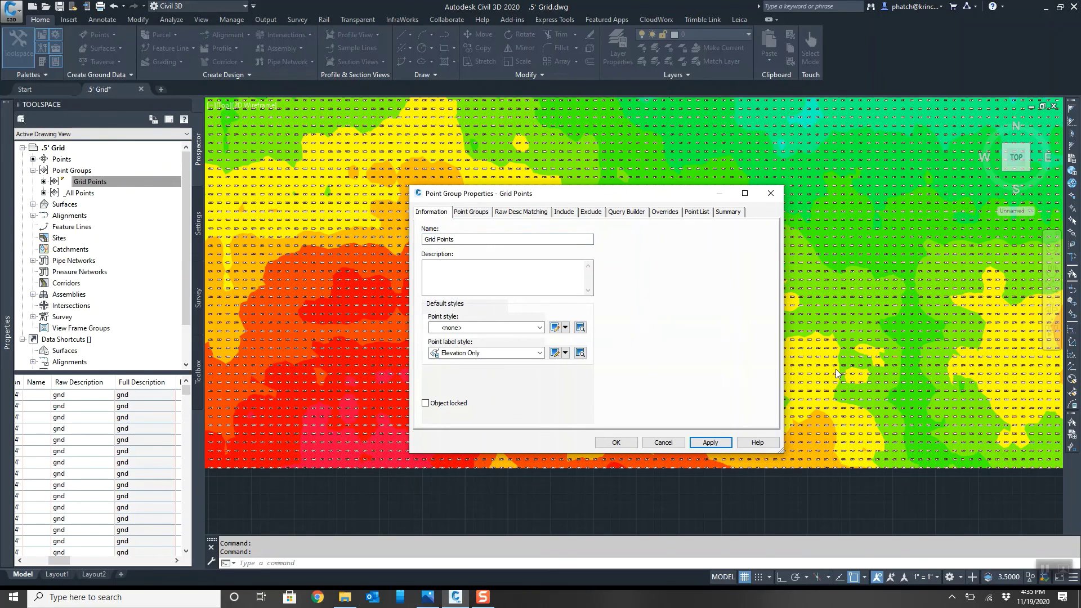
click(612, 444)
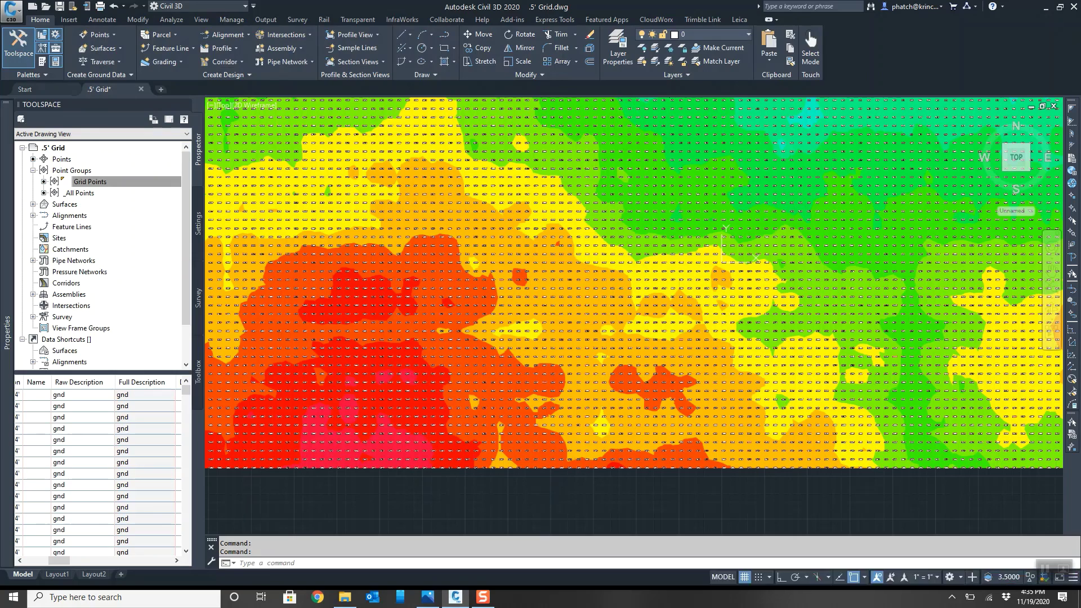
click(90, 181)
scroll(319, 411, up, 8)
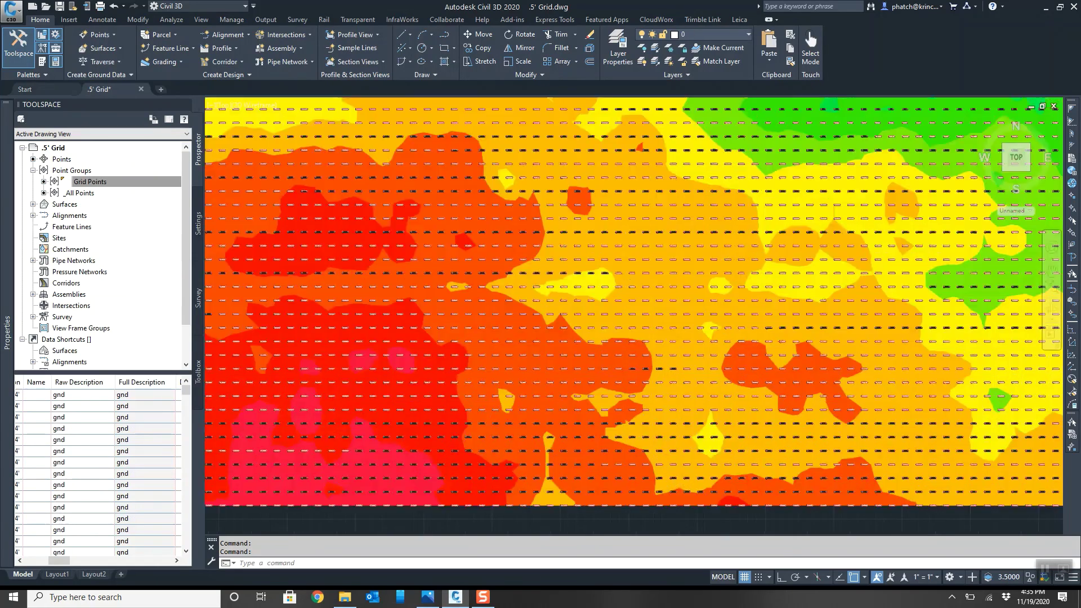
scroll(387, 410, up, 3)
scroll(387, 411, up, 5)
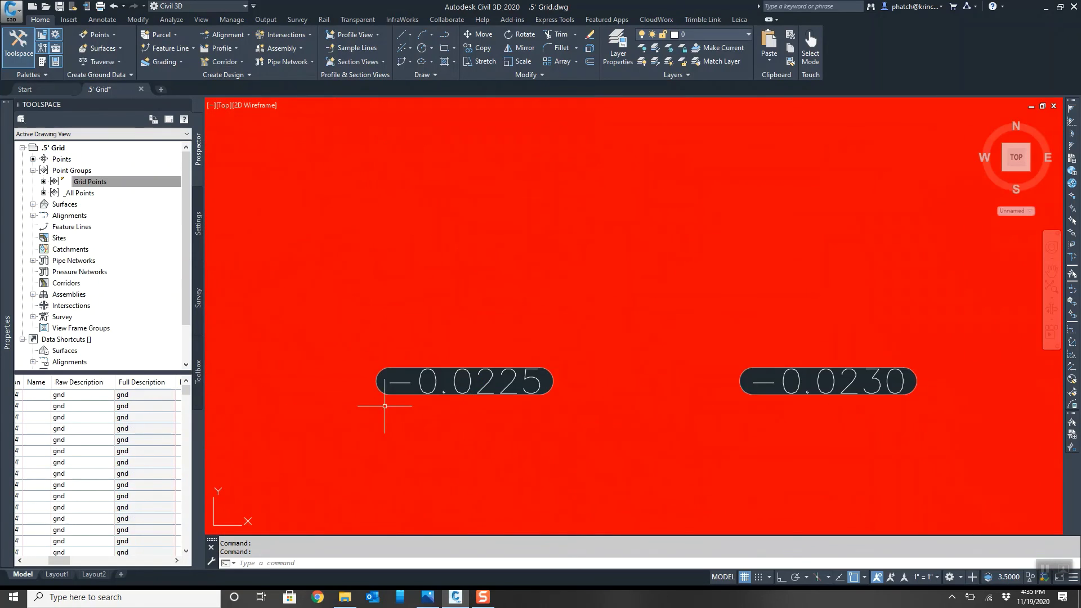
scroll(487, 396, down, 2)
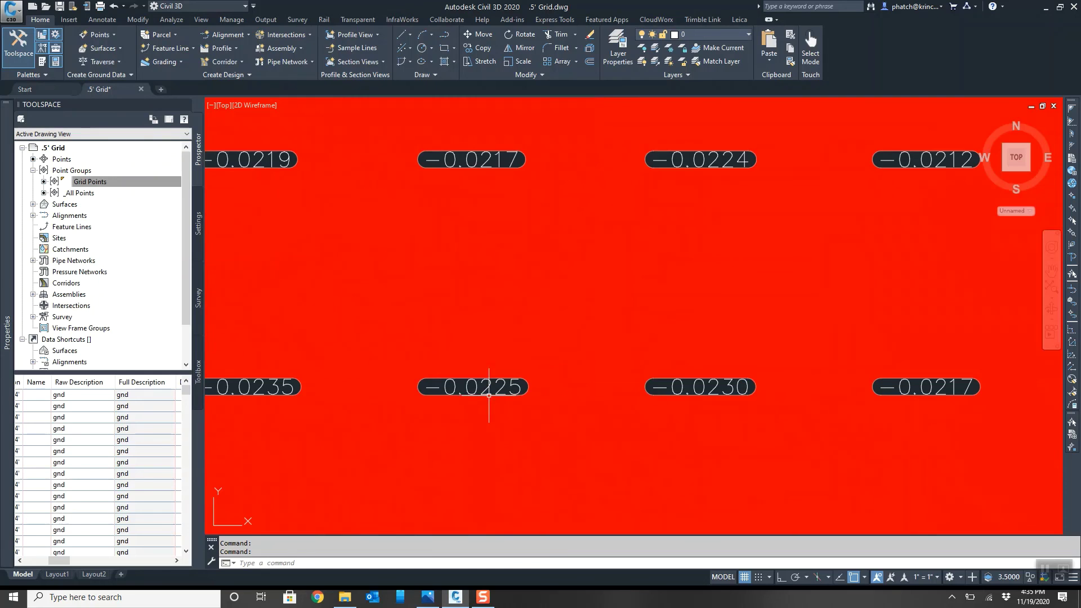
scroll(701, 387, down, 10)
scroll(594, 423, up, 8)
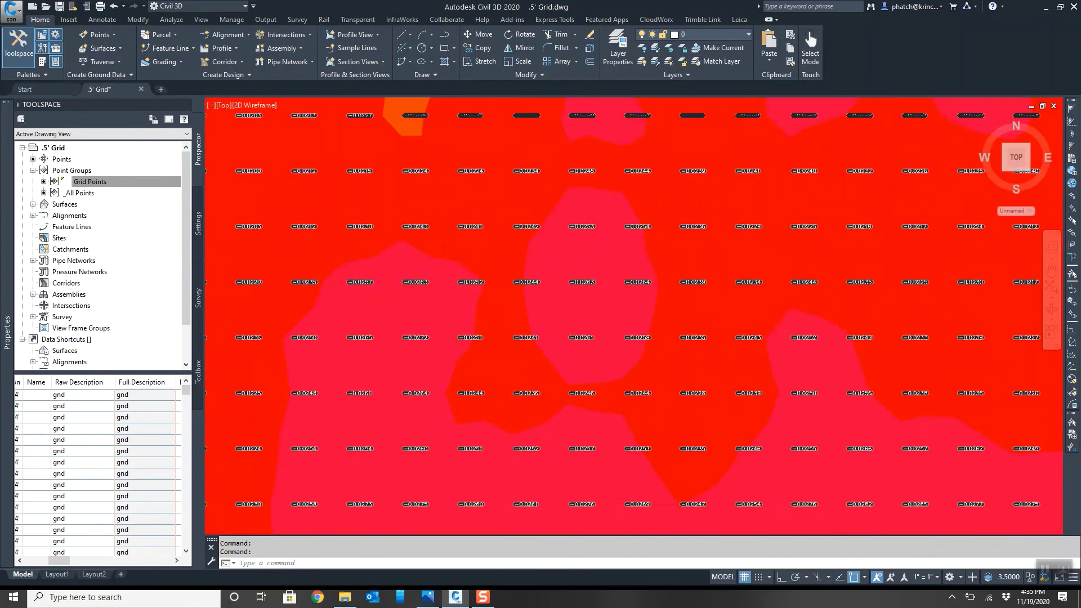
scroll(626, 453, up, 3)
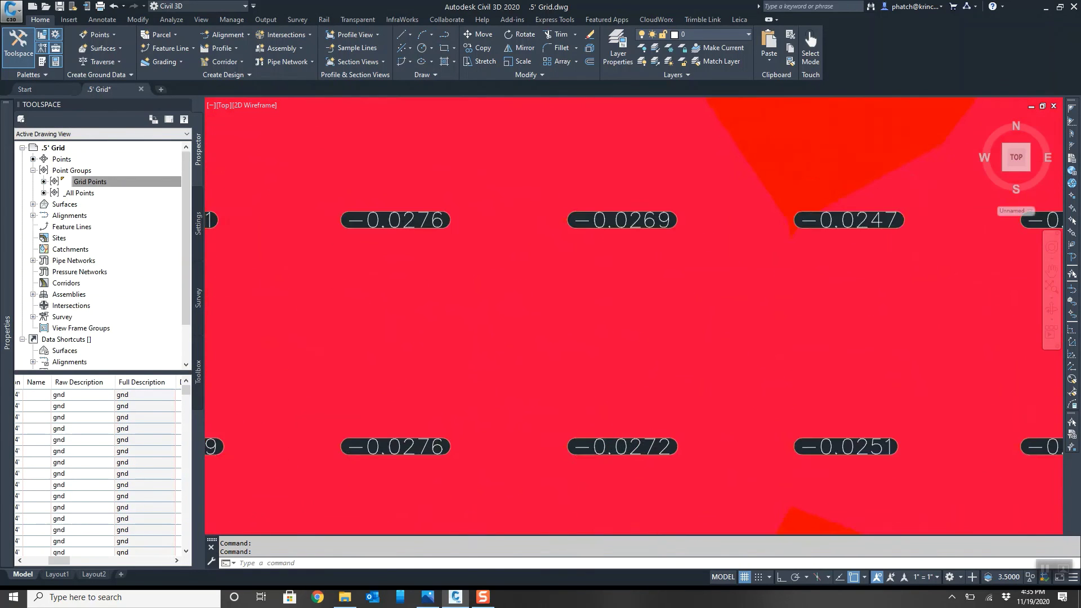
scroll(626, 453, down, 10)
scroll(913, 312, down, 2)
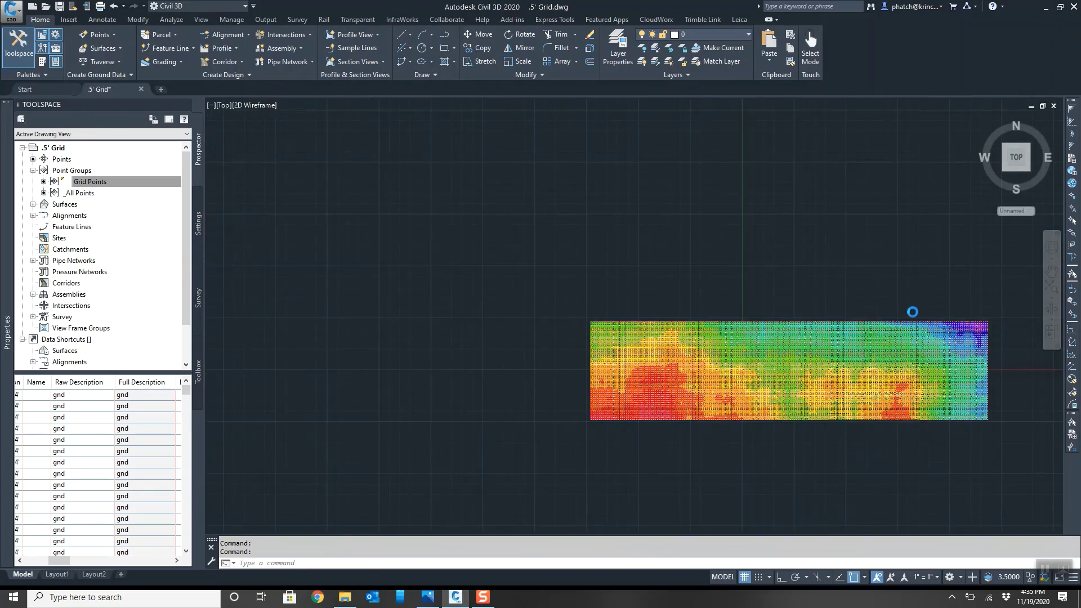
scroll(913, 311, up, 2)
middle_drag(869, 340, 668, 357)
scroll(608, 299, up, 6)
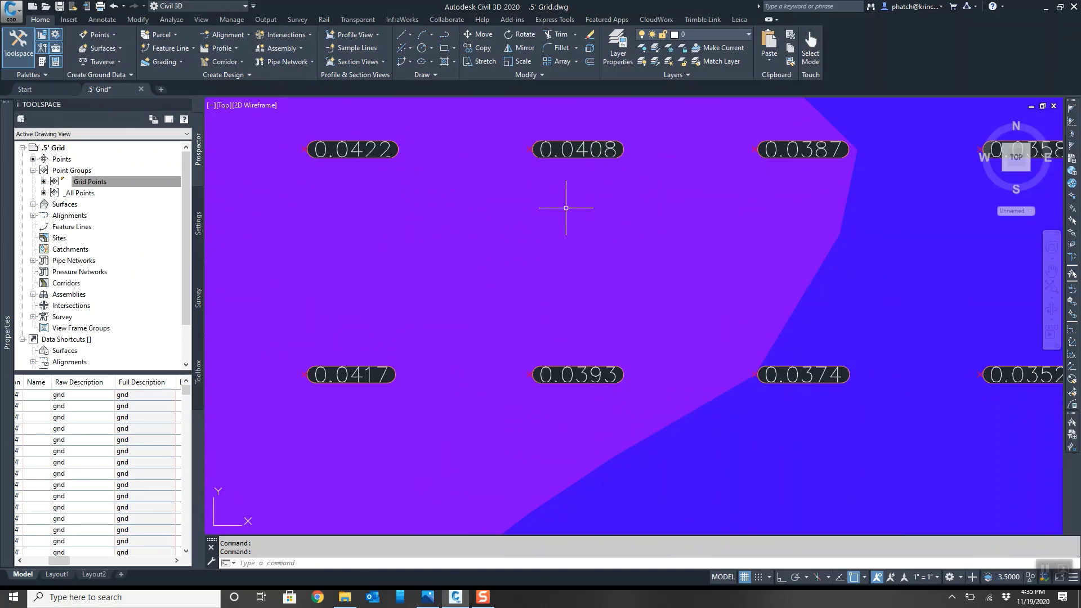
scroll(565, 210, down, 8)
scroll(706, 280, down, 3)
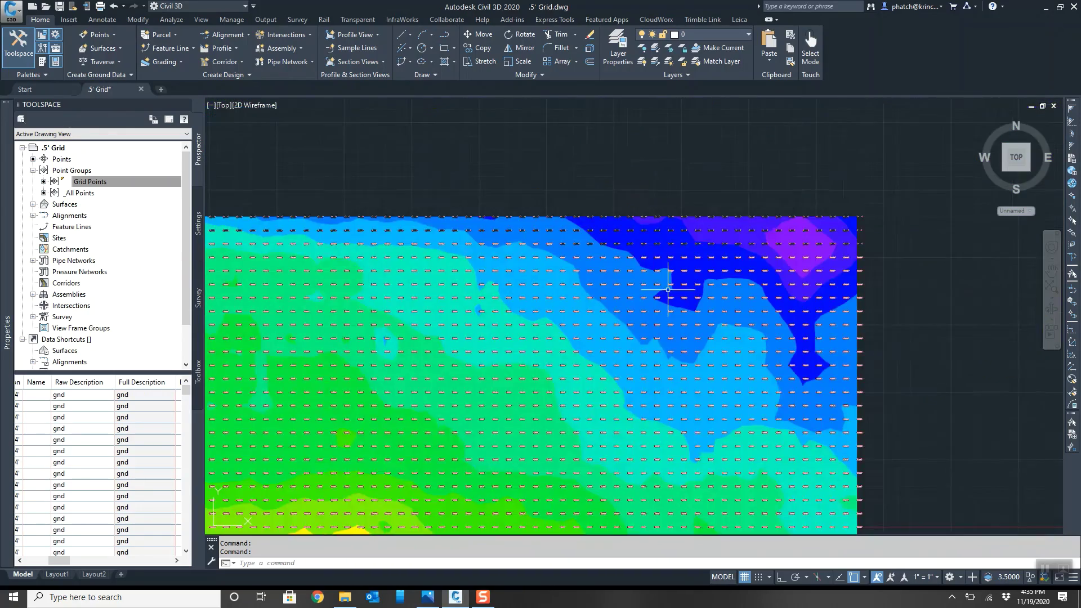
scroll(550, 357, up, 2)
scroll(739, 248, down, 3)
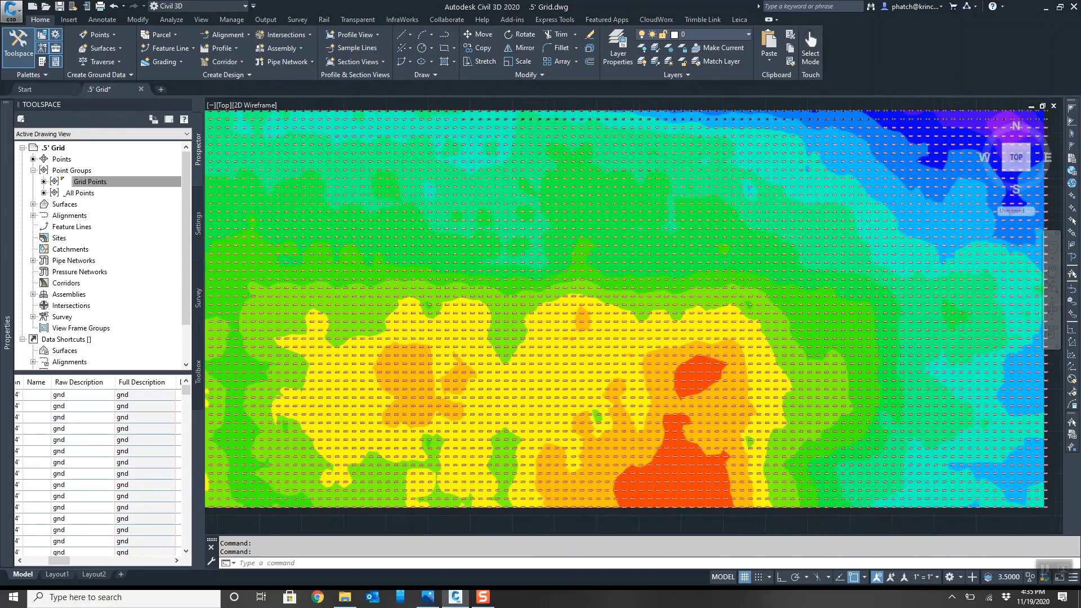
scroll(671, 314, up, 1)
scroll(708, 337, down, 2)
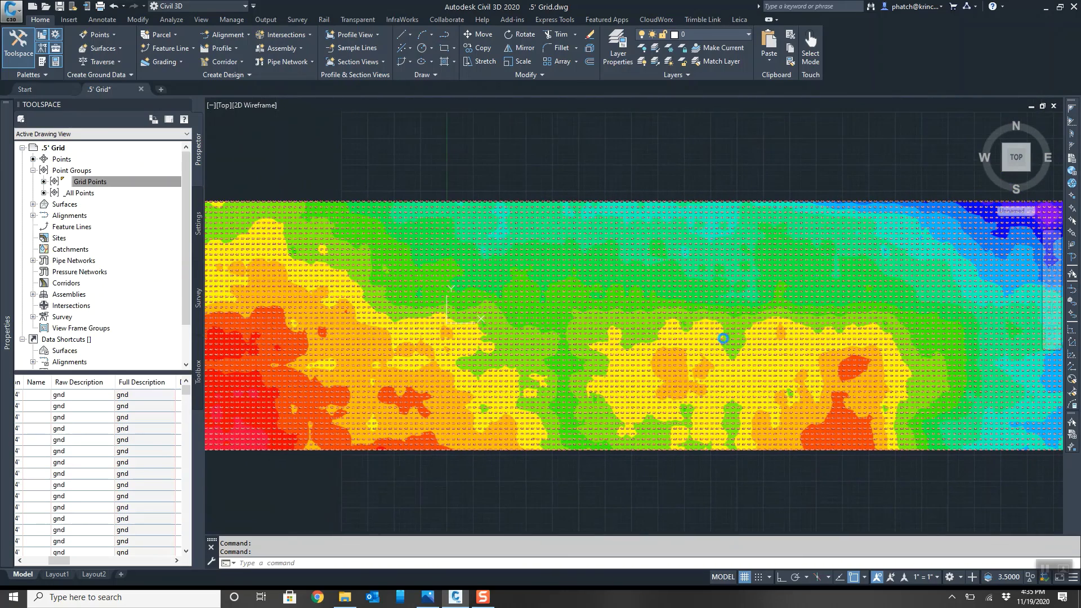